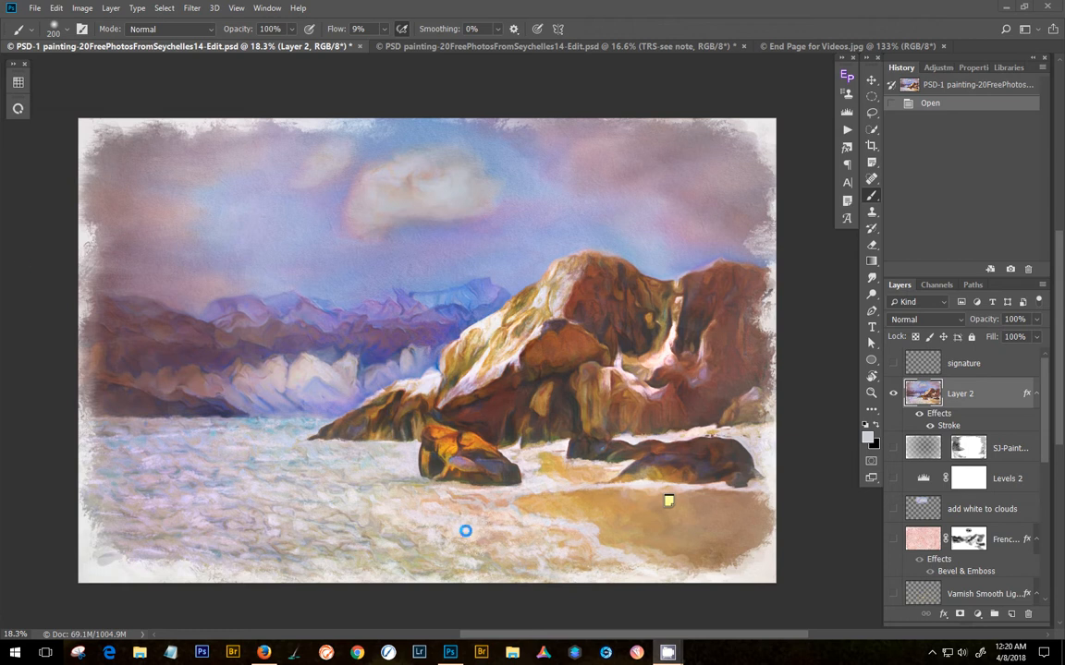
Step: Hide Layer 2 to reveal the original photo and briefly preview the TSO-see note layer on and off
left_click(853, 7)
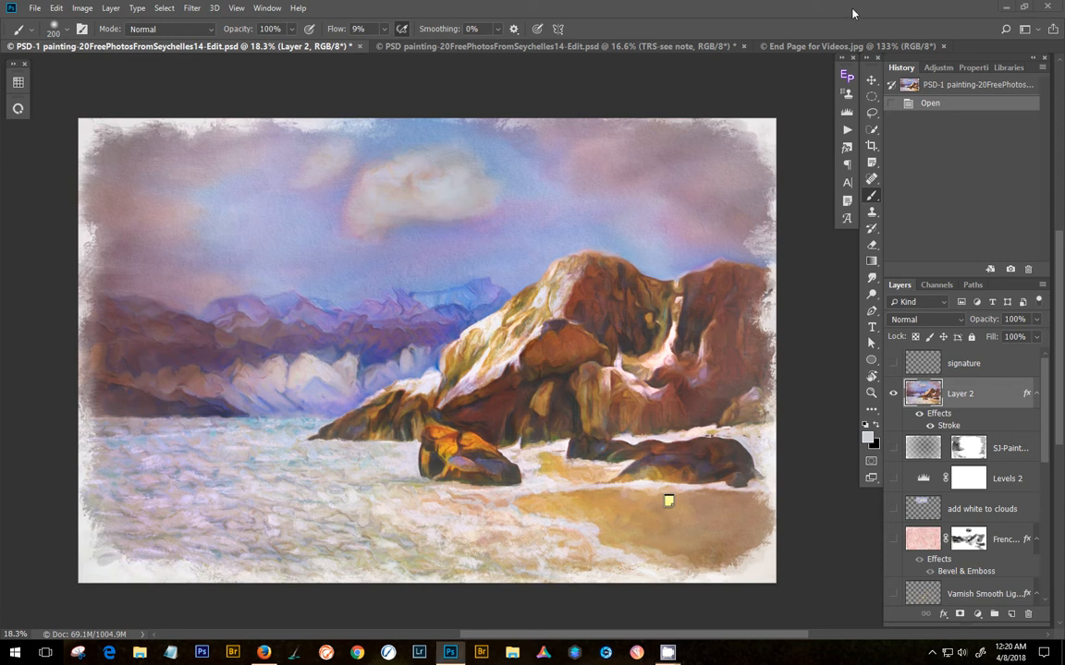
left_click(894, 395)
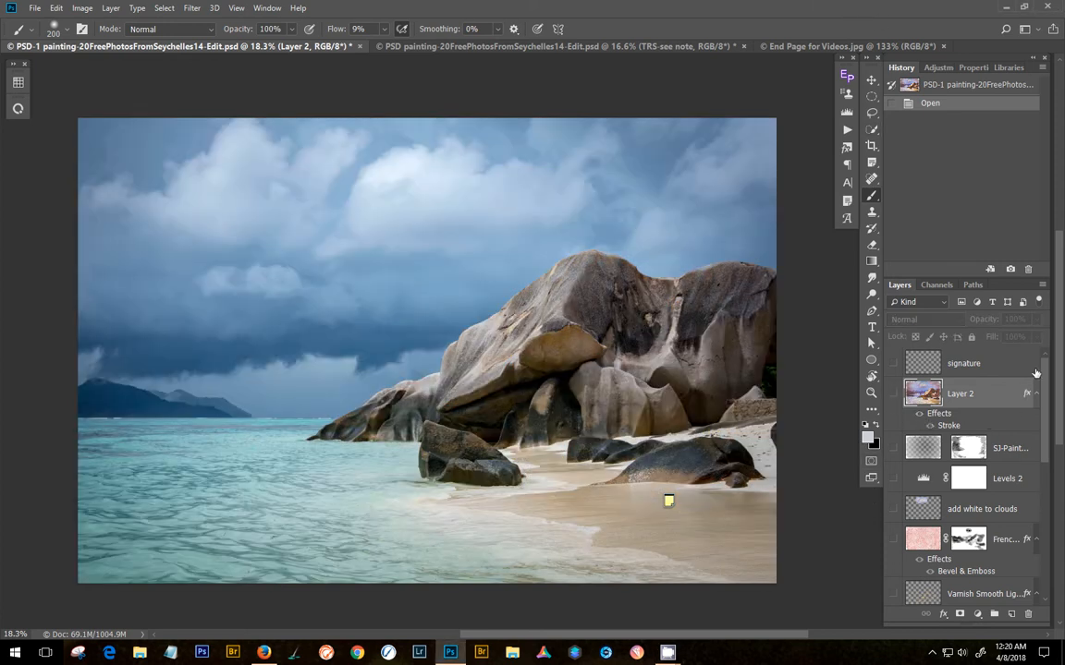
left_click_drag(1044, 367, 1045, 554)
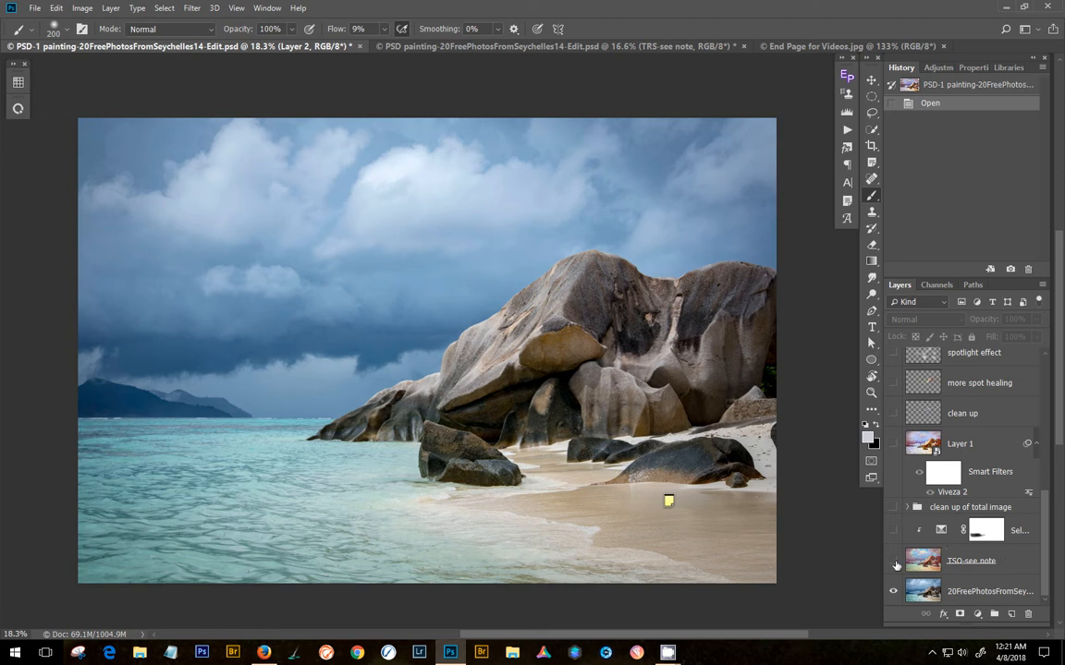
left_click(894, 562)
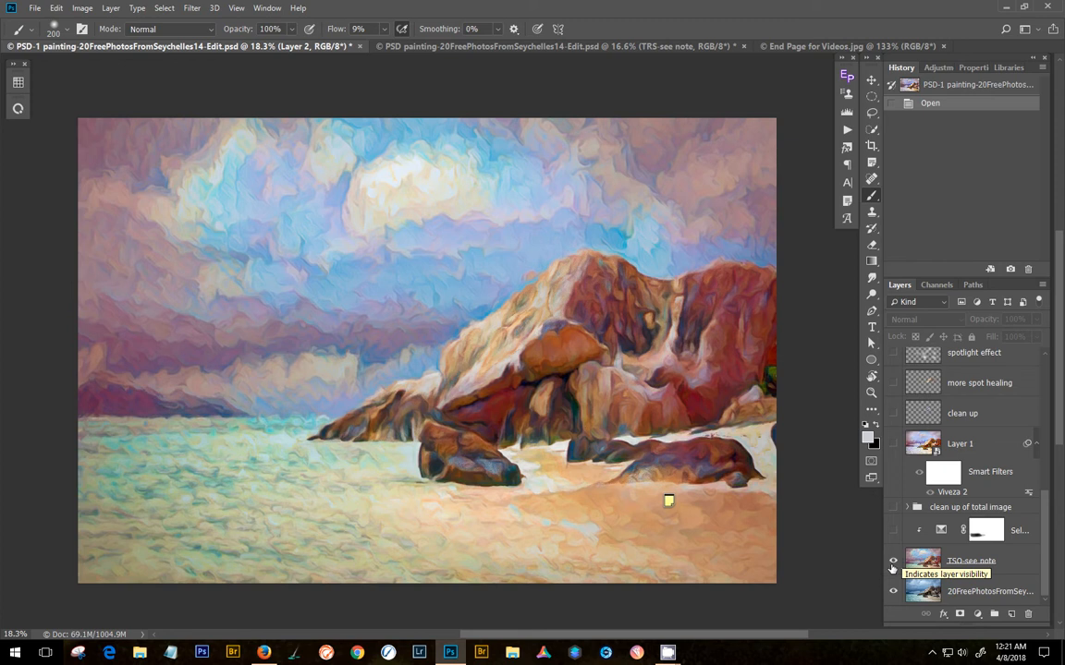
left_click(893, 563)
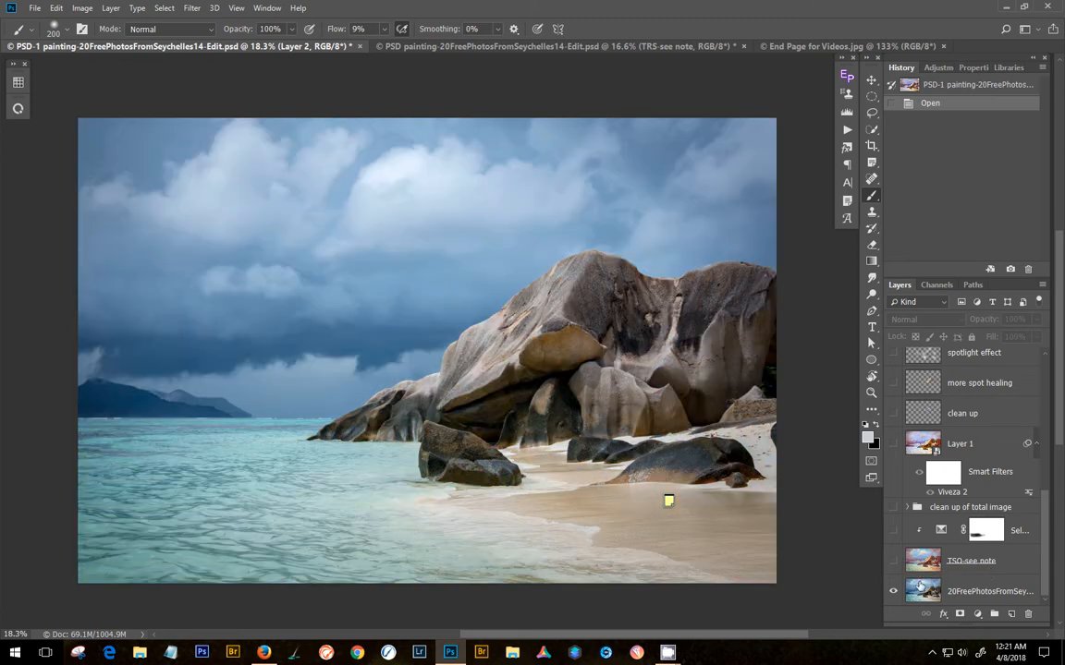
Step: Duplicate the original Seychelles photo layer at the bottom of the stack and open the copy in the Topaz Studio filter
left_click(976, 581)
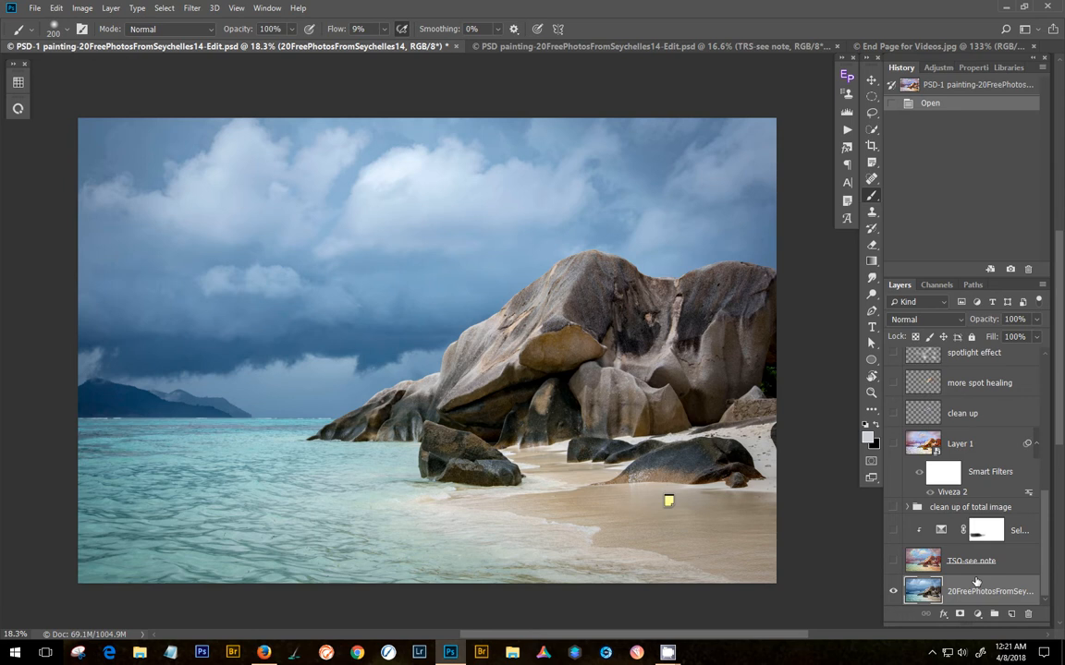
key("ctrl+j")
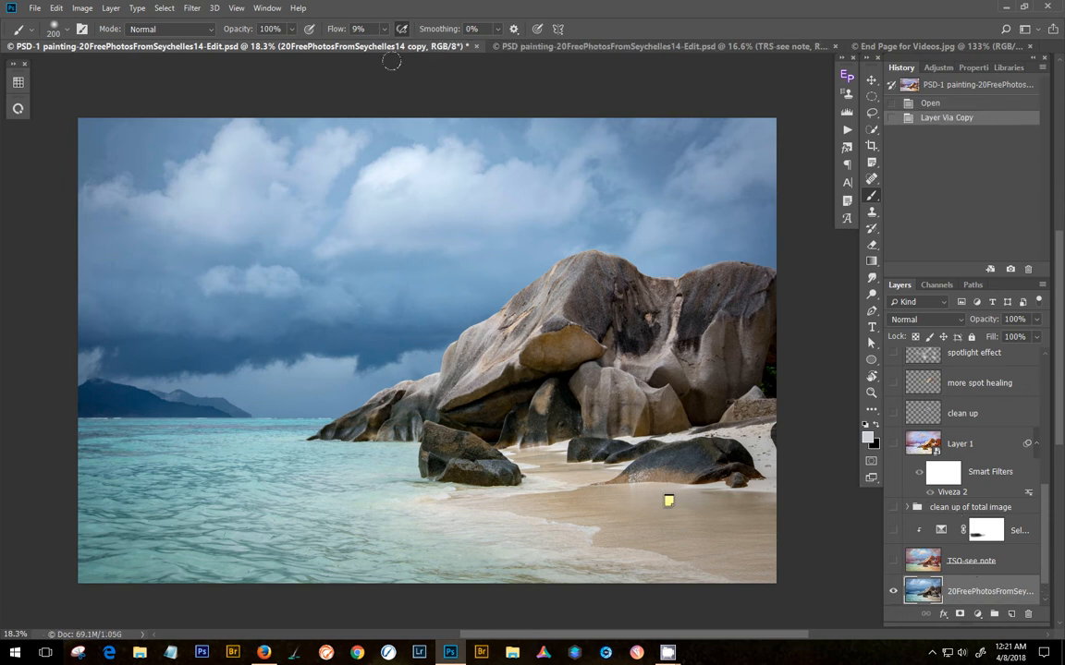
left_click(189, 8)
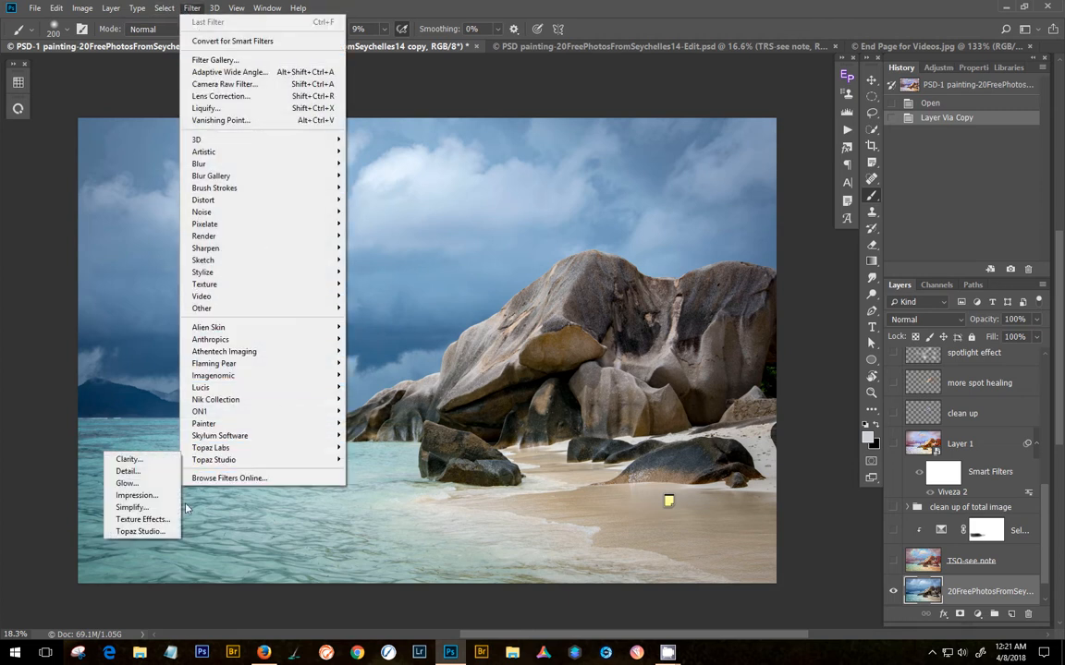
mouse_move(200, 462)
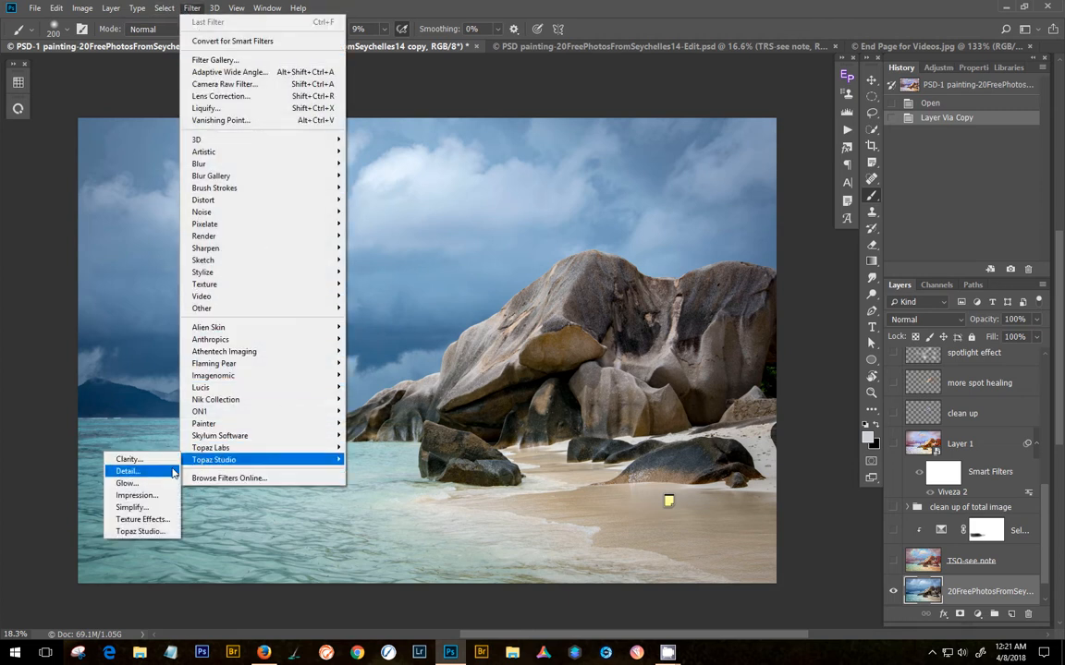
left_click(133, 532)
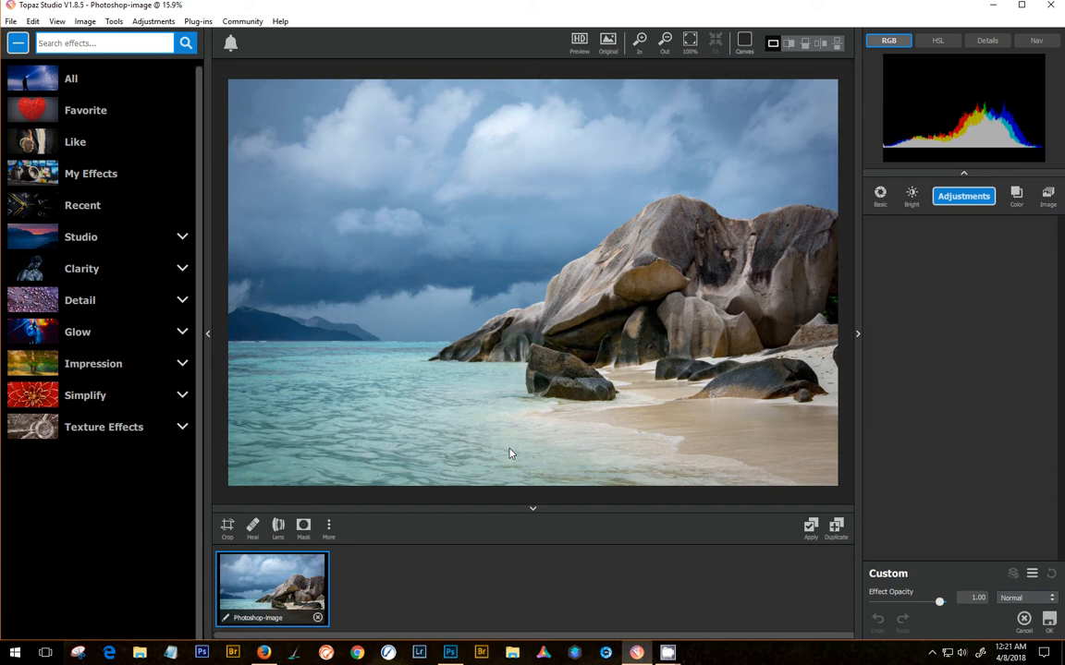
Step: Add an Impression adjustment, compare it with the original, choose the splayed ninth brush stroke and collapse the adjustment's settings
left_click(964, 197)
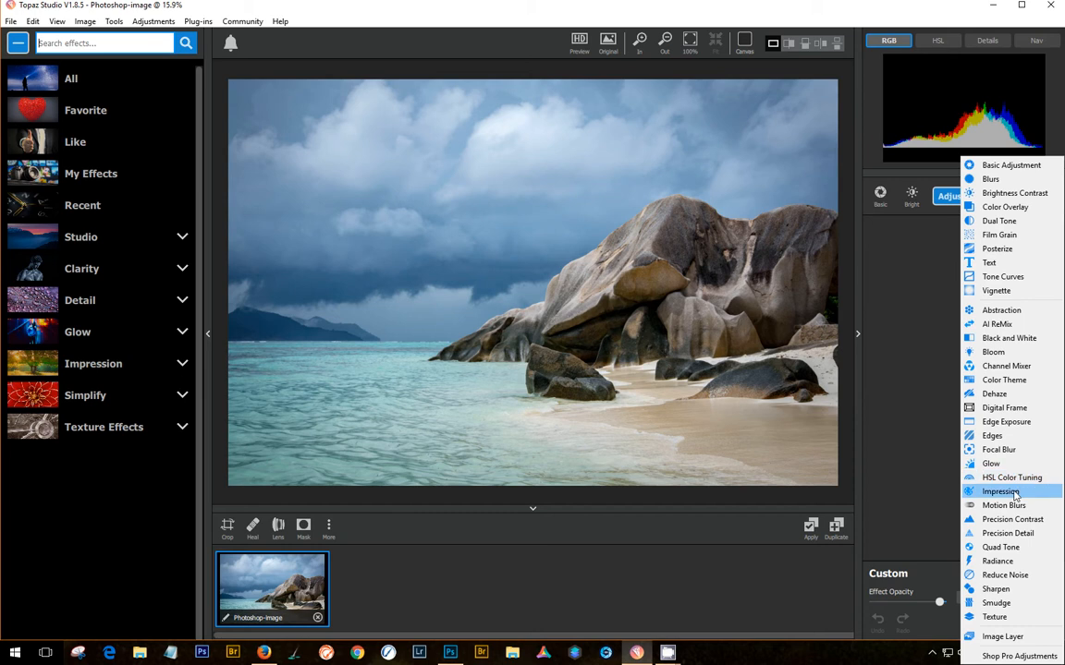
left_click(1001, 492)
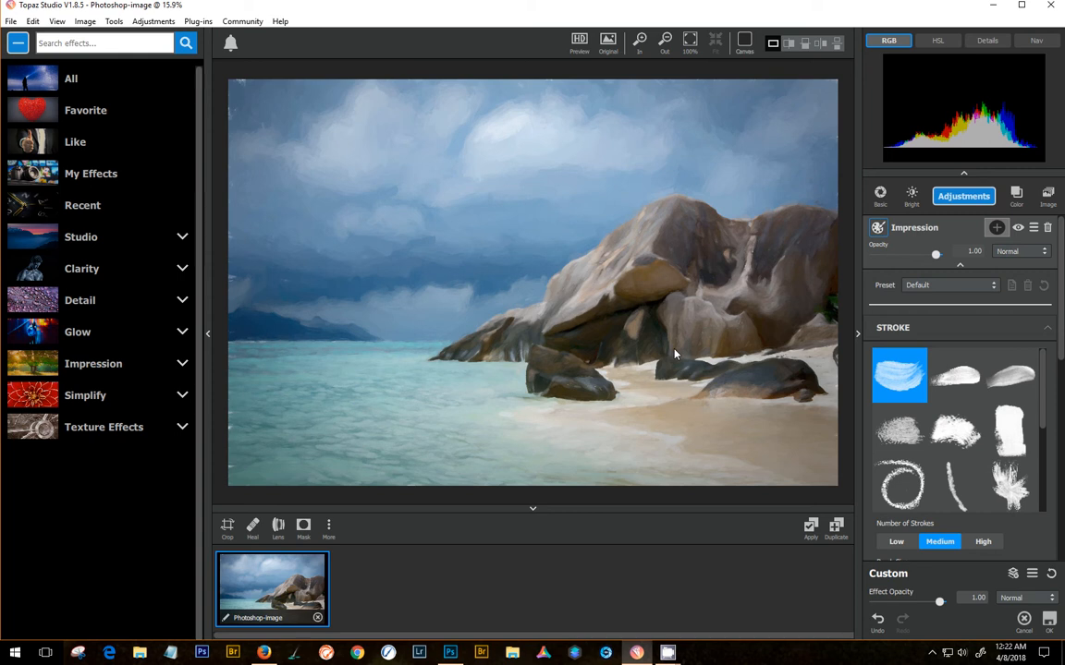
key("space")
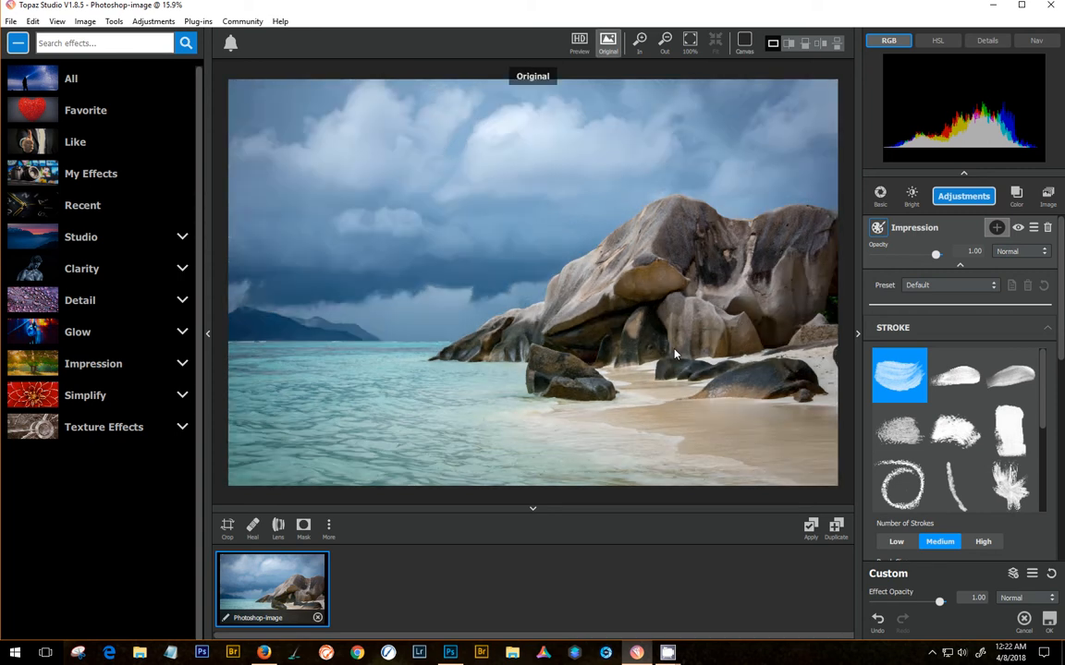
scroll(977, 467, "down", 1)
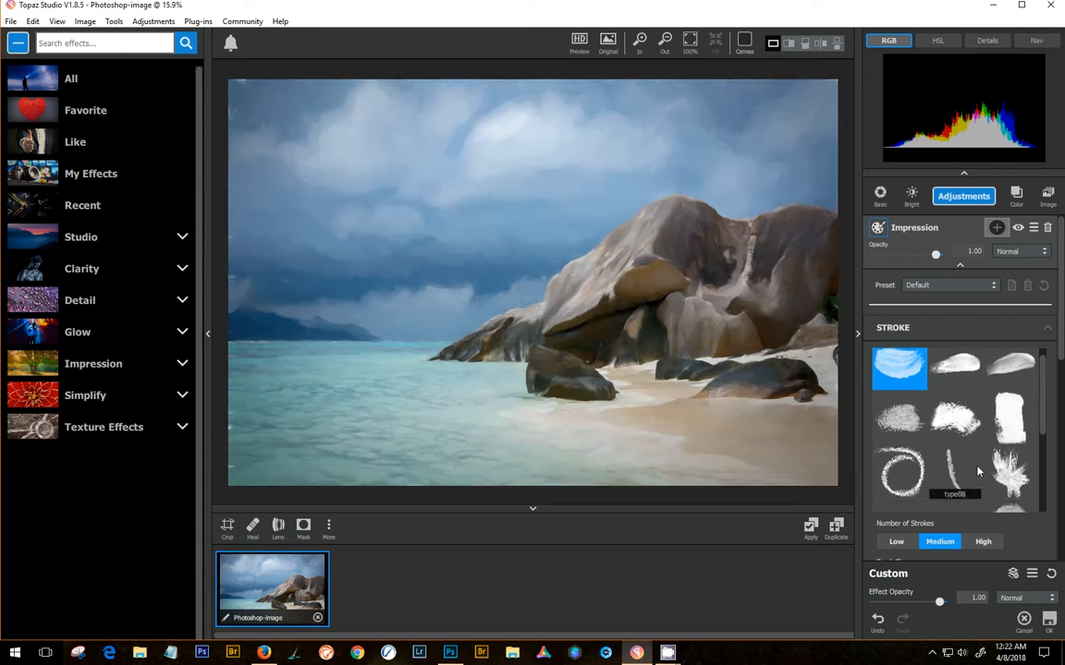
left_click(1003, 478)
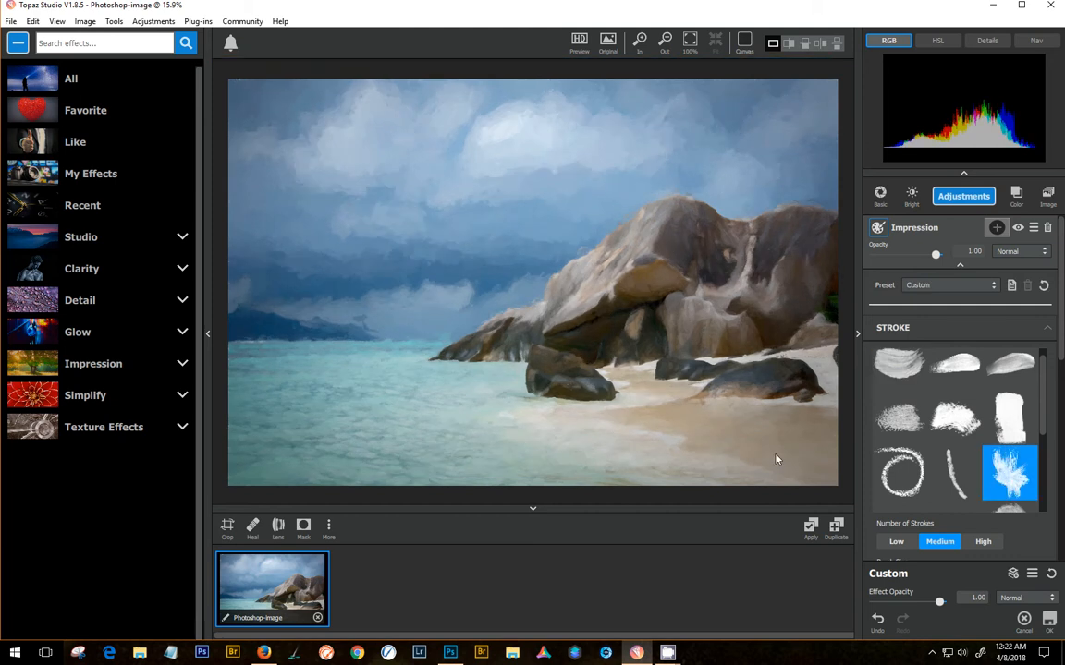
left_click(671, 421)
left_click(960, 264)
Step: Add an AI ReMix adjustment and apply the SJ Soft Painterly Effect preset to it
left_click(962, 202)
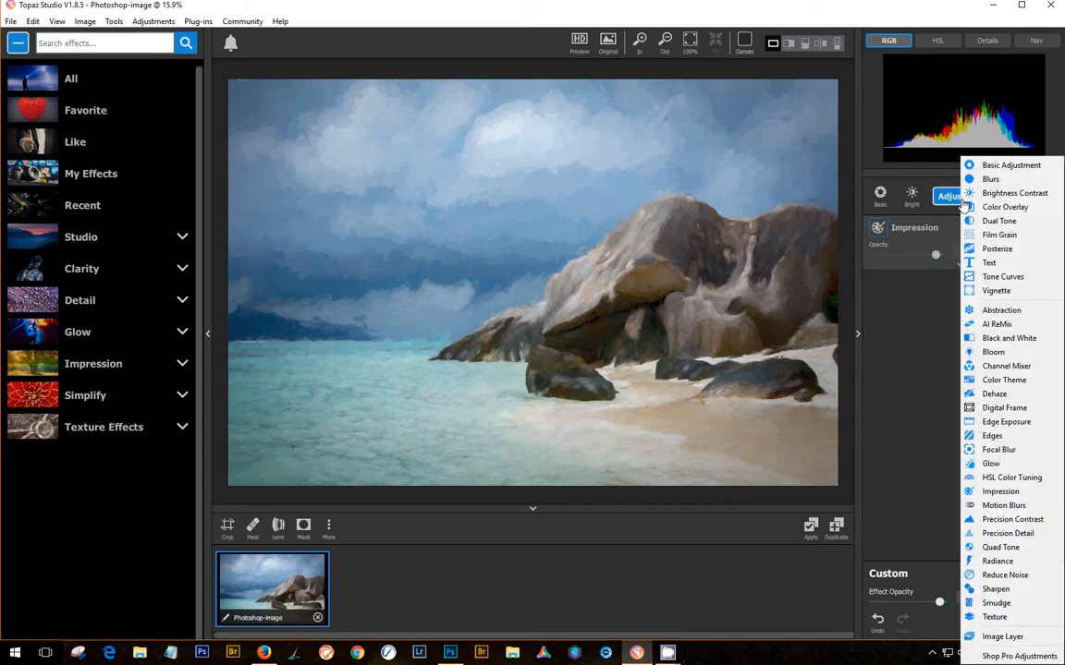
left_click(985, 325)
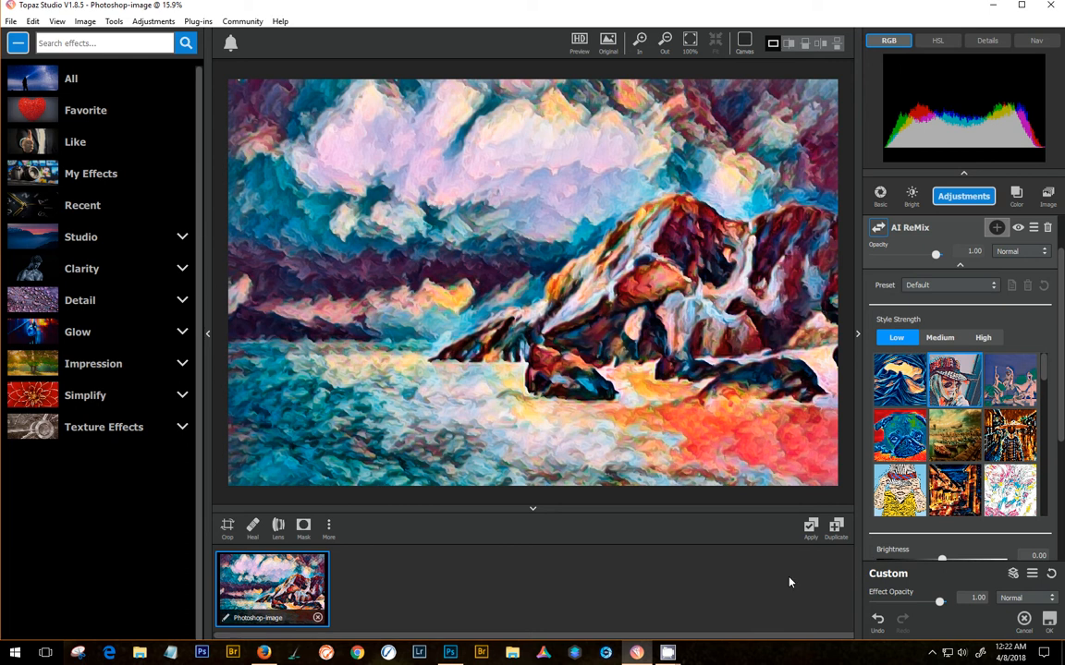
left_click(961, 286)
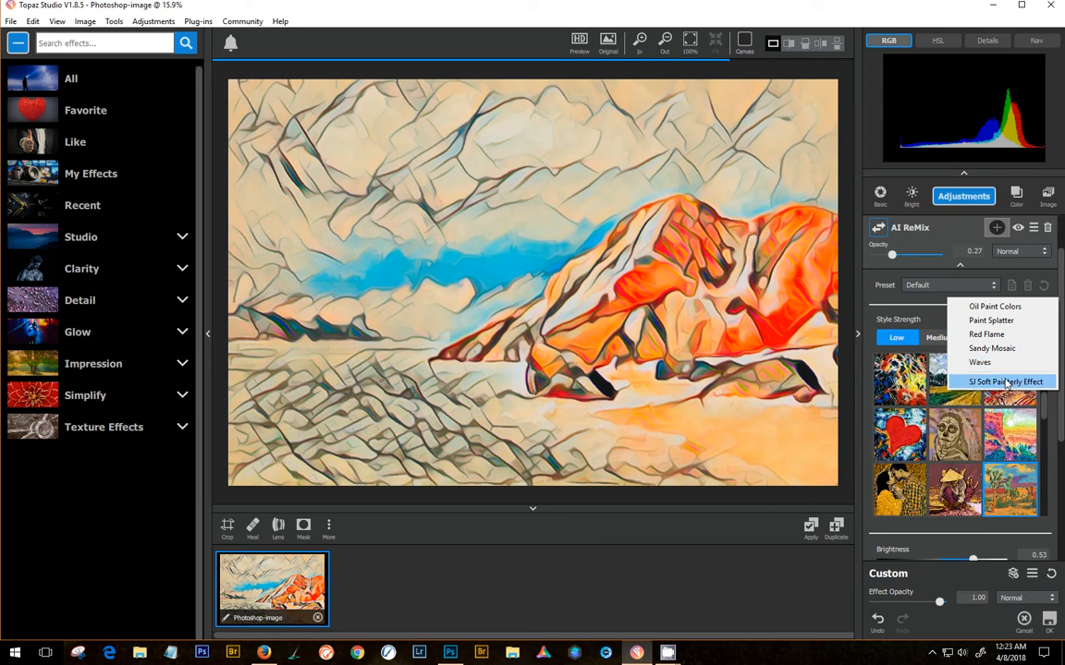
left_click(1007, 381)
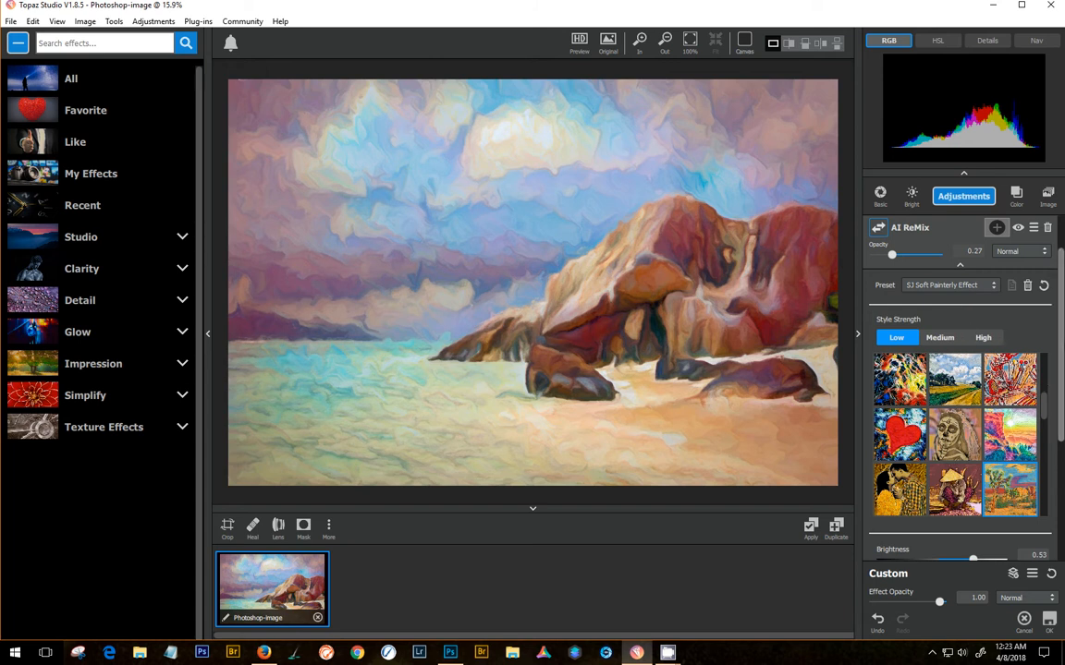
Step: Review the AI ReMix style and slider settings and apply the Topaz Studio result to the layer back in Photoshop
scroll(1008, 406, "down", 2)
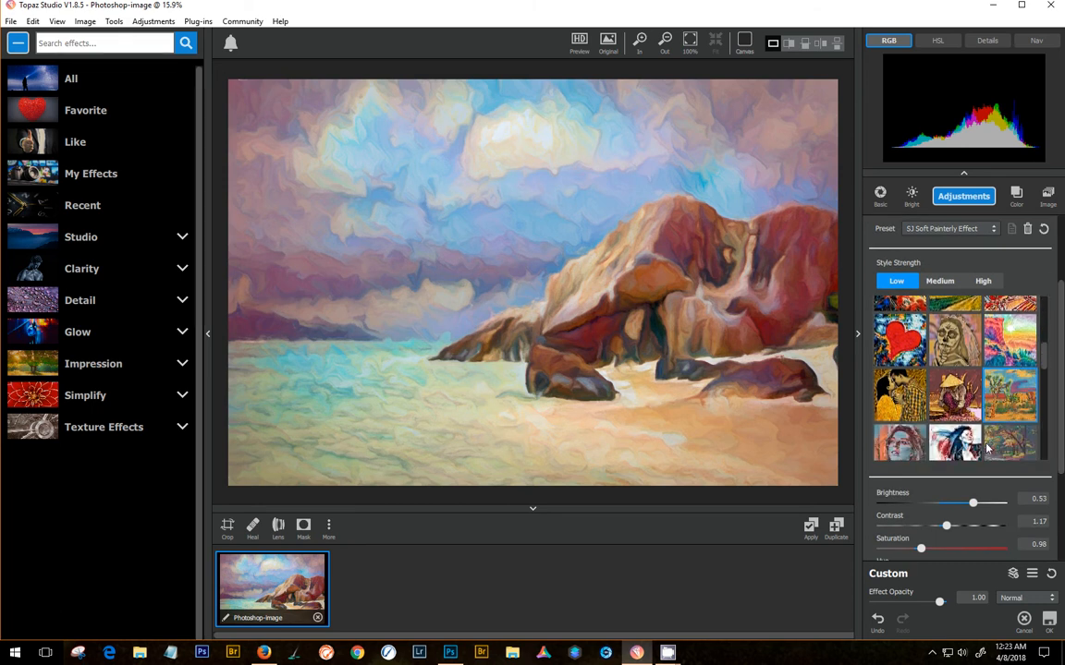
scroll(1008, 388, "up", 2)
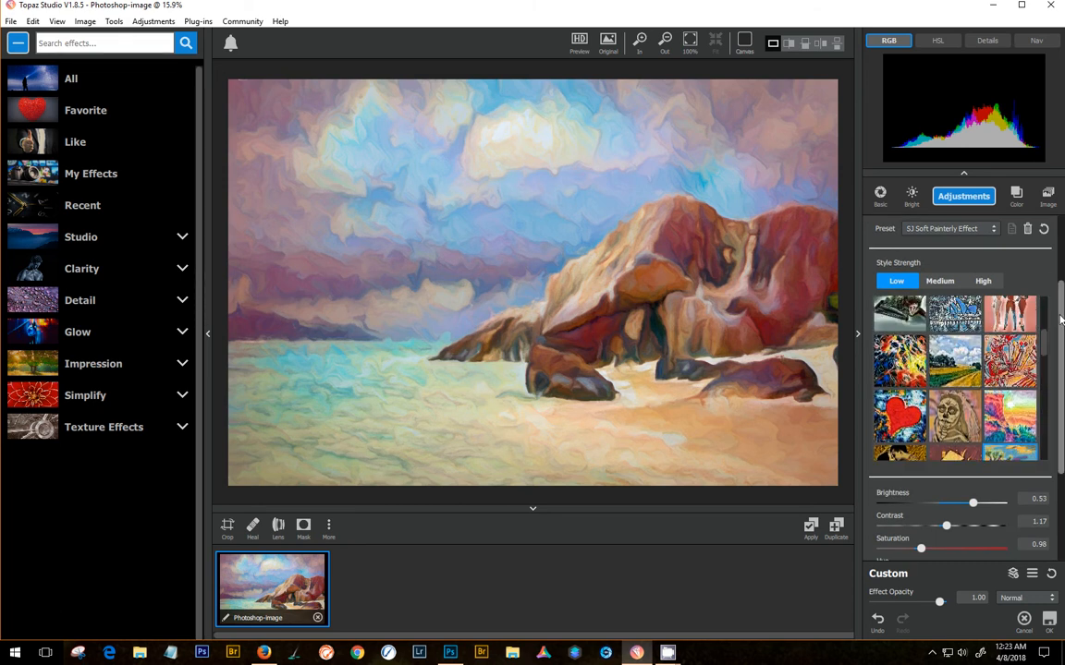
scroll(952, 286, "up", 2)
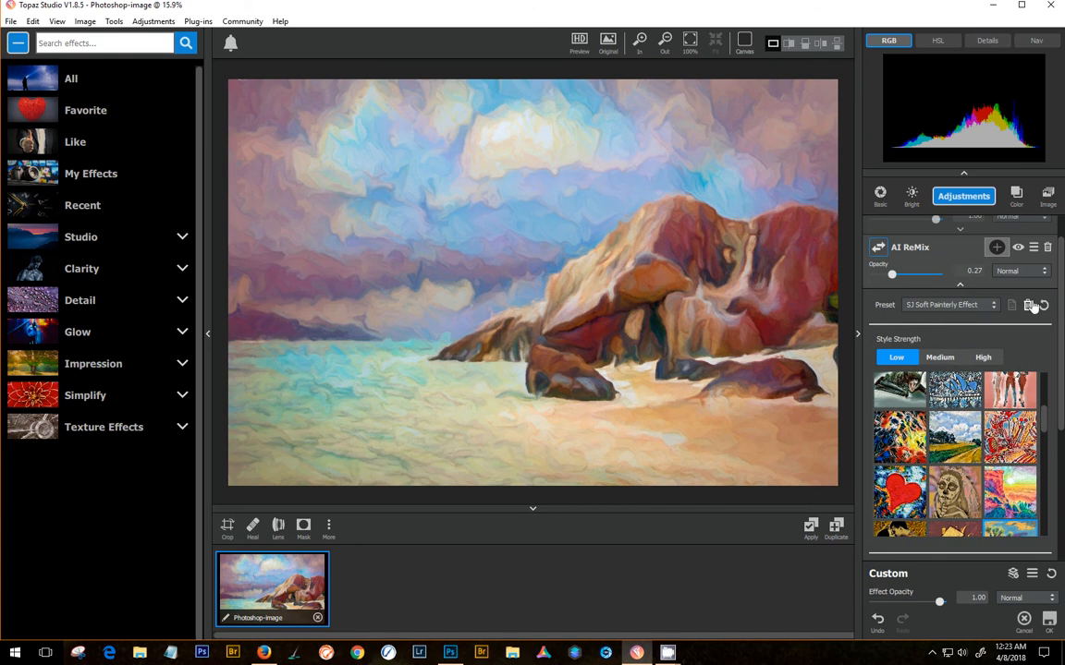
left_click_drag(1060, 282, 1044, 399)
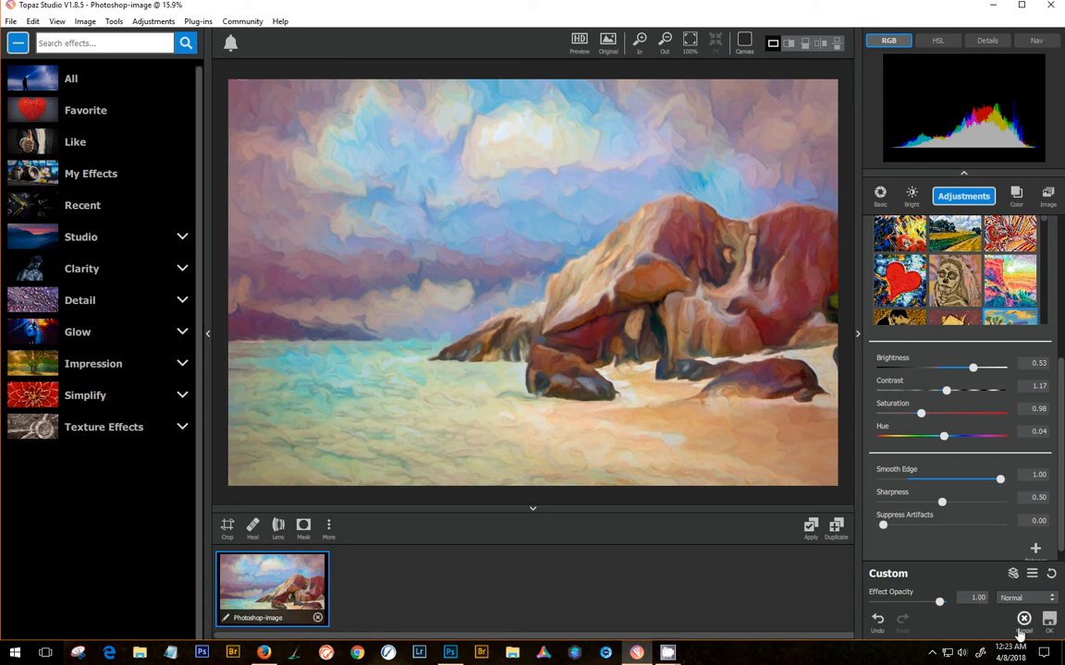
left_click(1049, 621)
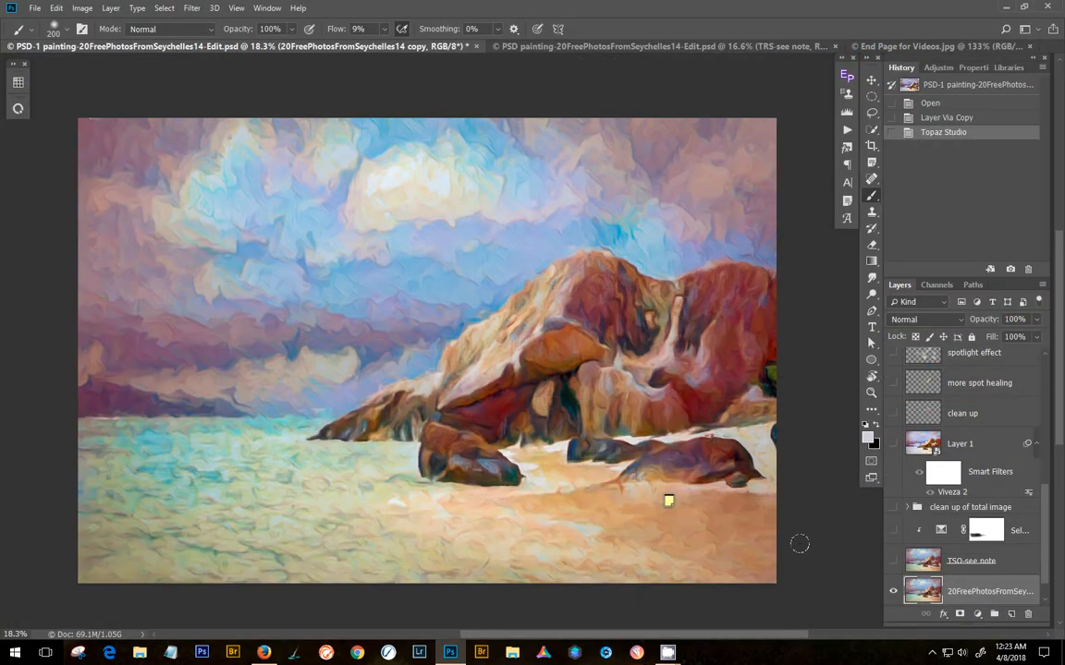
Step: Make the TSO-see note layer and the masked adjustment layer clipped to it visible
left_click(892, 563)
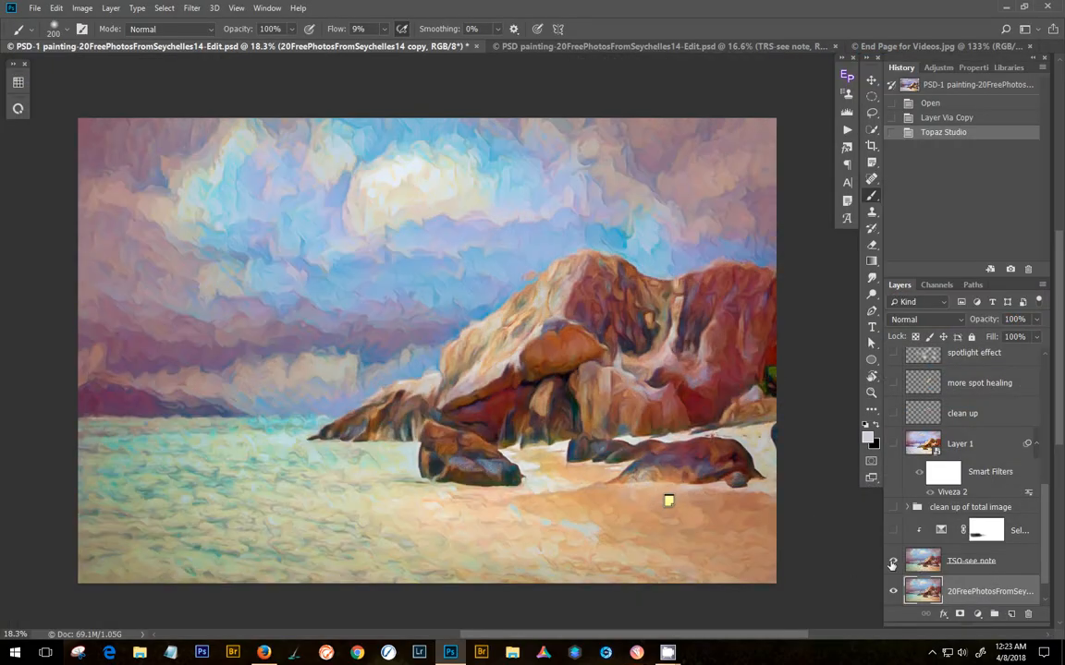
scroll(890, 553, "up", 1)
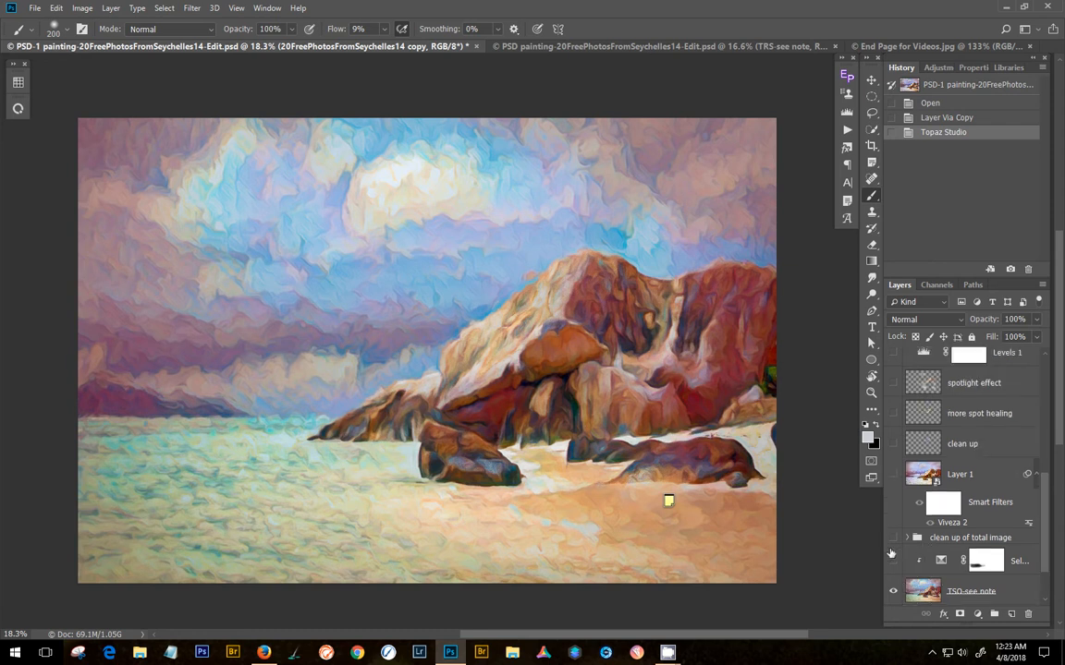
left_click(895, 561)
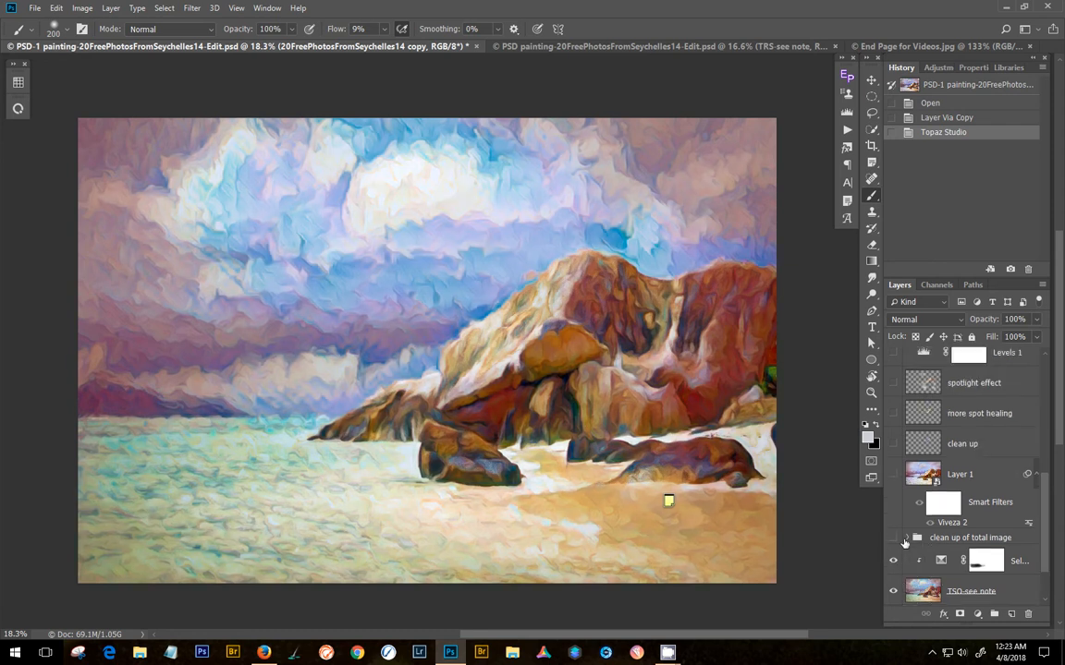
Step: Expand the clean up of total image group, look through its layers, and show the group and Layer 1 above it
left_click(906, 539)
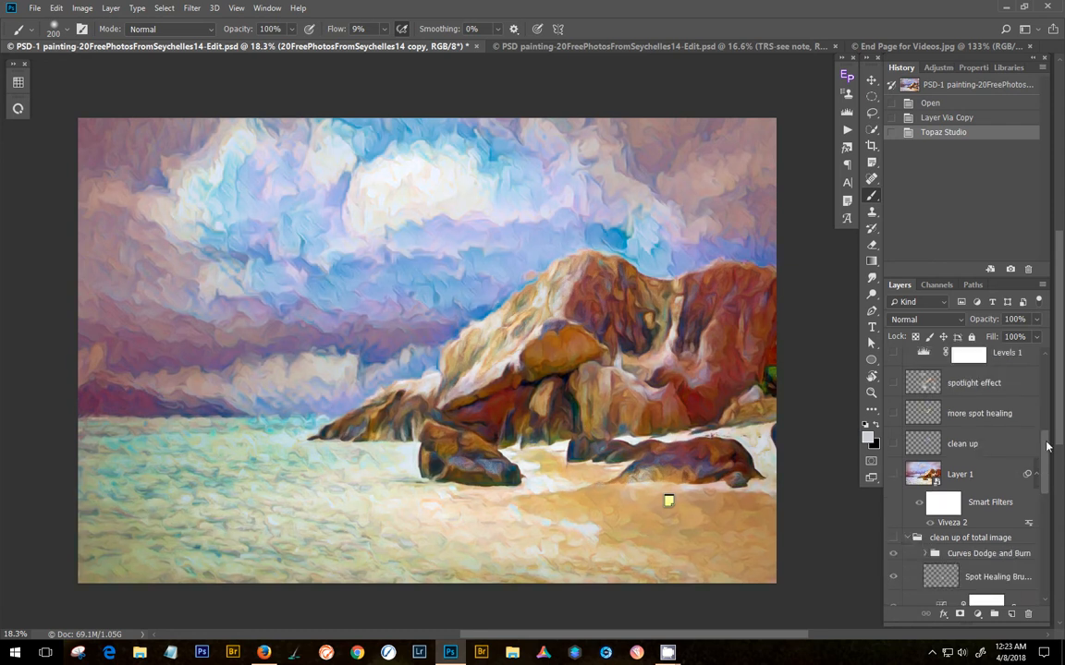
mouse_move(1049, 441)
left_mouse_down()
mouse_move(1053, 487)
mouse_move(1061, 463)
left_mouse_up()
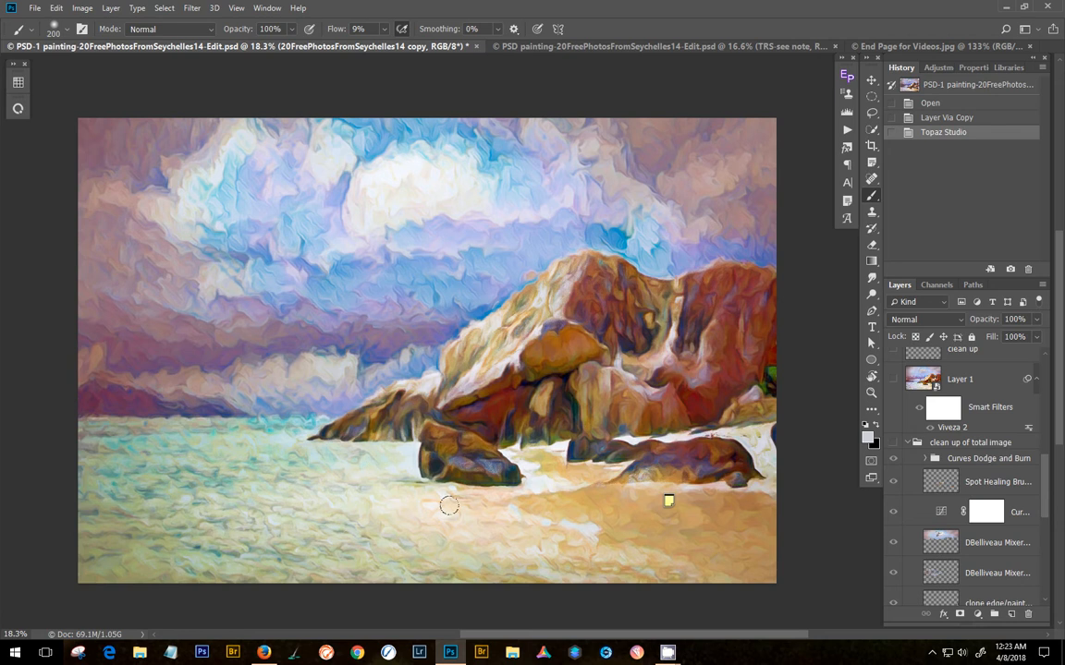
scroll(934, 510, "down", 3)
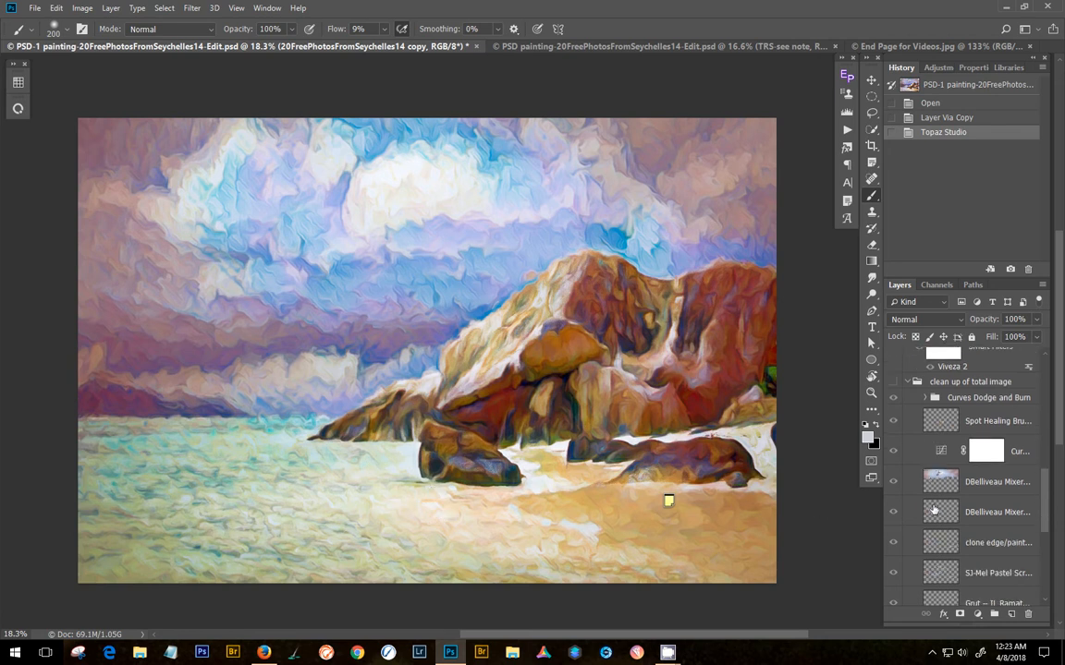
scroll(934, 510, "up", 3)
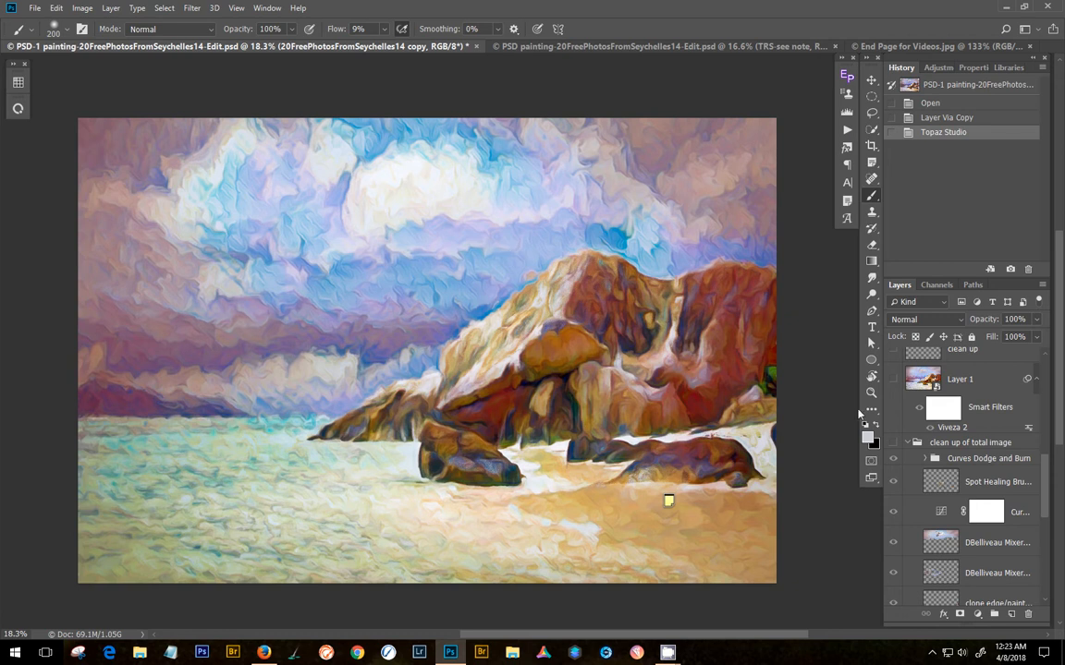
scroll(957, 490, "down", 4)
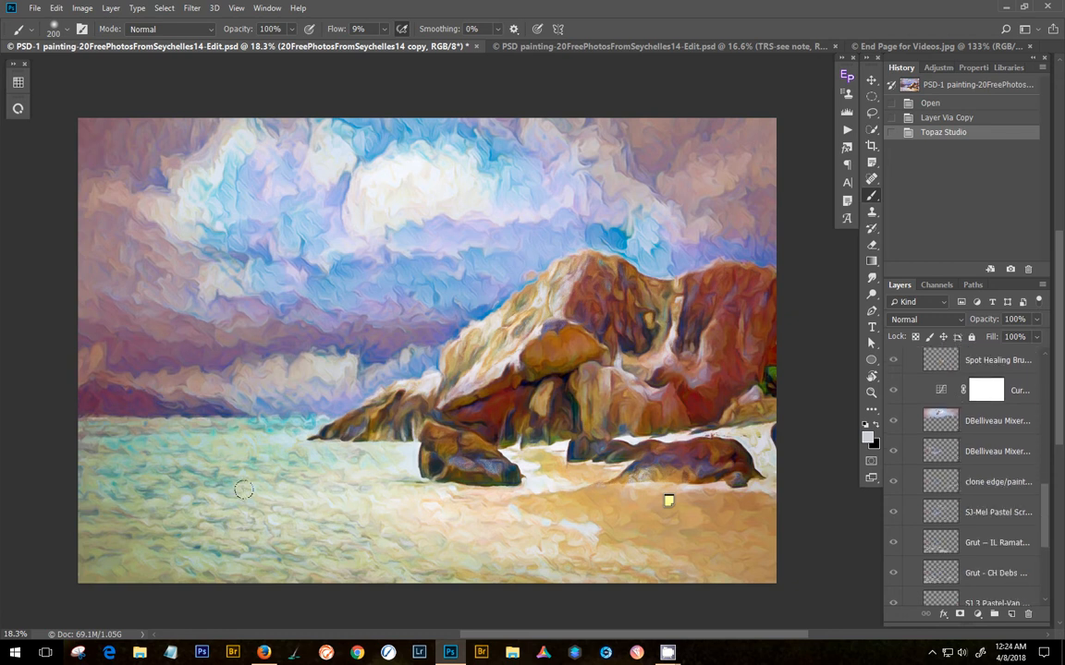
scroll(921, 456, "up", 4)
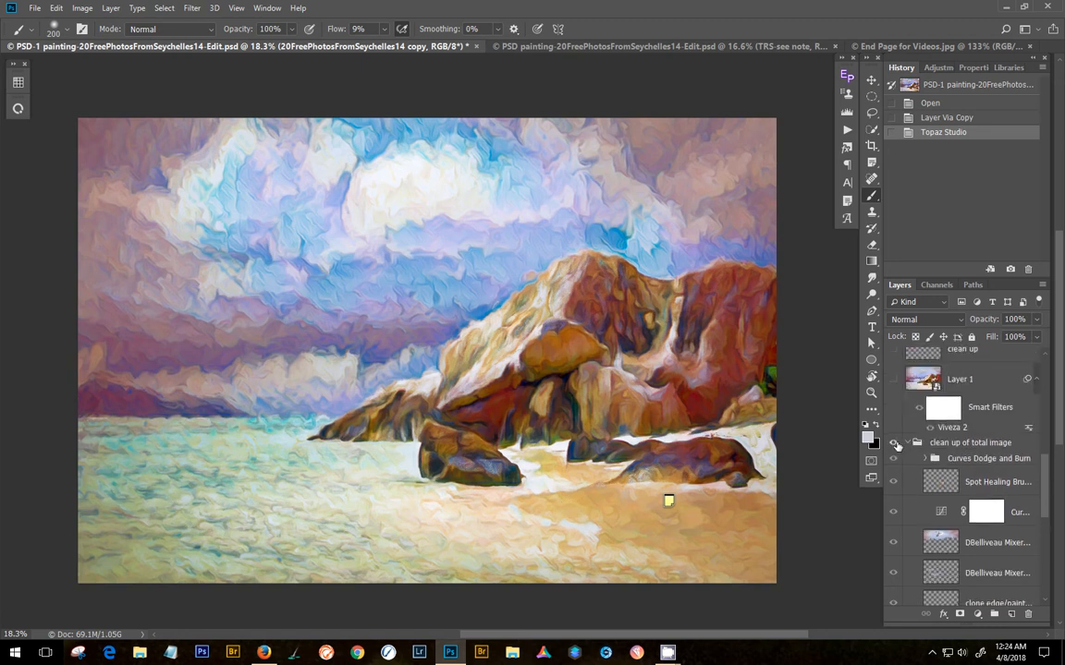
left_click(894, 443)
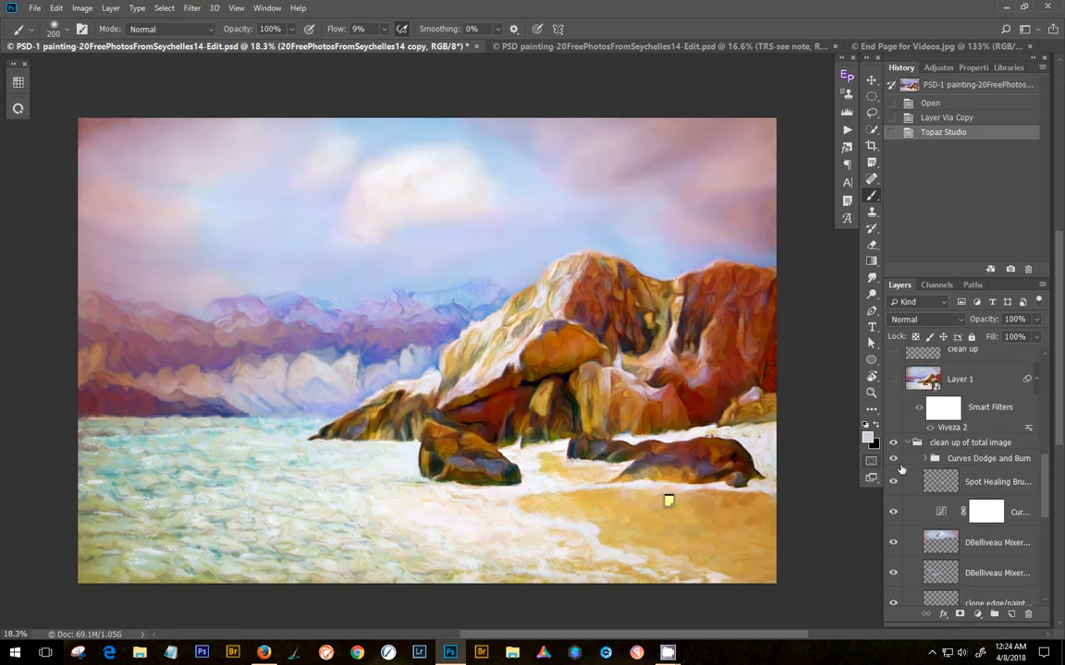
scroll(949, 464, "up", 3)
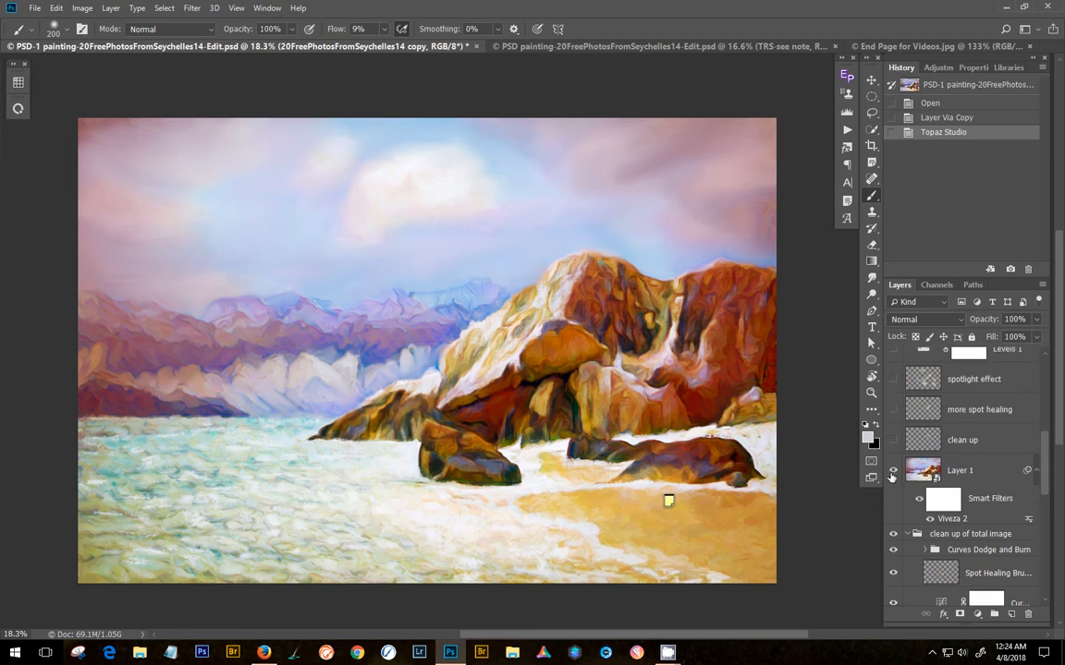
Step: Make Layer 1 visible and reopen the settings of its Viveza 2 smart filter
left_click(893, 471)
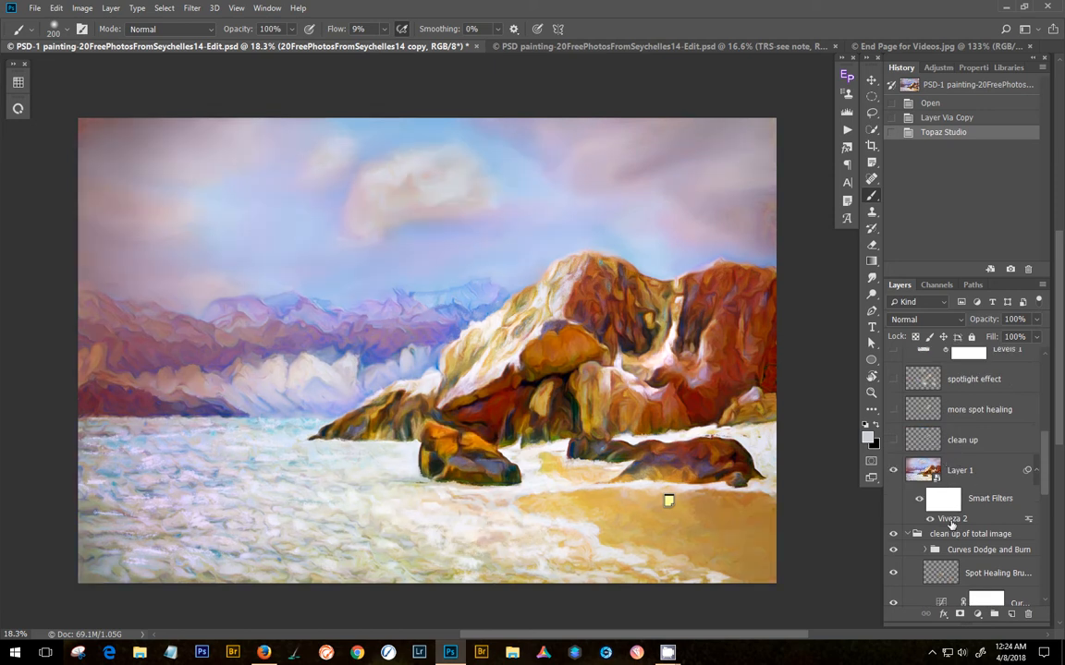
left_click(951, 520)
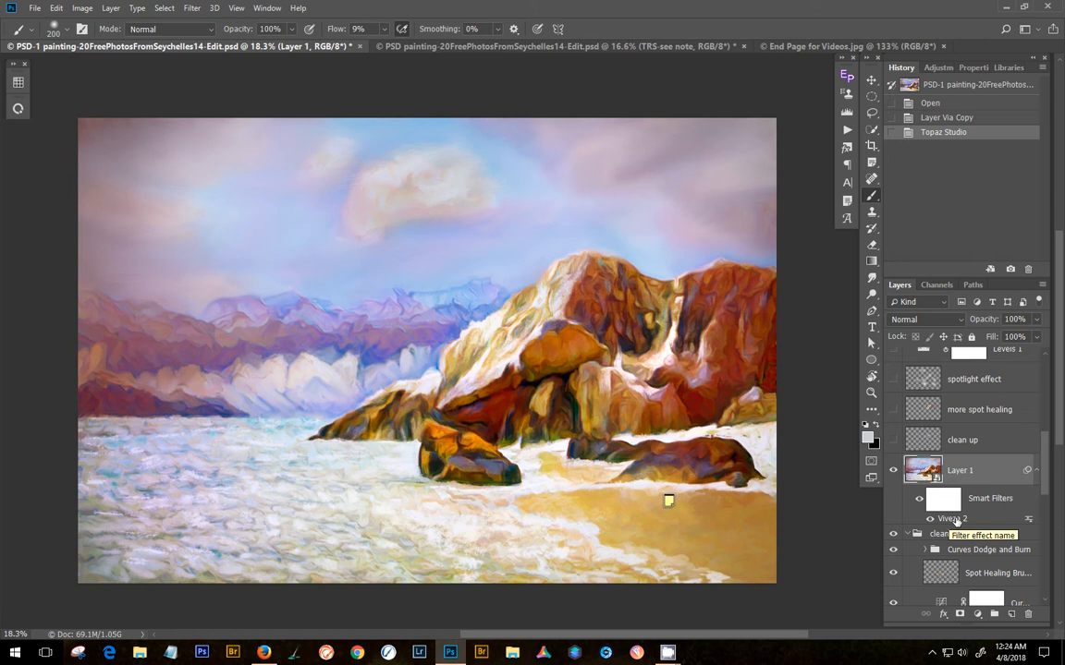
double_click(952, 520)
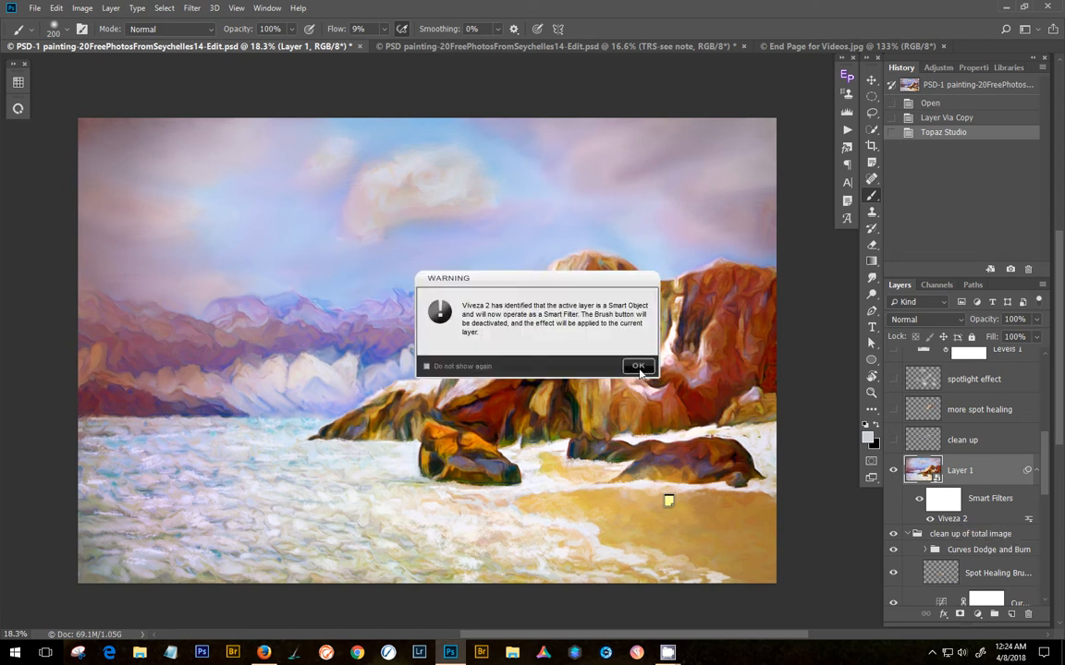
left_click(638, 367)
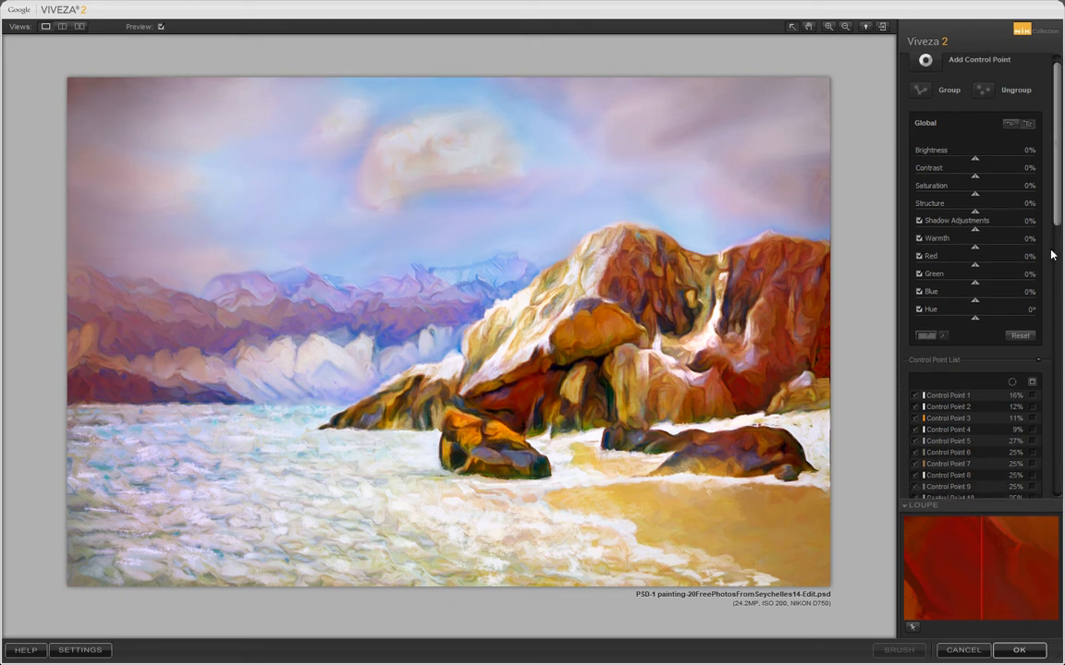
Step: Examine the selective slider settings of the Viveza 2 control point on the small foreground rock, and close the filter
scroll(1053, 255, "down", 3)
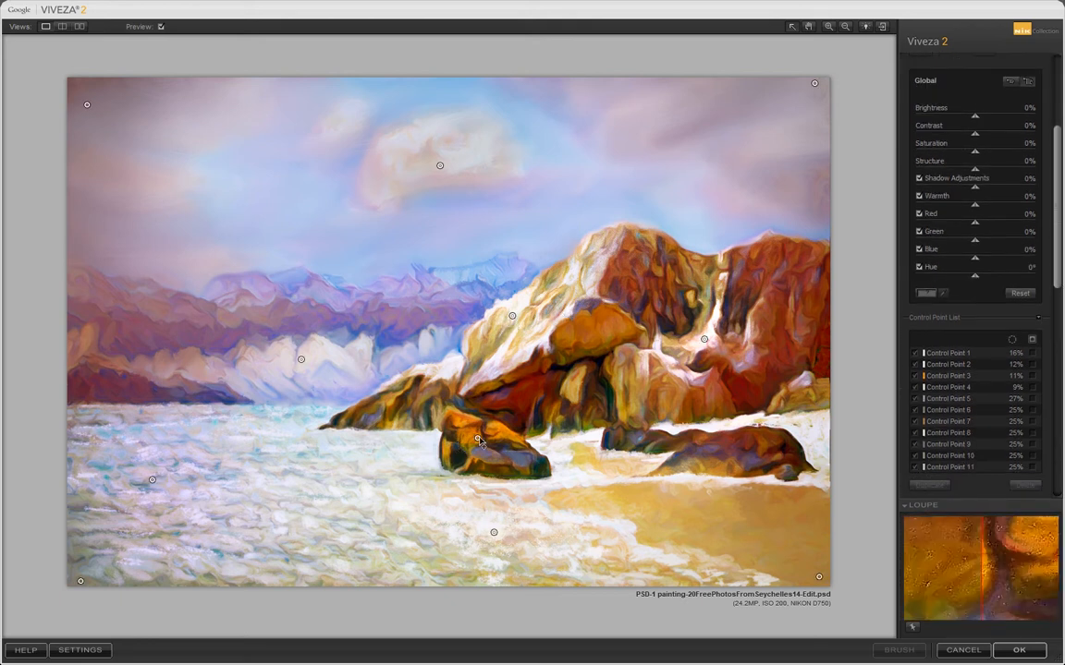
left_click(477, 438)
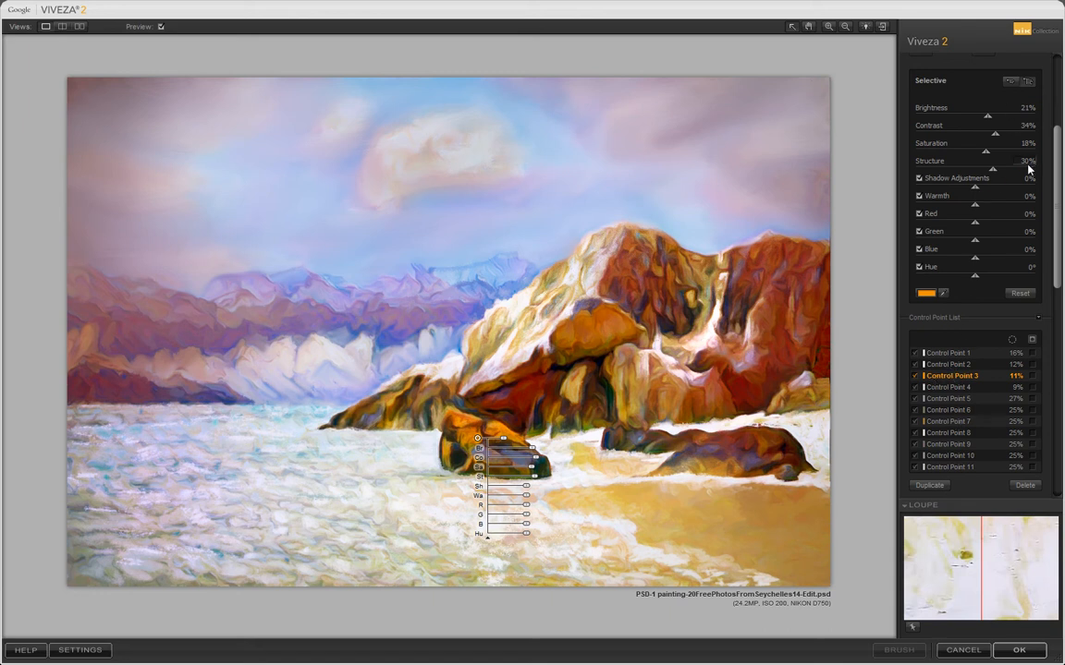
scroll(1059, 179, "up", 2)
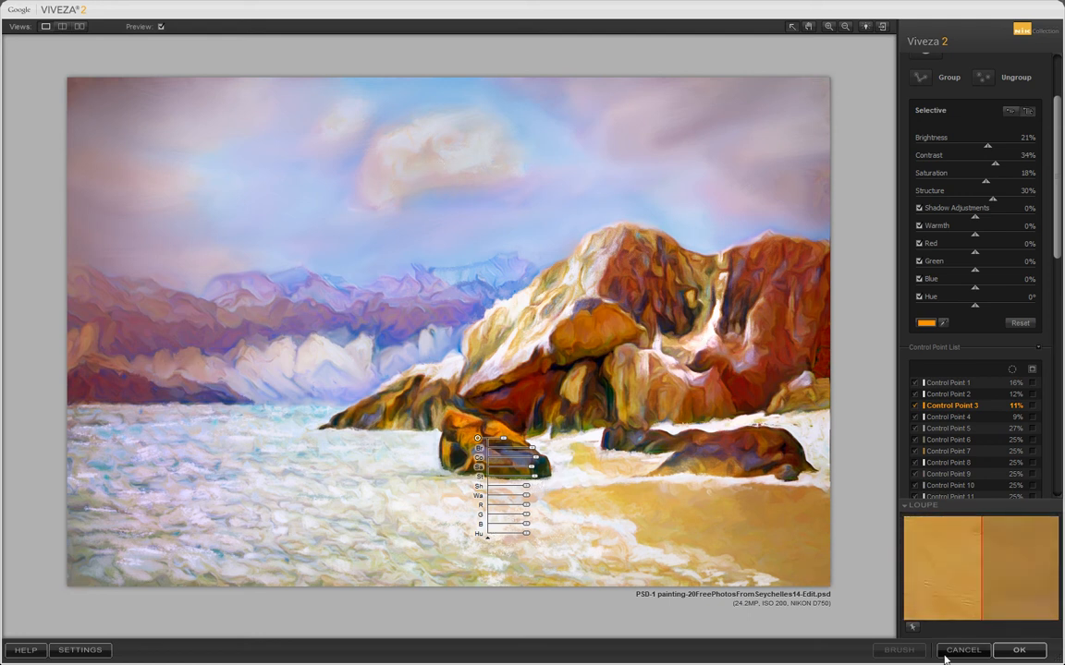
left_click(1018, 649)
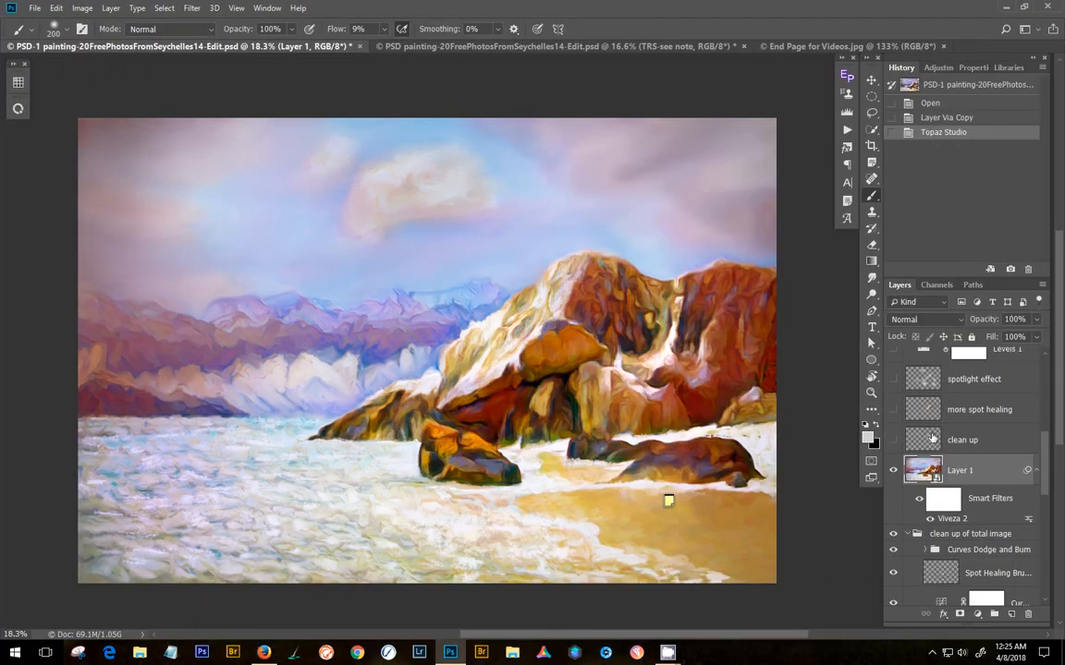
Step: Make the clean up and more spot healing layers above Layer 1 visible
left_click(893, 440)
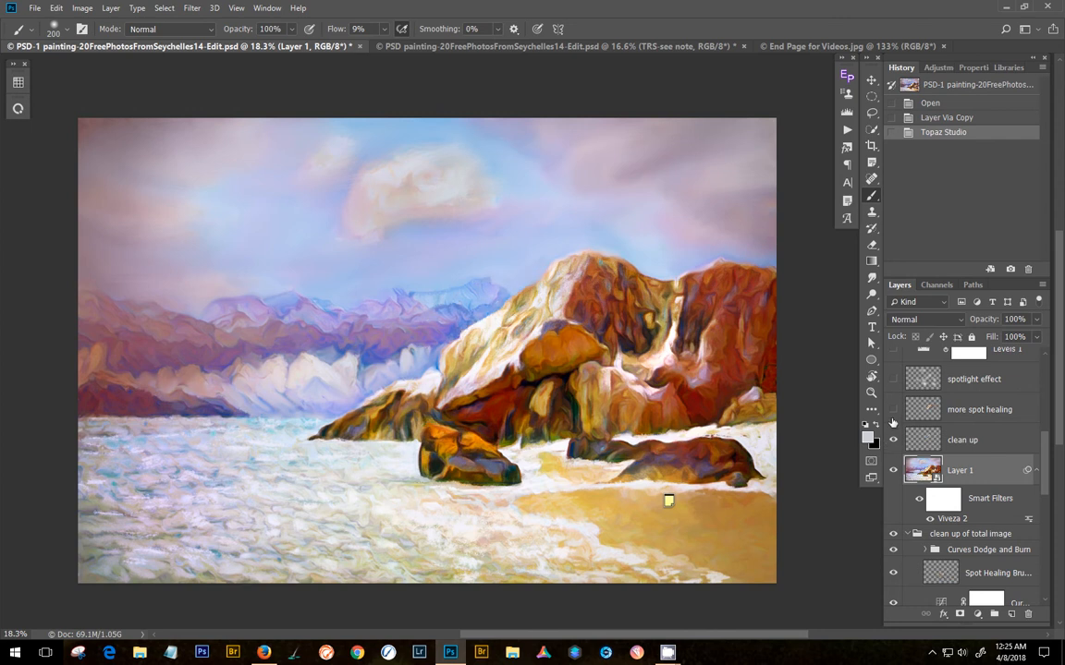
scroll(635, 398, "up", 2)
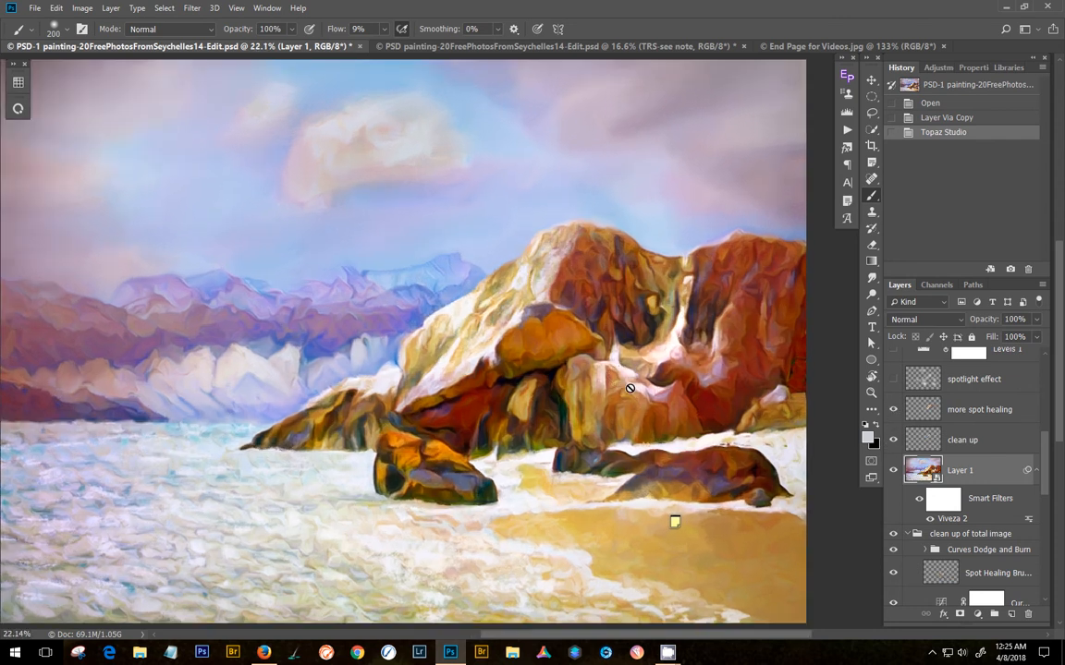
scroll(614, 388, "down", 1)
scroll(368, 130, "down", 1)
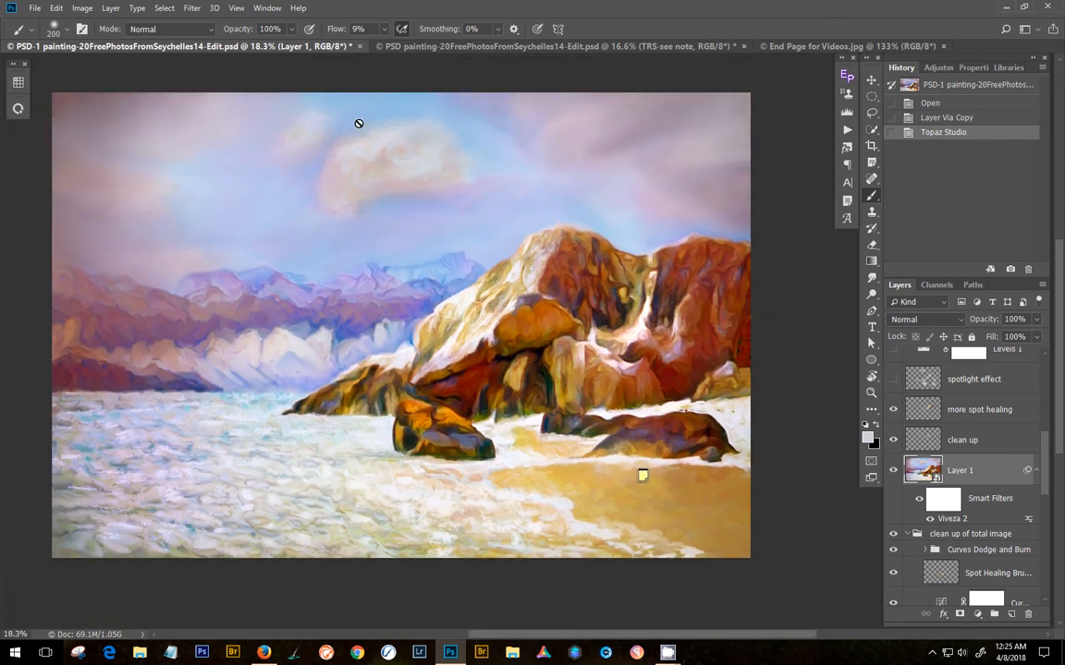
scroll(359, 124, "up", 1)
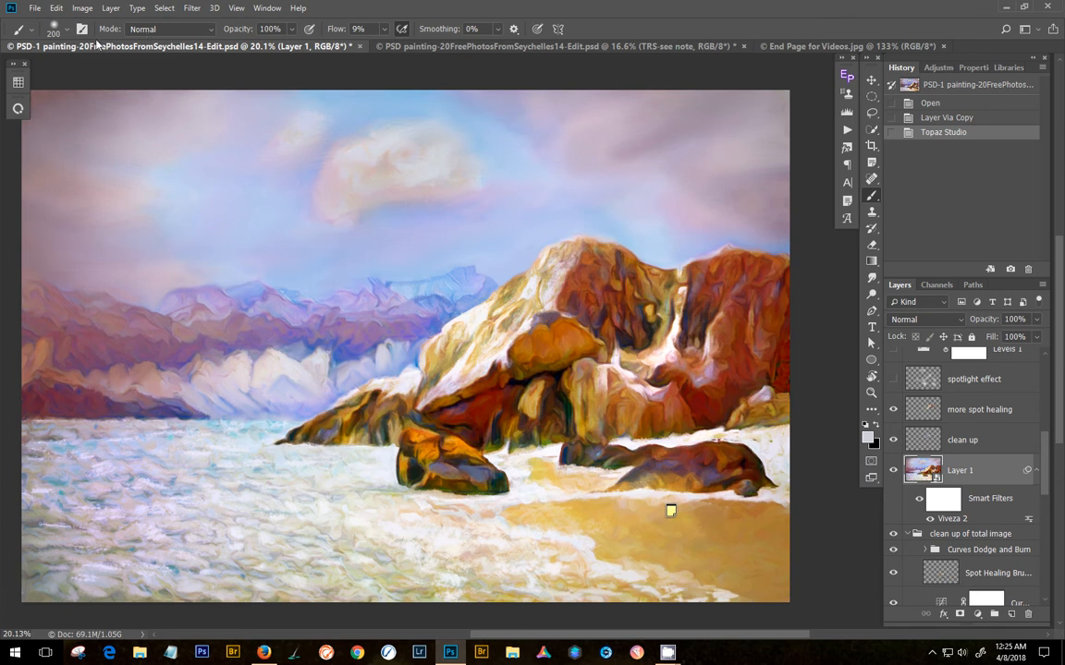
Step: Choose the Spot Healing Brush and examine the healed rock surfaces and foreground boulder up close
left_click(870, 180)
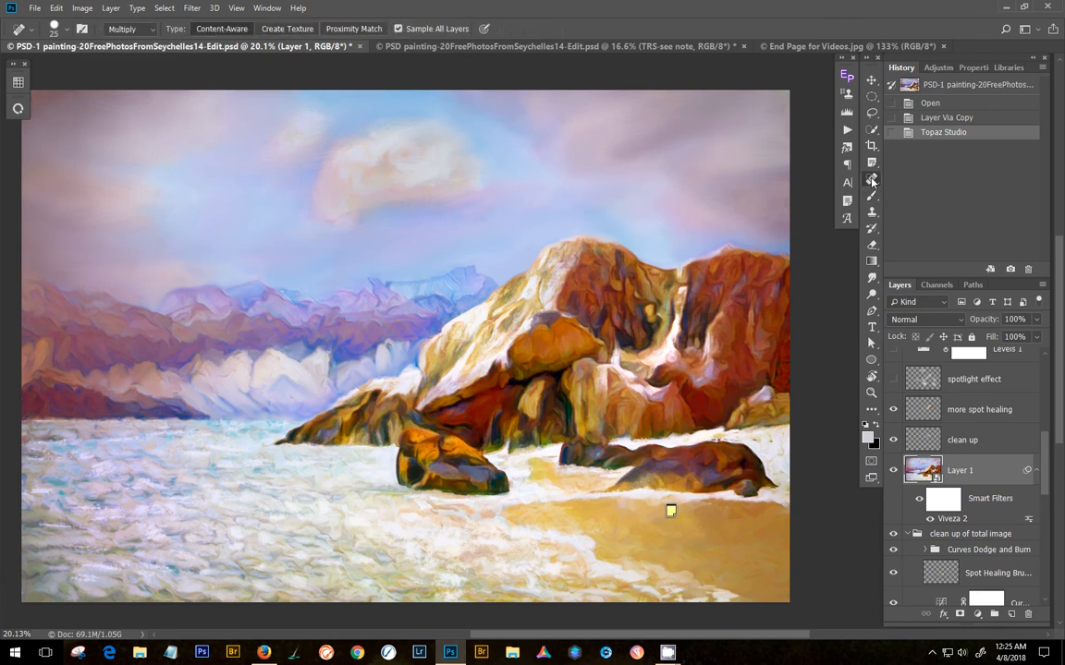
scroll(532, 308, "up", 6)
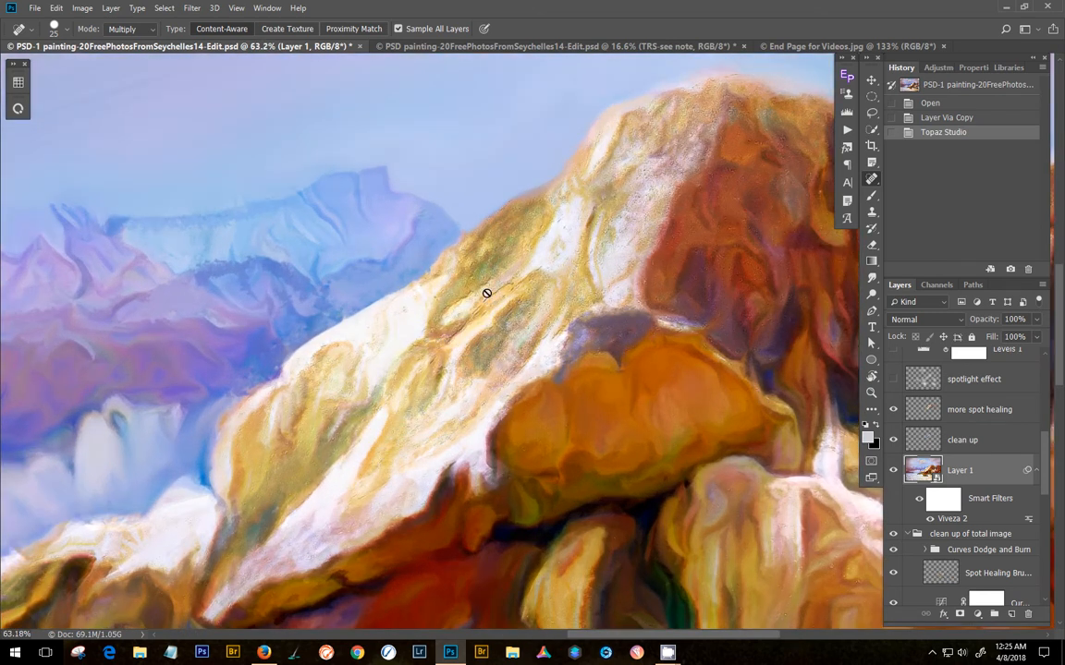
scroll(432, 449, "up", 1)
scroll(429, 446, "up", 1)
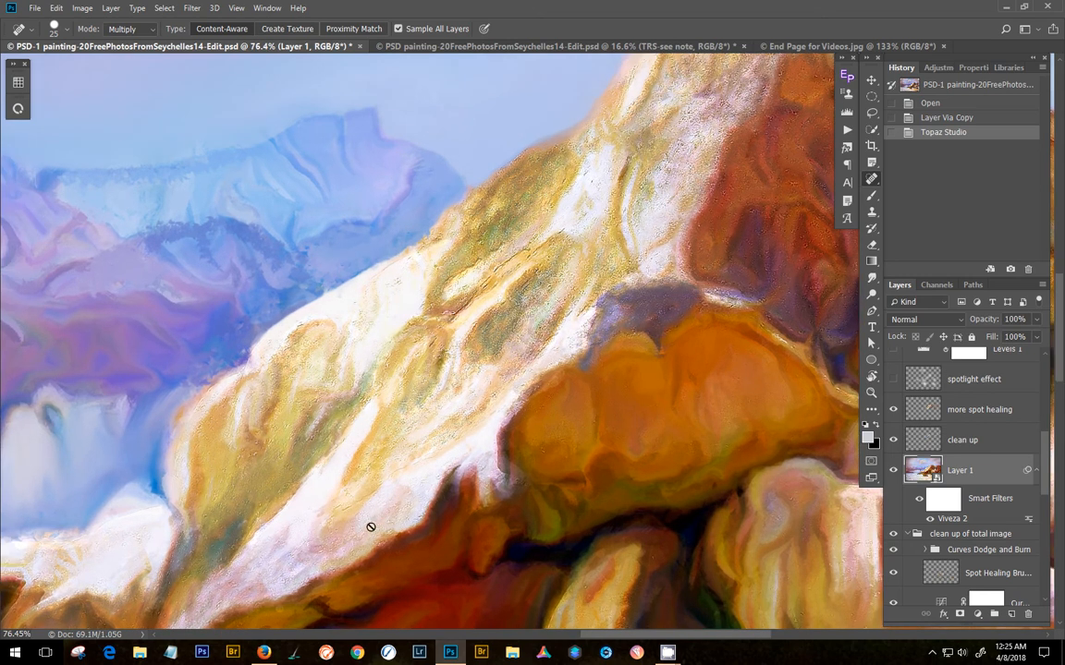
scroll(416, 469, "down", 6)
scroll(709, 464, "up", 9)
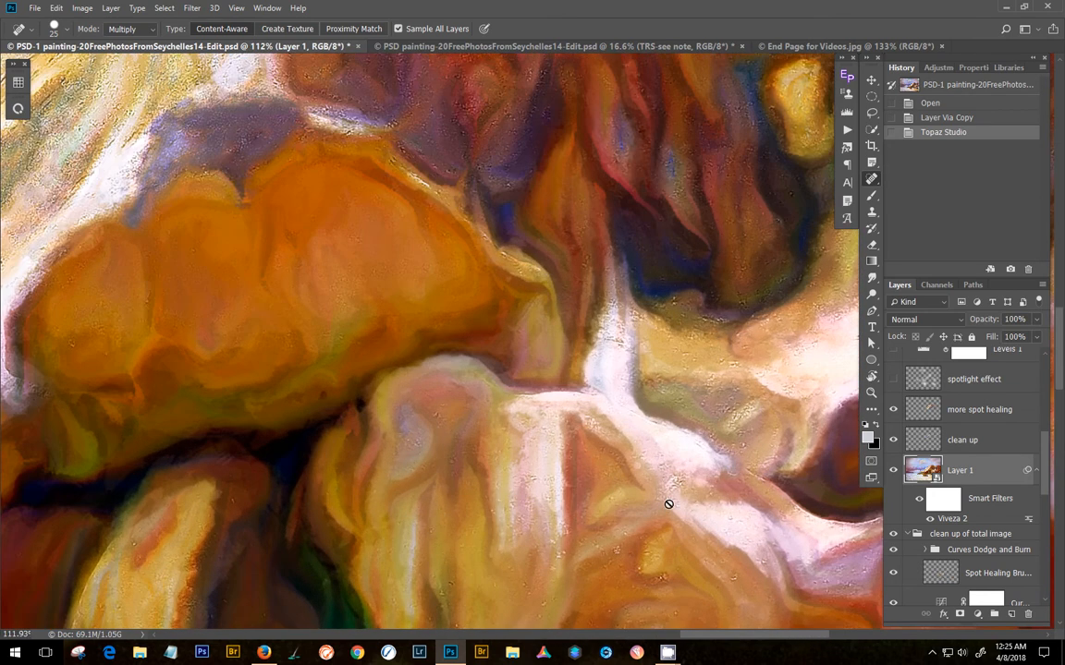
scroll(414, 437, "down", 2)
scroll(414, 437, "down", 5)
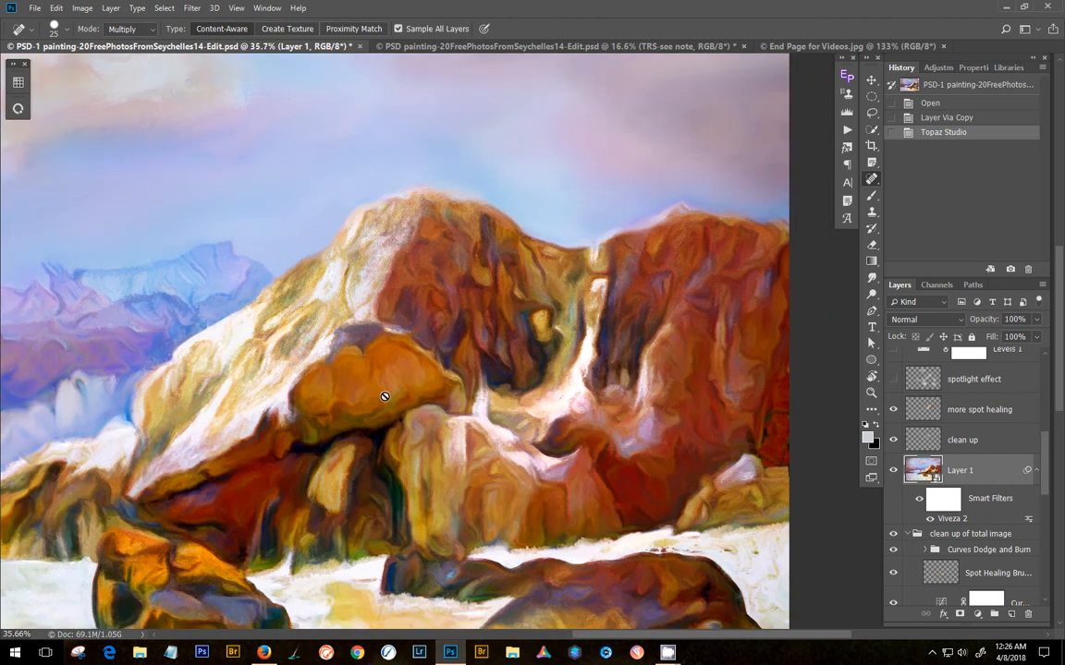
mouse_move(324, 364)
left_mouse_down()
mouse_move(486, 367)
mouse_move(528, 286)
left_mouse_up()
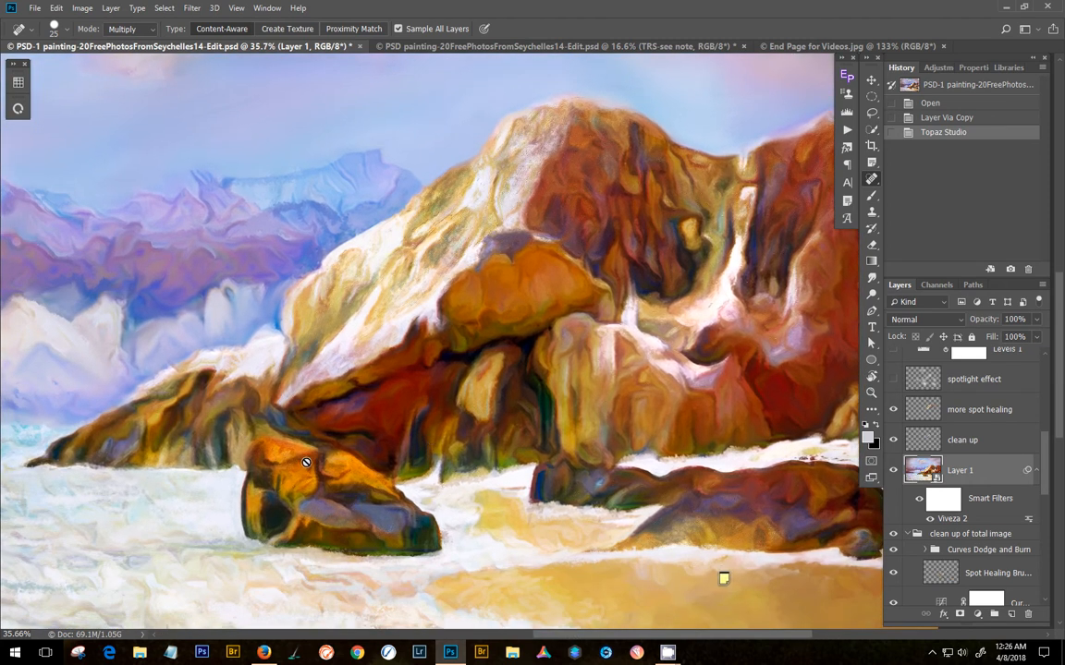
scroll(306, 462, "up", 2)
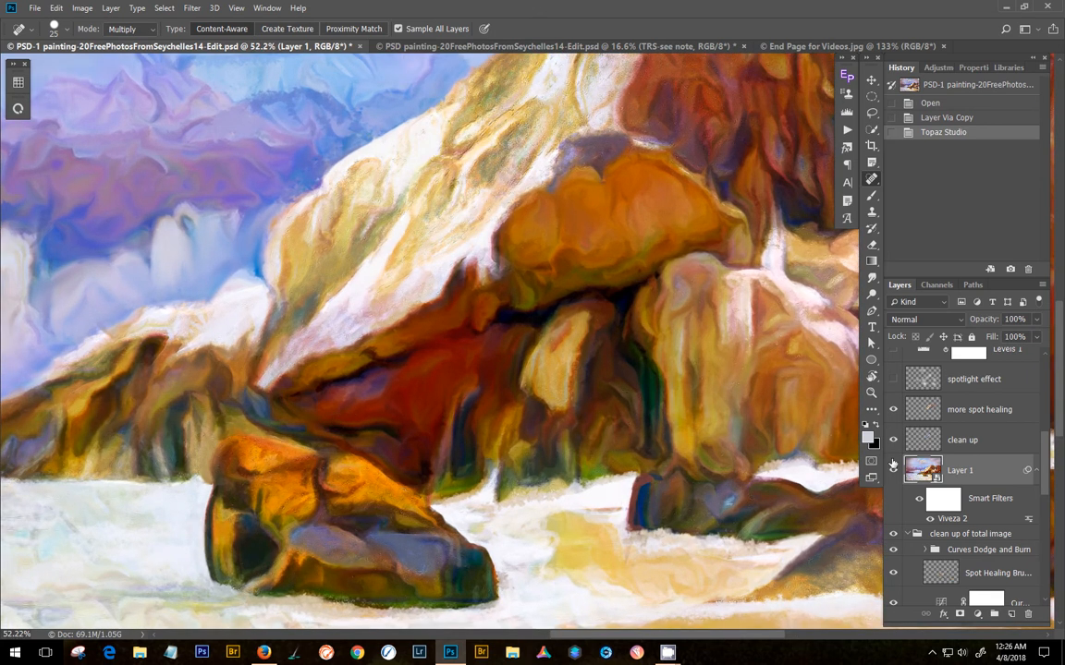
Step: Select the more spot healing layer and make the spotlight effect layer above it visible
left_click(1006, 407)
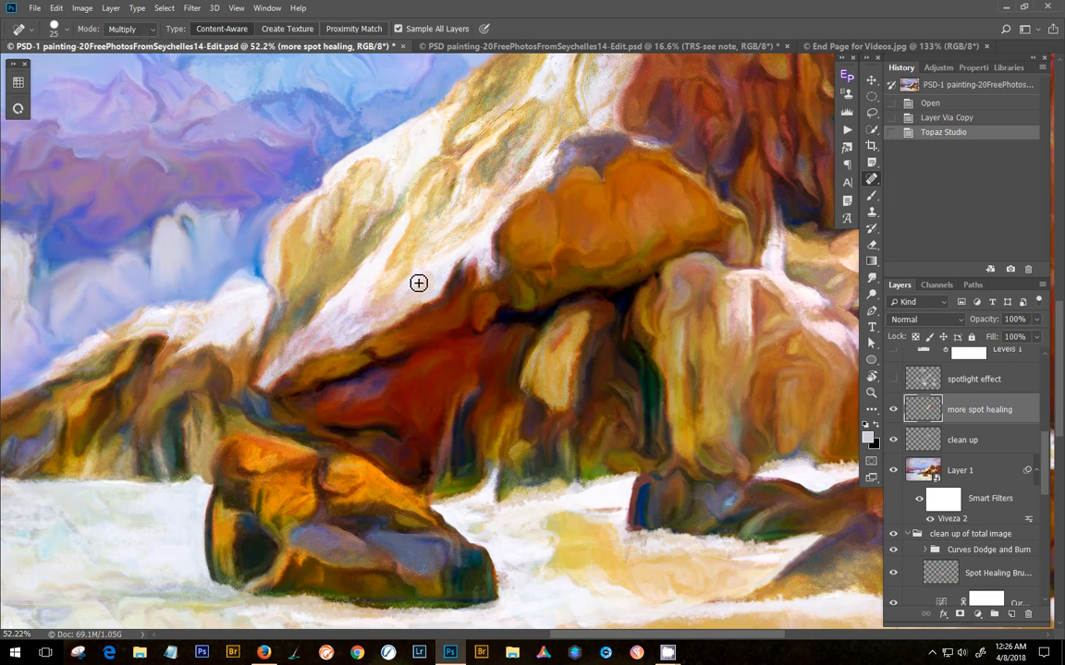
scroll(418, 283, "down", 5)
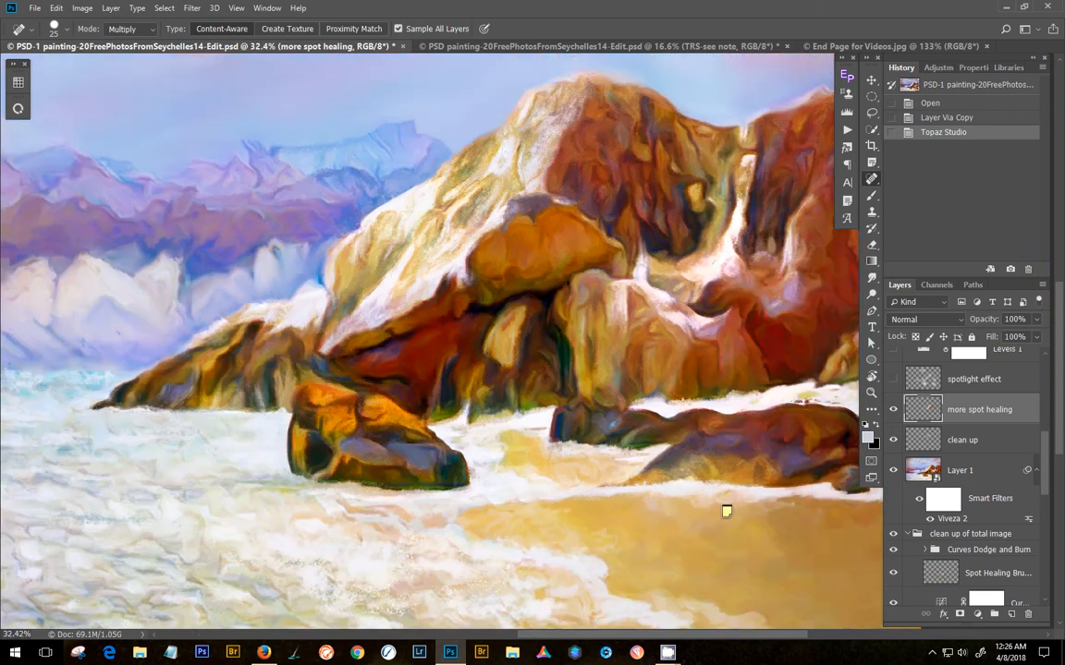
scroll(442, 314, "down", 1)
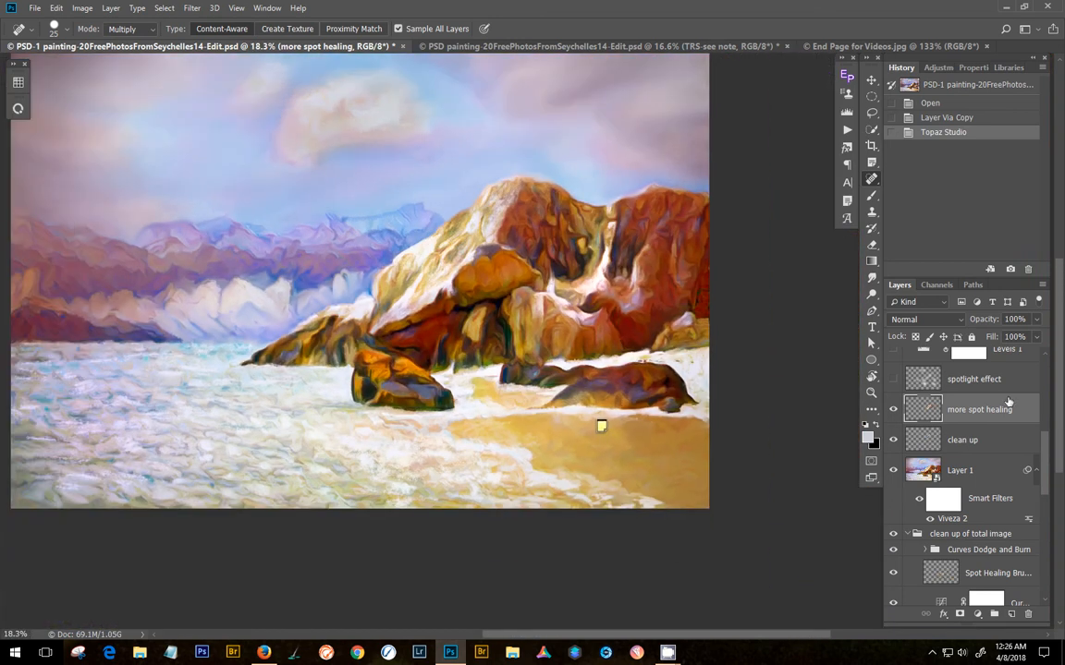
scroll(909, 359, "up", 3)
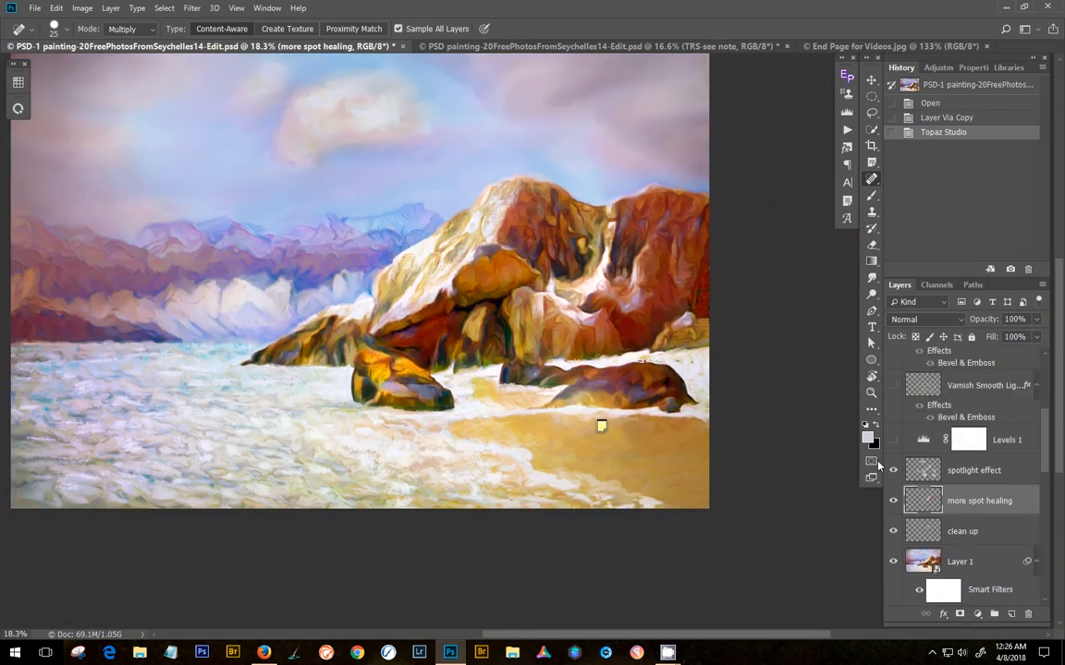
scroll(471, 286, "down", 1)
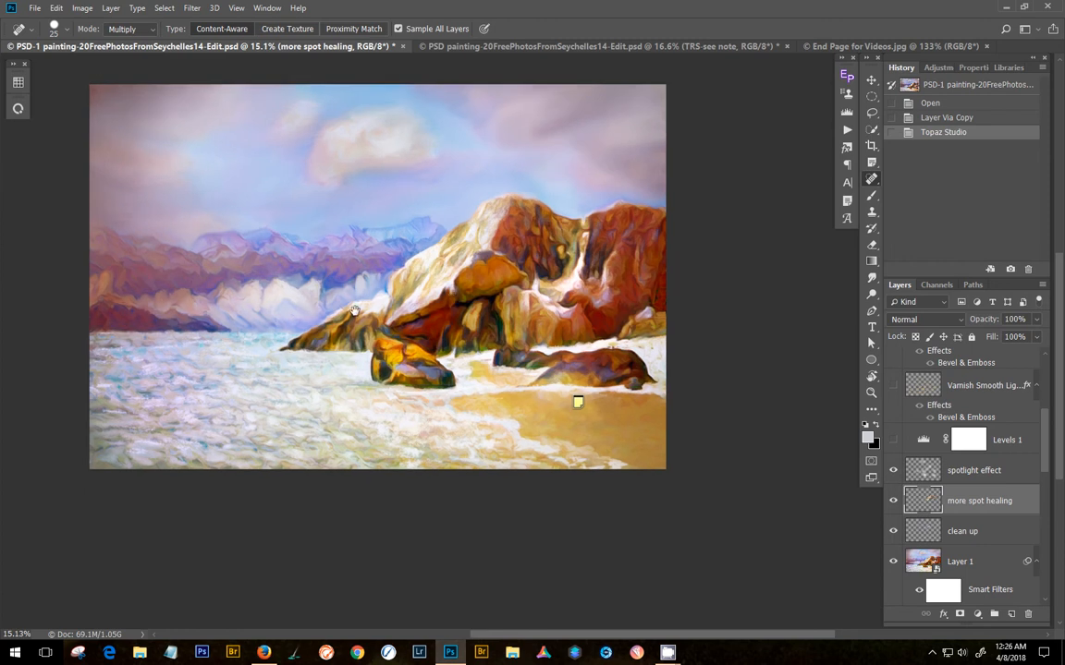
left_click_drag(398, 305, 438, 378)
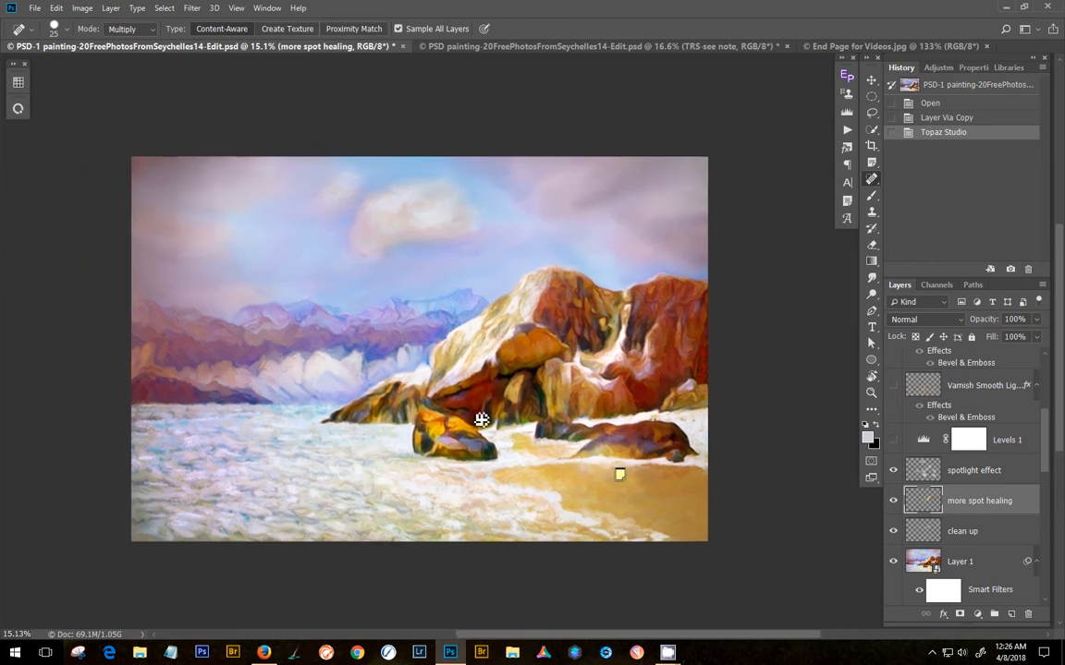
Step: Make the Levels 1 and Varnish Smooth Light layers visible, and compare the painting with and without the varnish texture
left_click(896, 440)
scroll(943, 406, "up", 2)
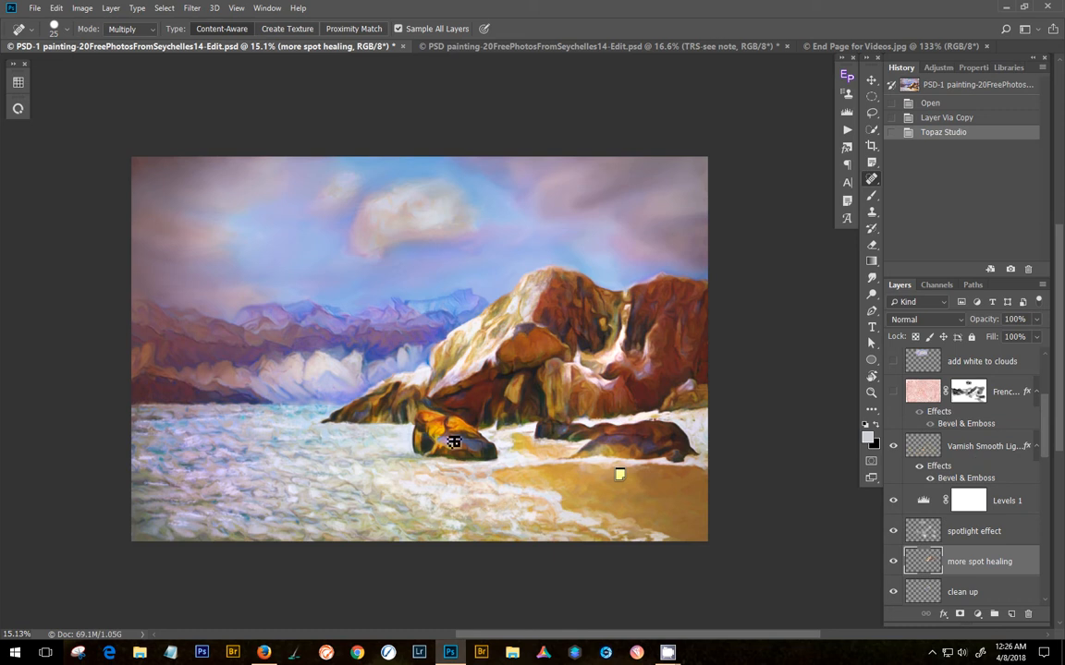
scroll(411, 349, "up", 4)
scroll(470, 328, "up", 3)
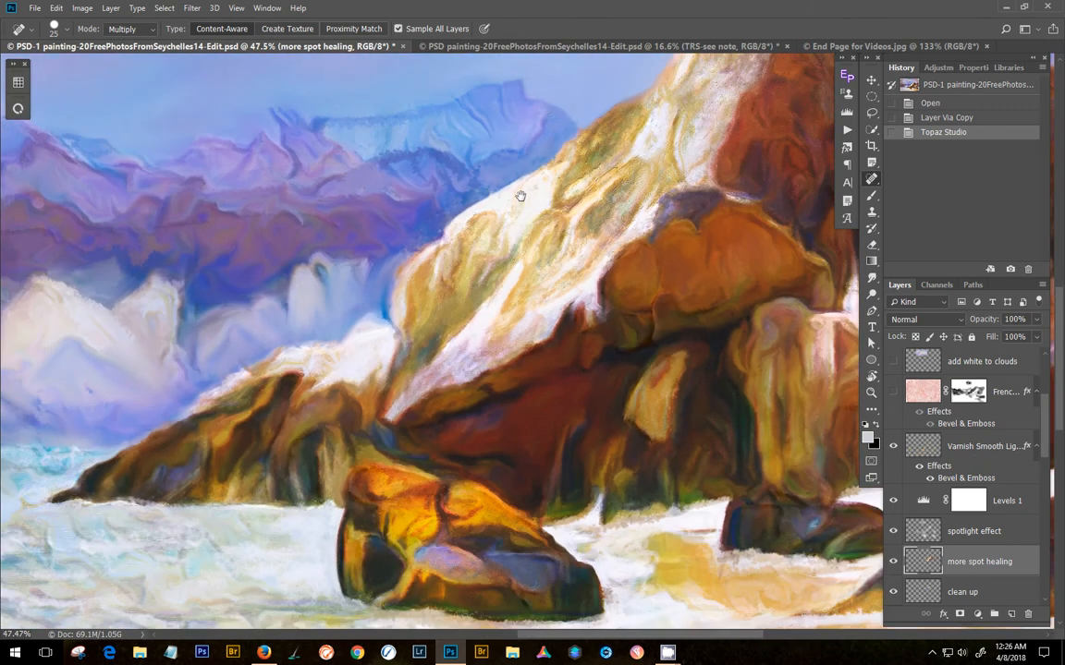
left_click_drag(520, 196, 466, 445)
scroll(468, 363, "up", 1)
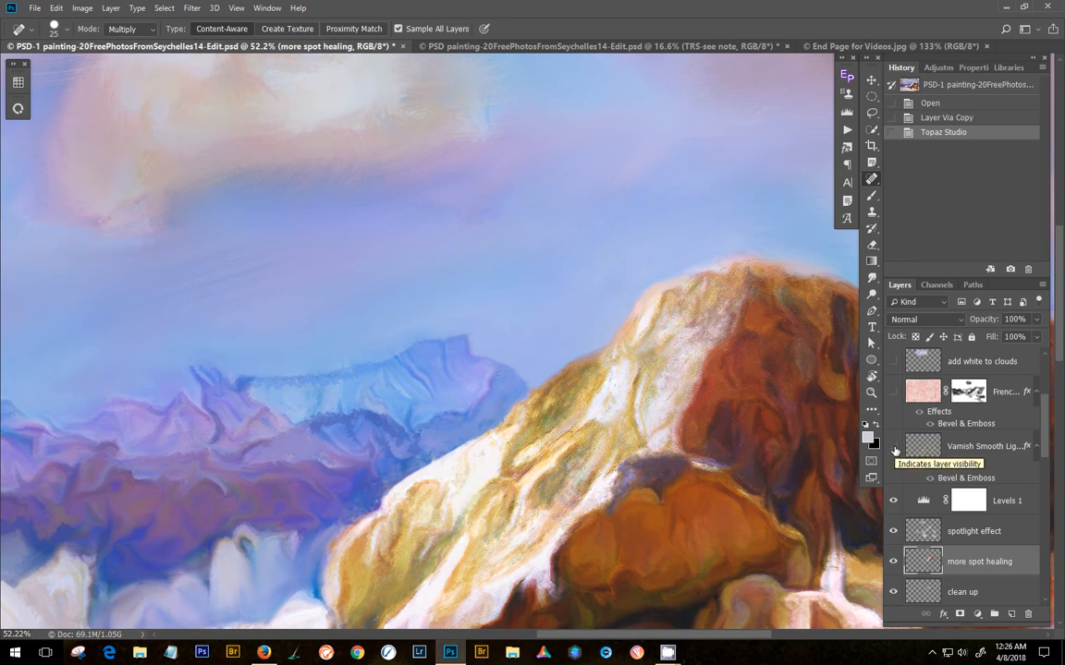
scroll(610, 397, "down", 3)
scroll(576, 422, "down", 2)
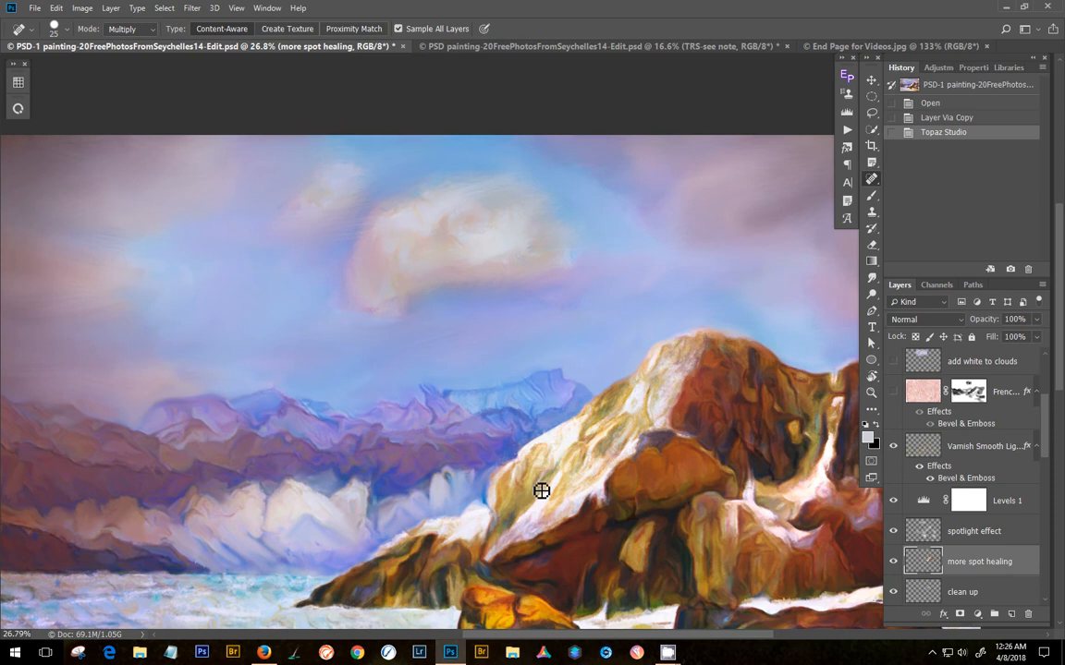
Step: Make the masked FrenchKiss texture layer above the varnish layer visible
left_click(894, 393)
scroll(429, 390, "up", 1)
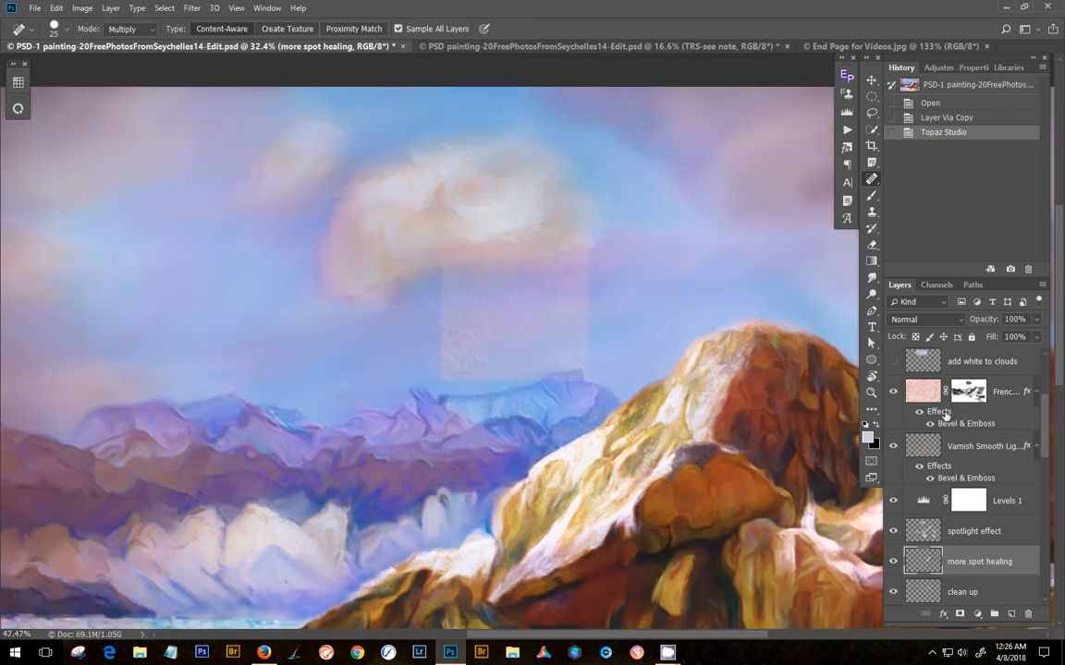
scroll(944, 414, "down", 2)
scroll(605, 448, "down", 4)
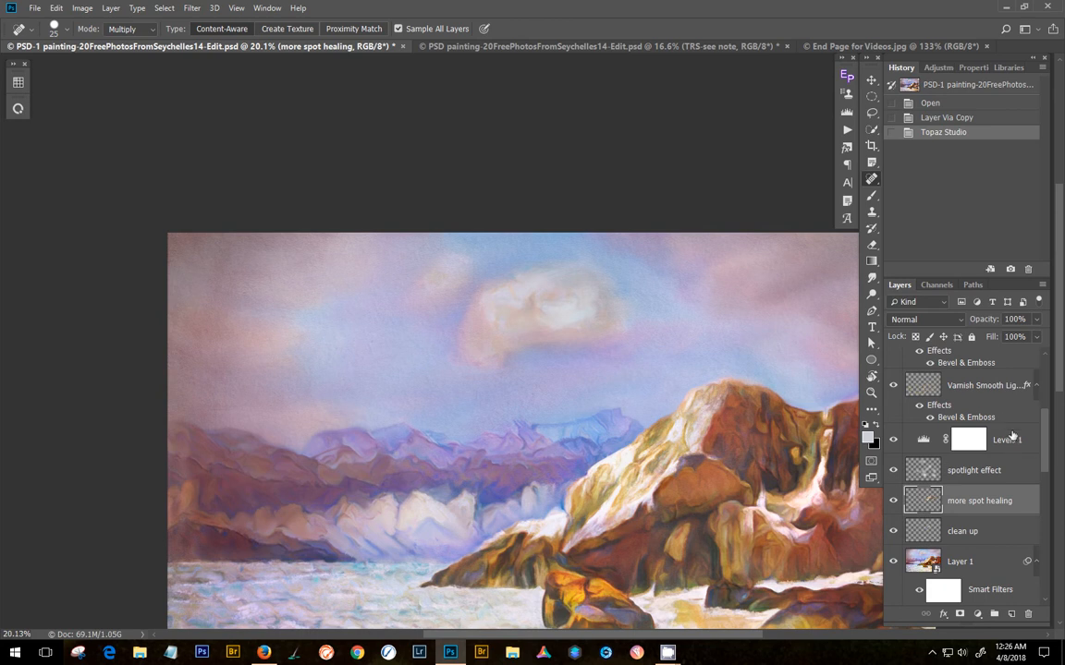
Step: Select the Varnish Smooth Light layer, switch to the FrenchKiss_Solstice_Elan2 layer, and inspect its texture in the sky up close
left_click(997, 388)
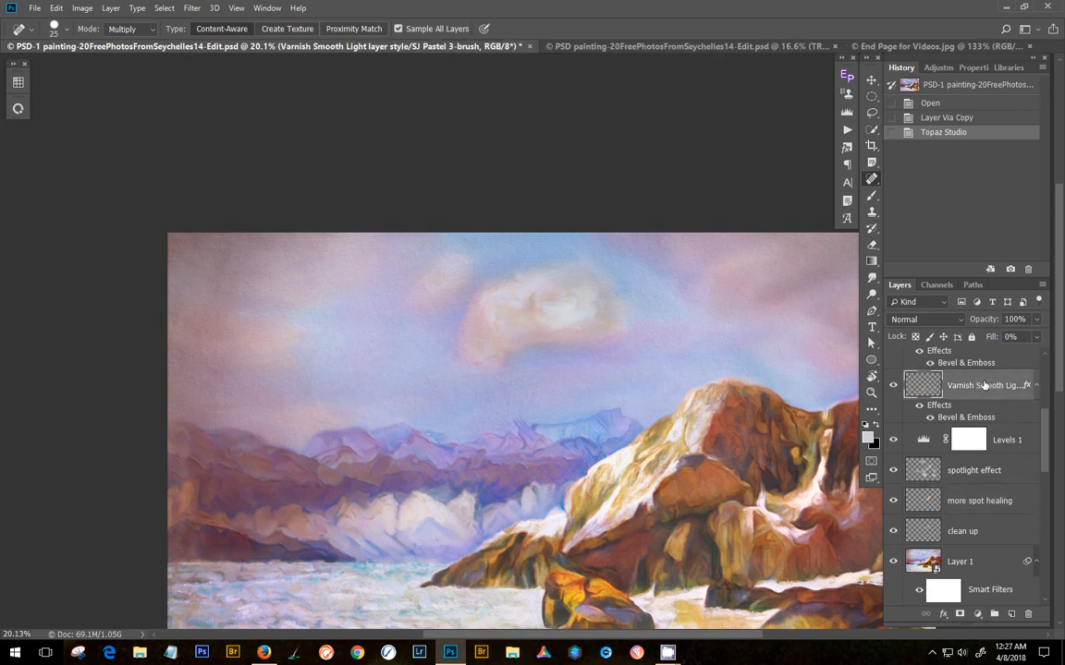
scroll(984, 387, "up", 3)
left_click(996, 416)
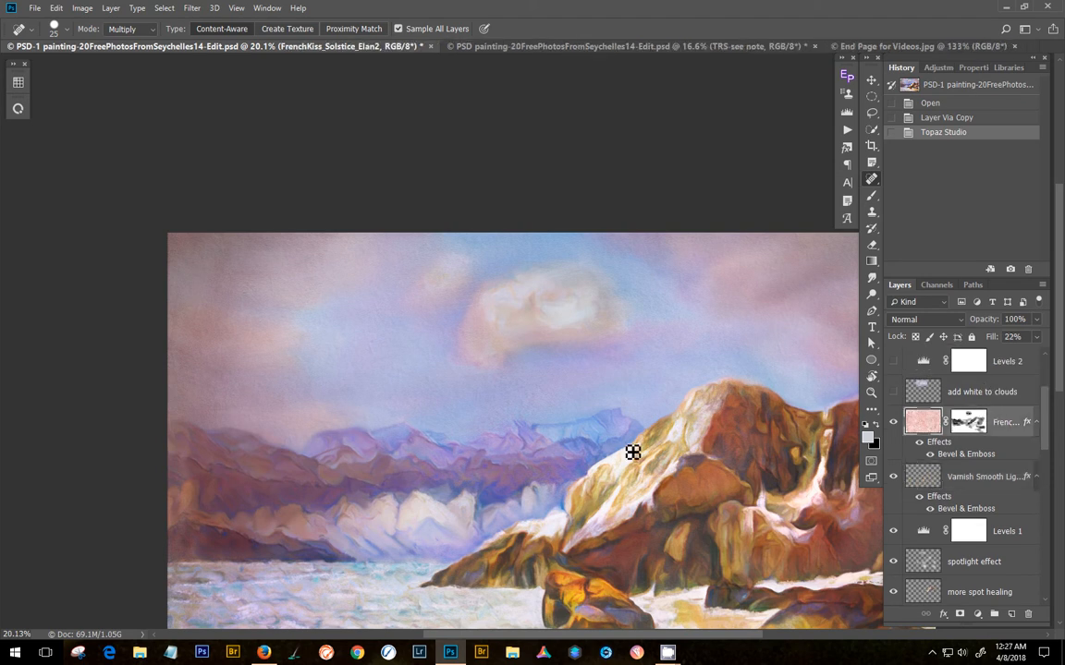
scroll(532, 419, "up", 4)
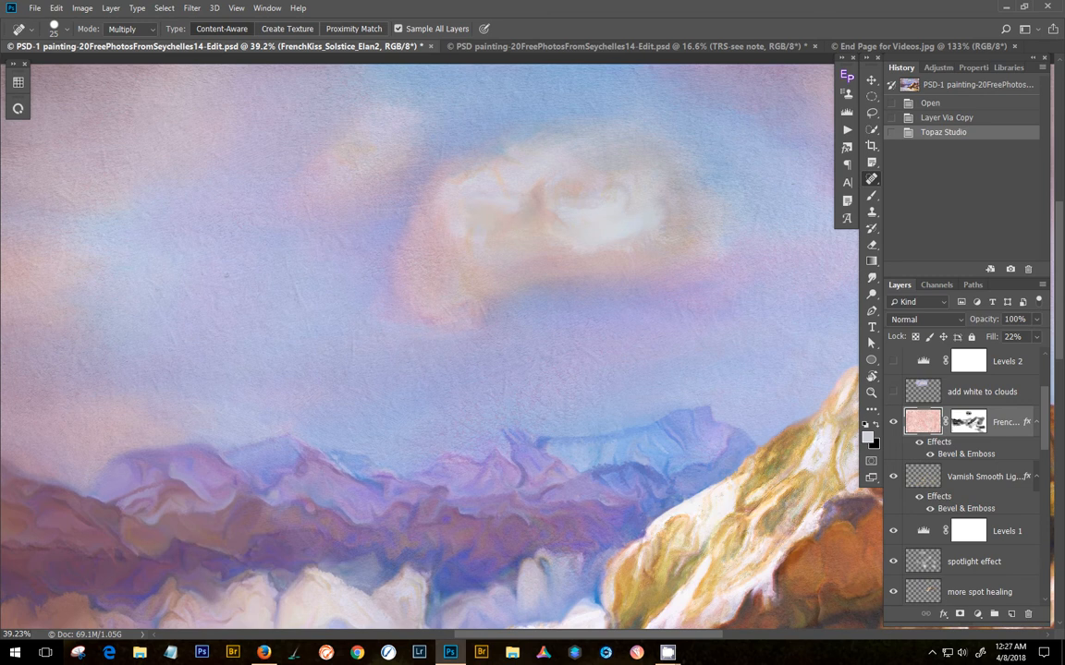
scroll(444, 416, "up", 2)
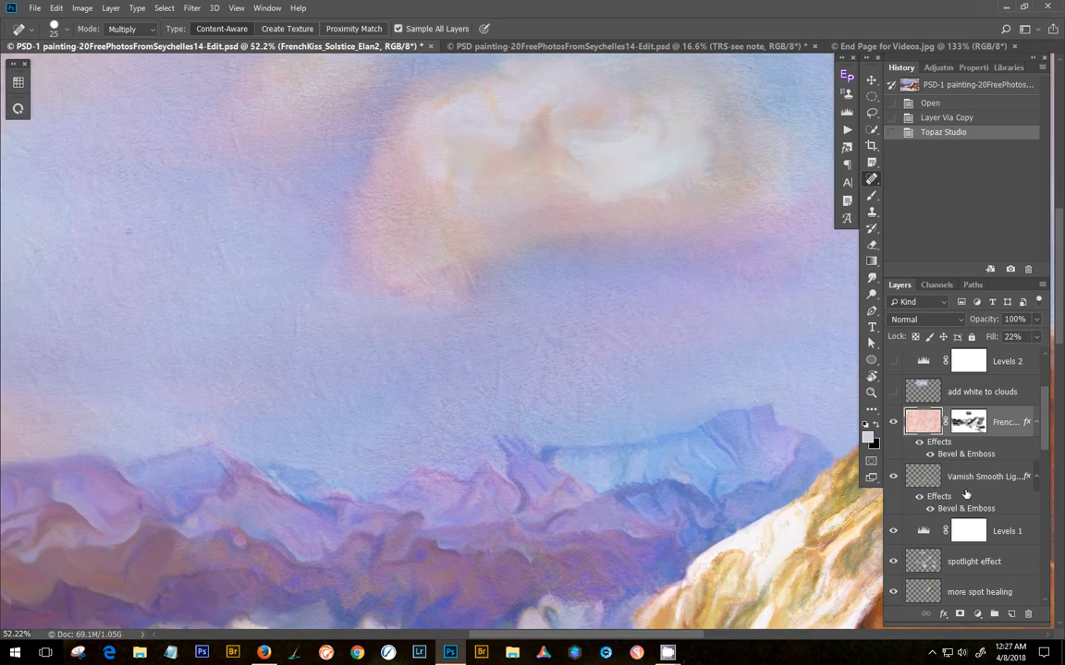
Step: Examine the FrenchKiss_Solstice_Elan2 layer's Bevel & Emboss style, including its Contour, Texture and Blending Options settings
double_click(961, 453)
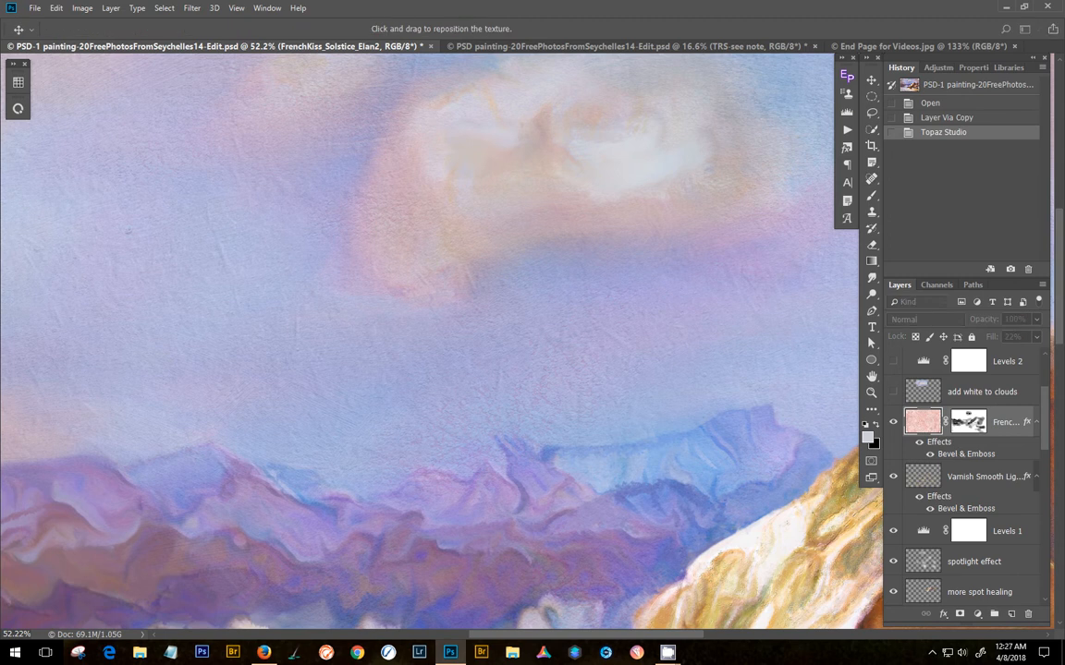
left_click_drag(0, 178, 525, 161)
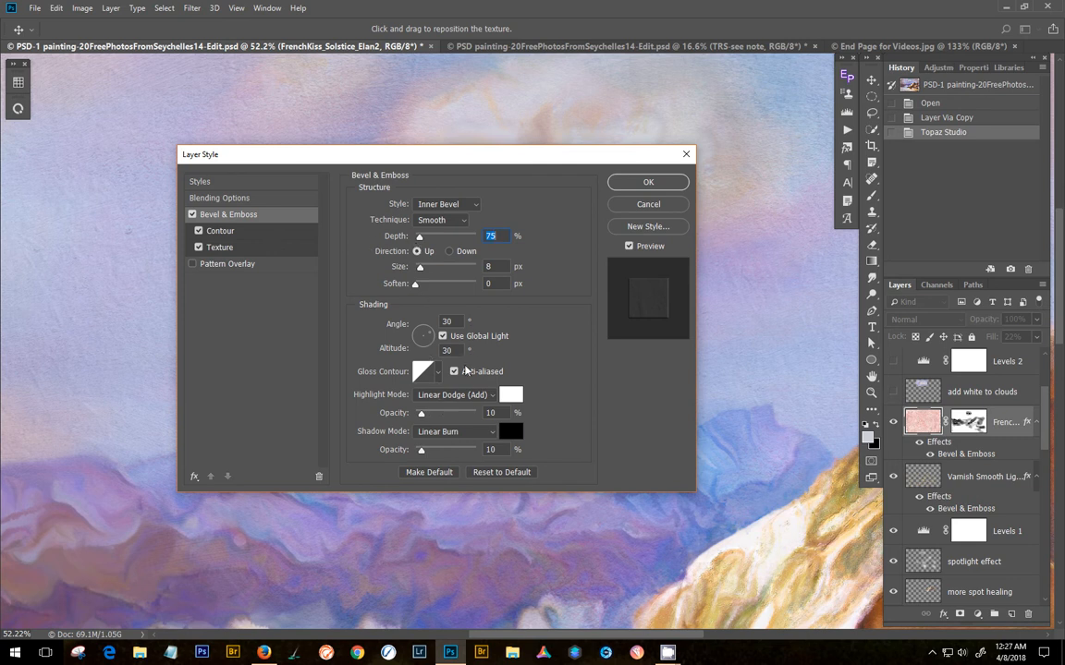
left_click(246, 233)
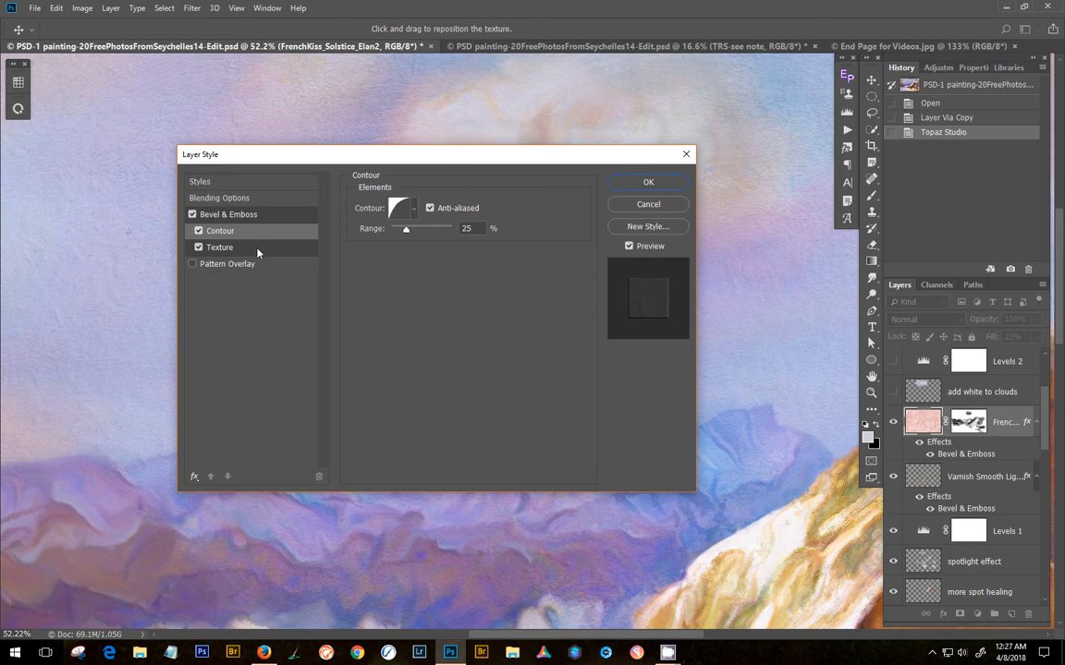
left_click(258, 250)
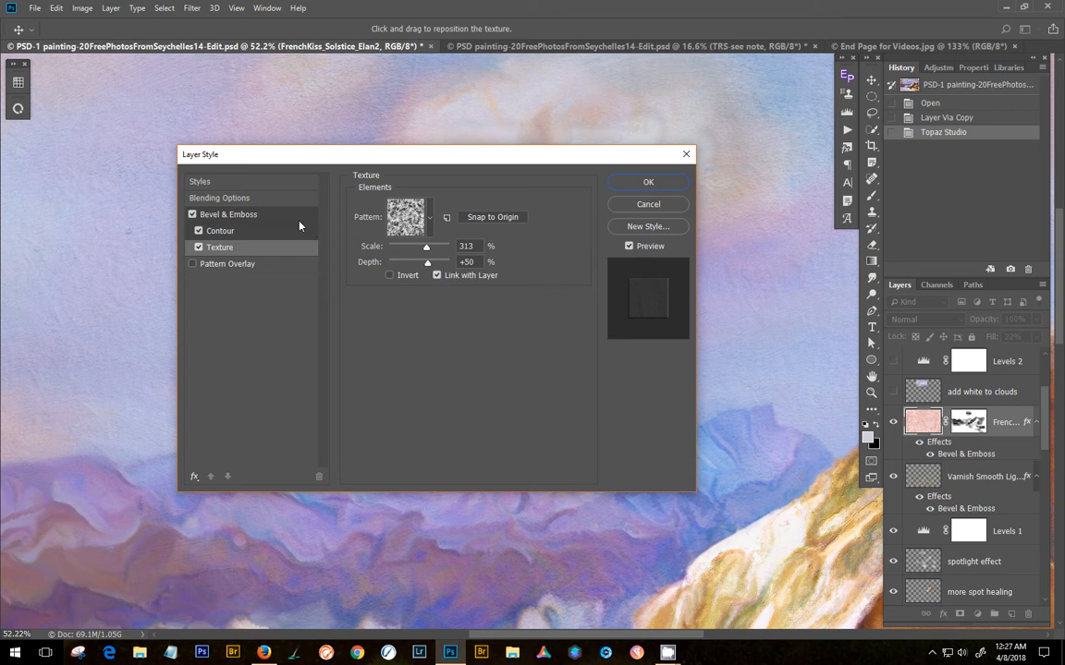
left_click(280, 202)
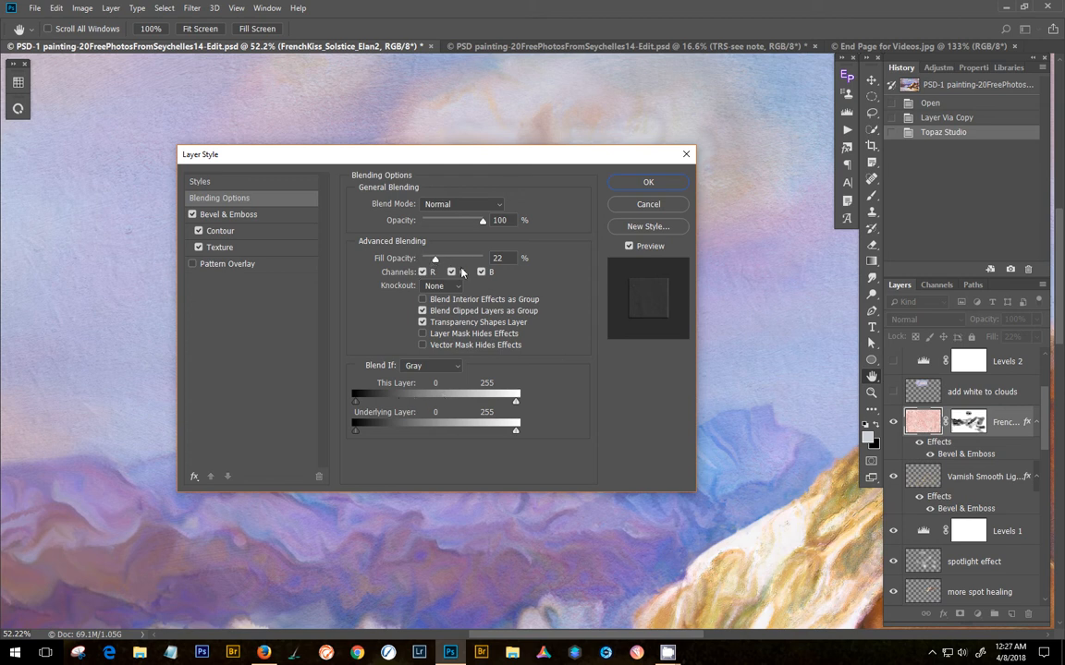
left_click(647, 183)
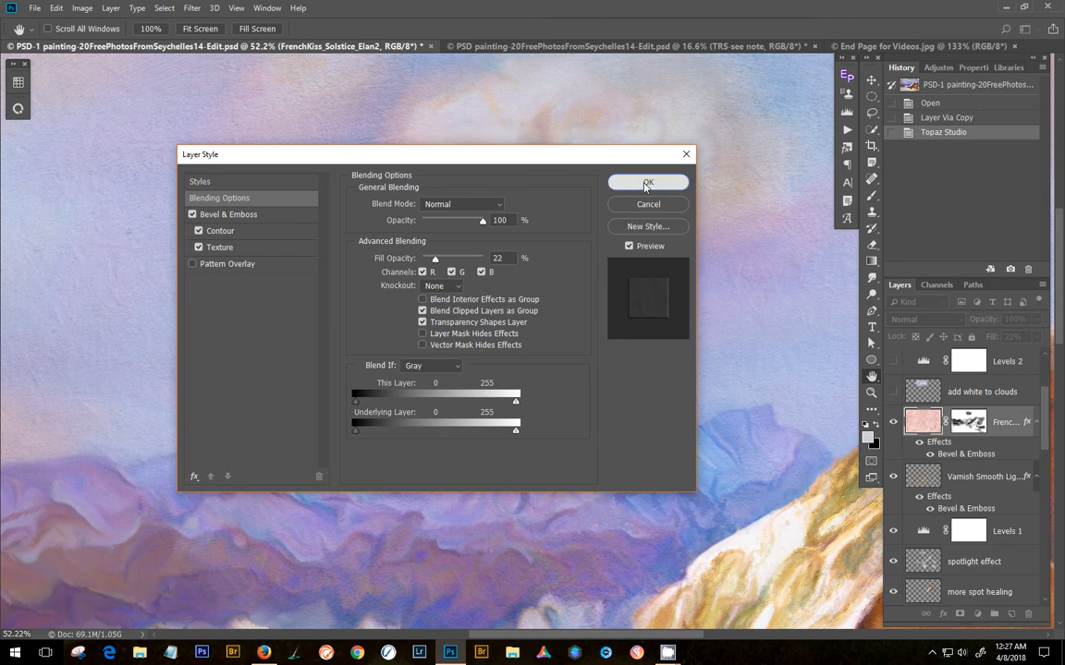
Step: Make the add white to clouds layer visible and bring the whole painting into view
scroll(964, 407, "up", 2)
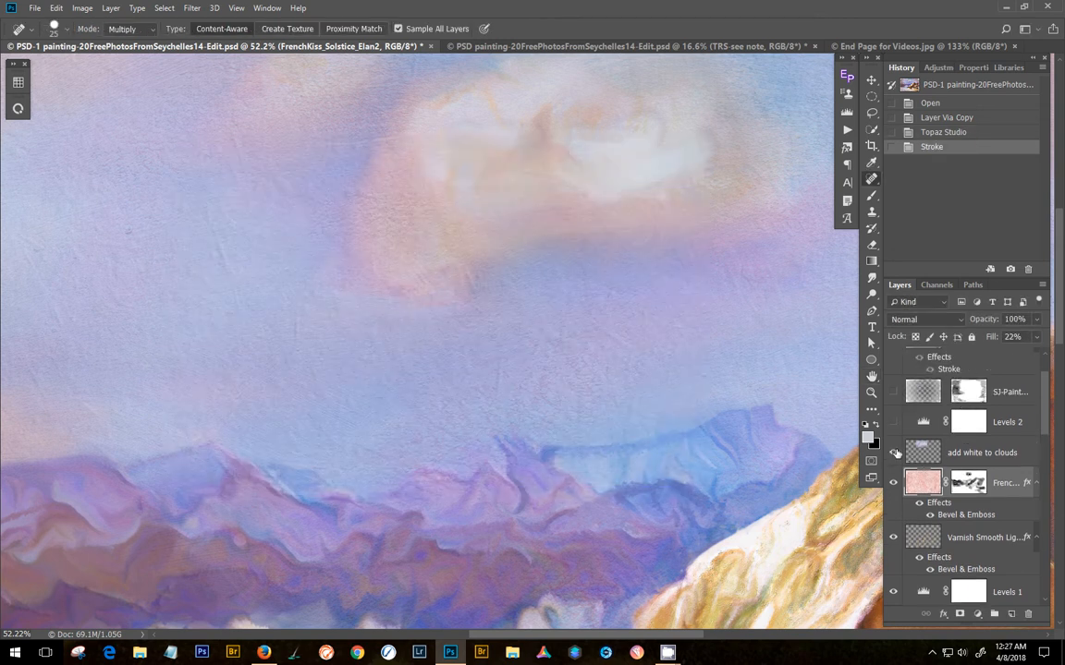
left_click(893, 453)
scroll(601, 398, "down", 3)
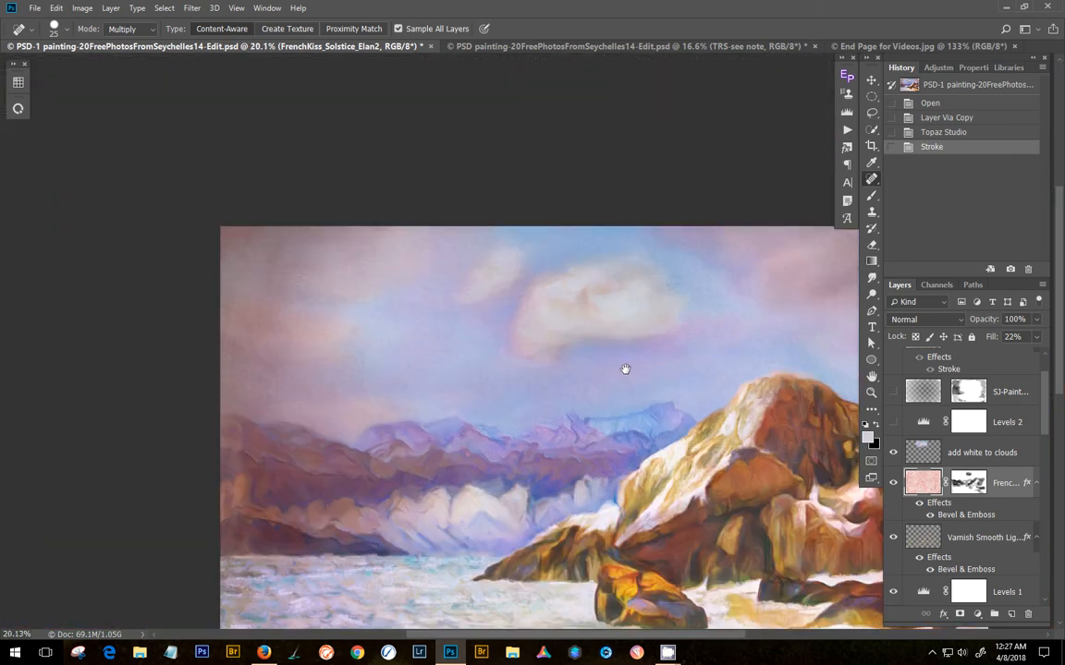
mouse_move(624, 371)
left_mouse_down()
mouse_move(545, 290)
mouse_move(446, 253)
left_mouse_up()
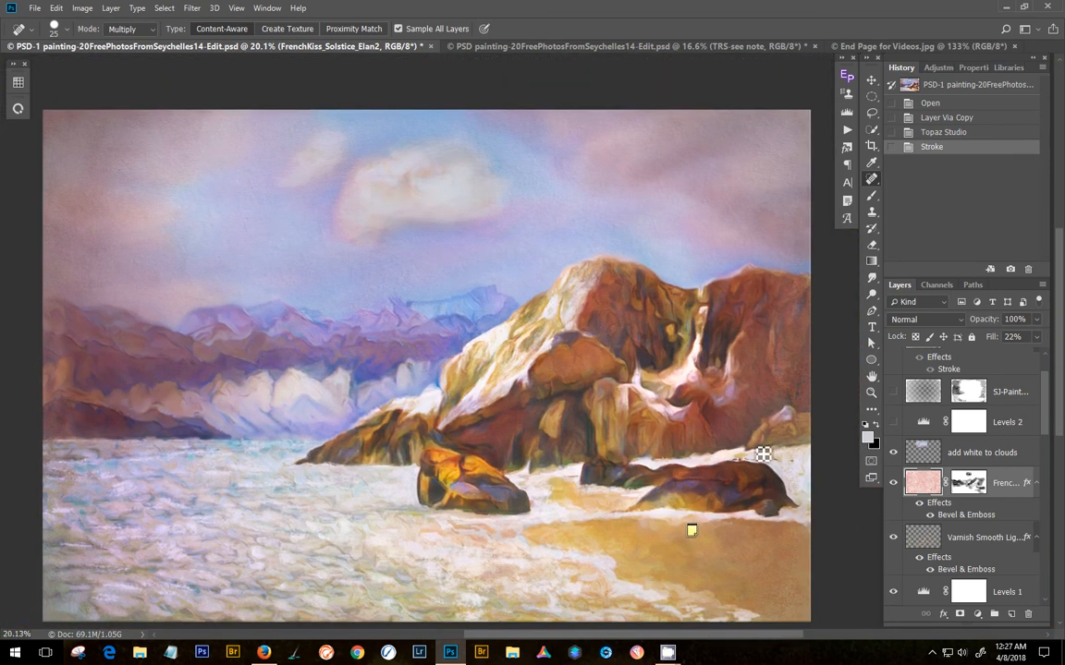
Step: Make Levels 2, the masked SJ-Paint layer and Layer 2 visible, comparing the painting with and without the SJ-Paint edge
left_click(893, 422)
left_click(893, 392)
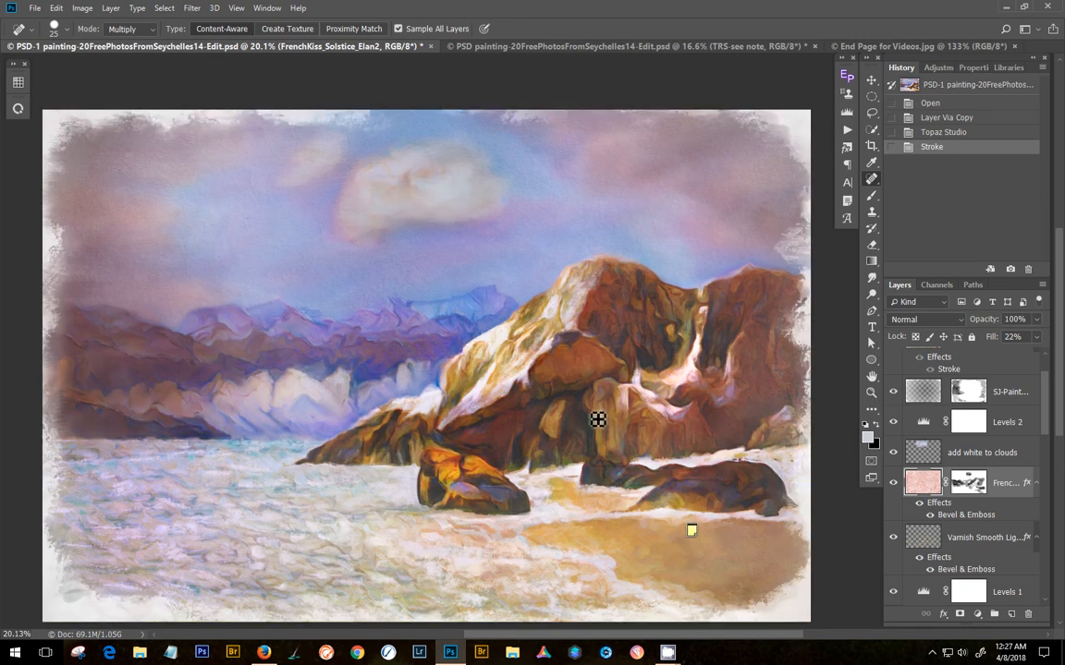
left_click(893, 391)
left_click(893, 392)
scroll(899, 395, "up", 2)
left_click(893, 394)
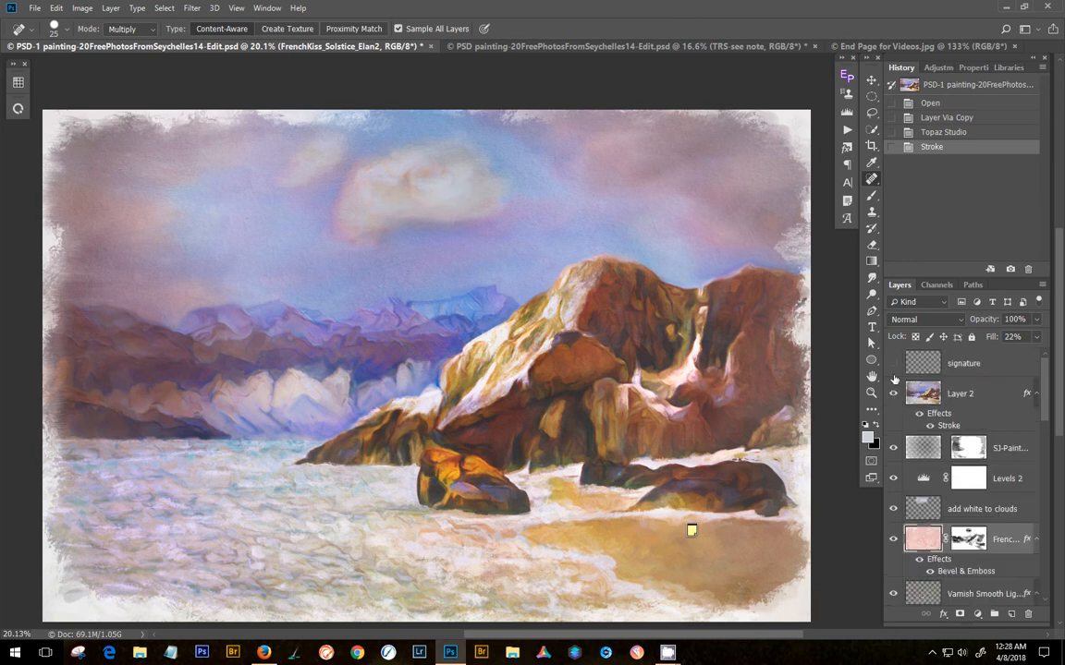
scroll(671, 426, "down", 1)
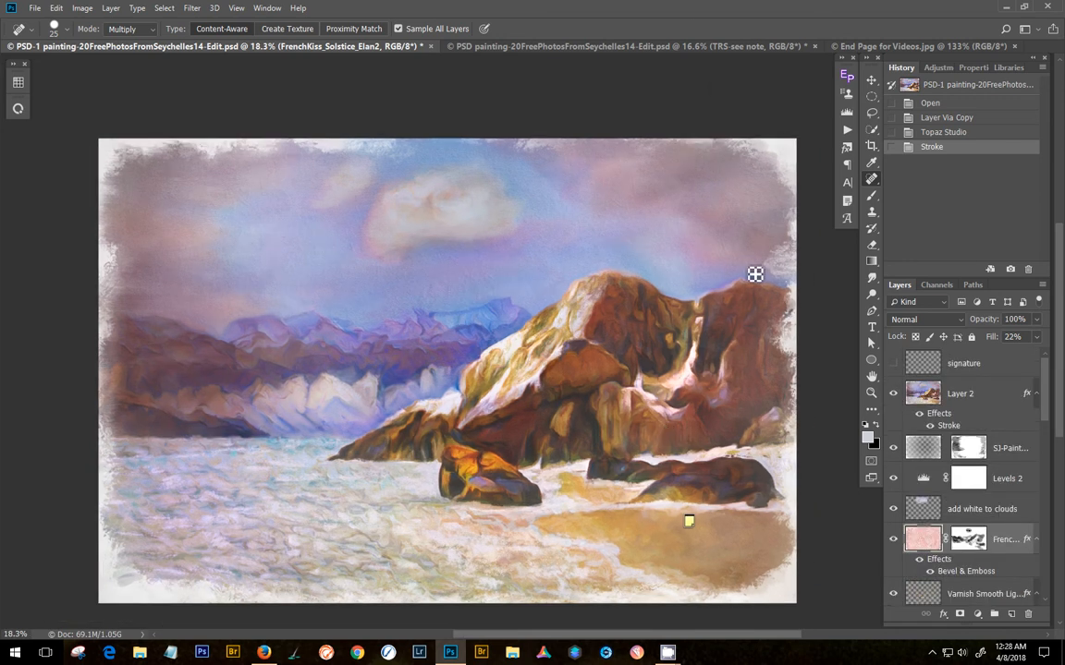
Step: Switch to the PSD painting-20FreePhotosFromSeychelles14-Edit.psd document and hide Layer 3 with the Stroke effect
left_click(593, 54)
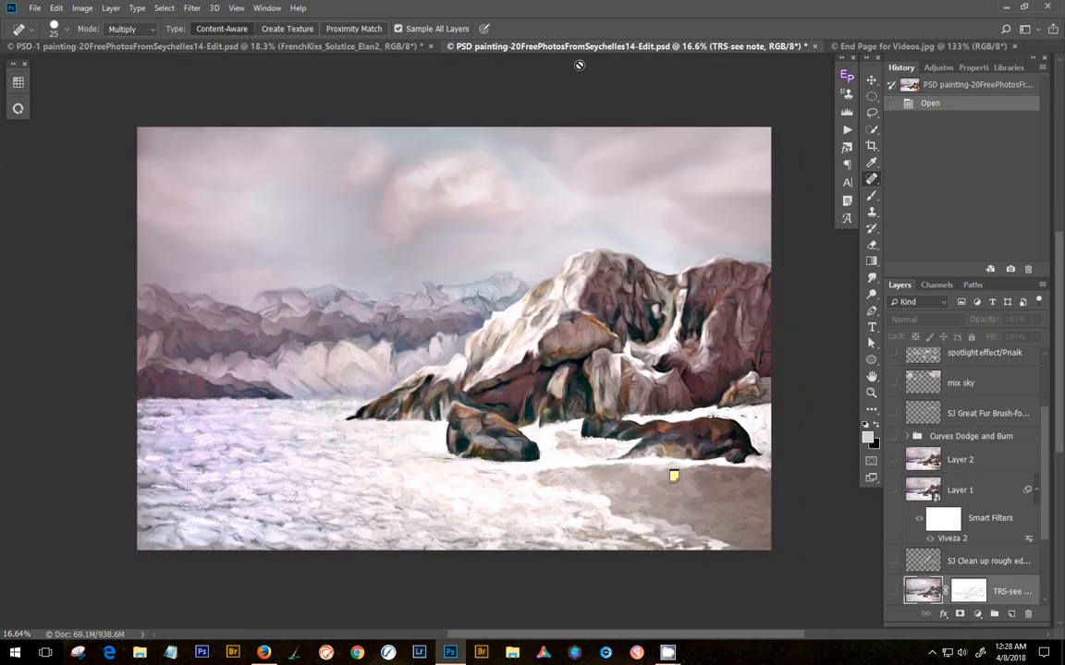
scroll(481, 404, "up", 2)
scroll(924, 513, "down", 3)
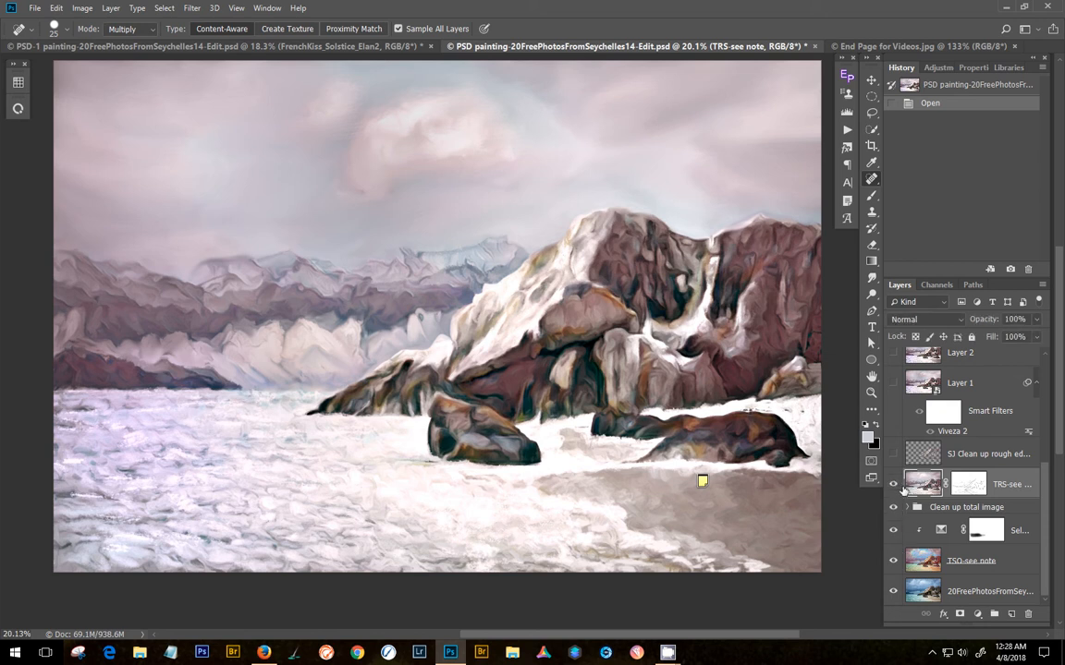
scroll(940, 440, "up", 3)
scroll(940, 440, "up", 2)
left_click(892, 393)
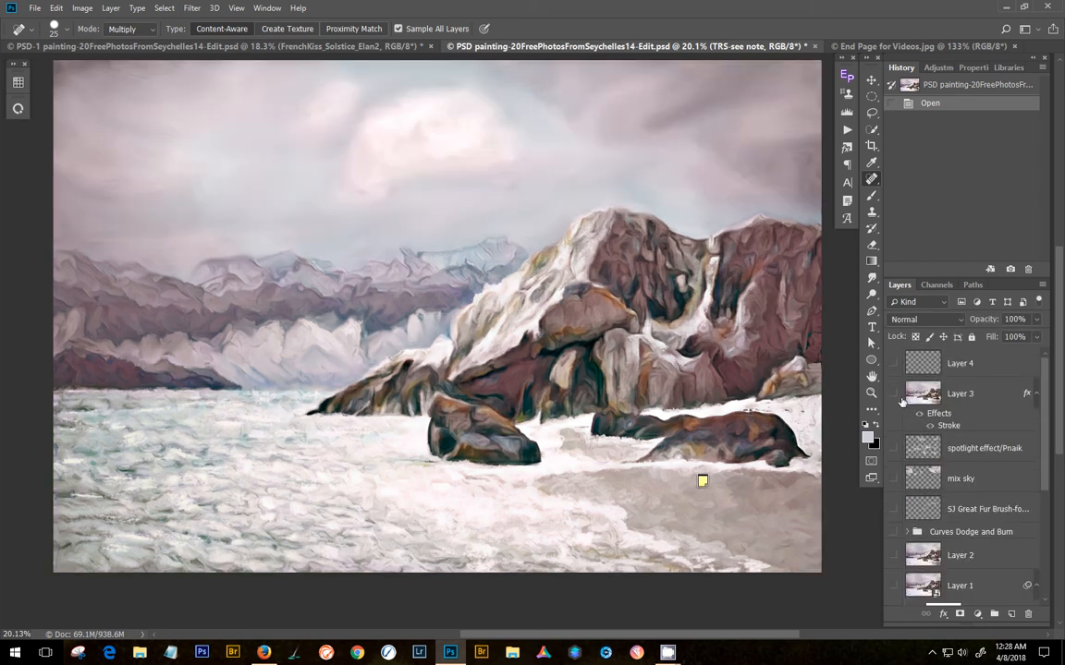
Step: Compare the icy painting with and without the TRS-see note layer and inspect the resulting color effect
scroll(971, 491, "down", 2)
scroll(970, 492, "down", 2)
scroll(896, 547, "down", 1)
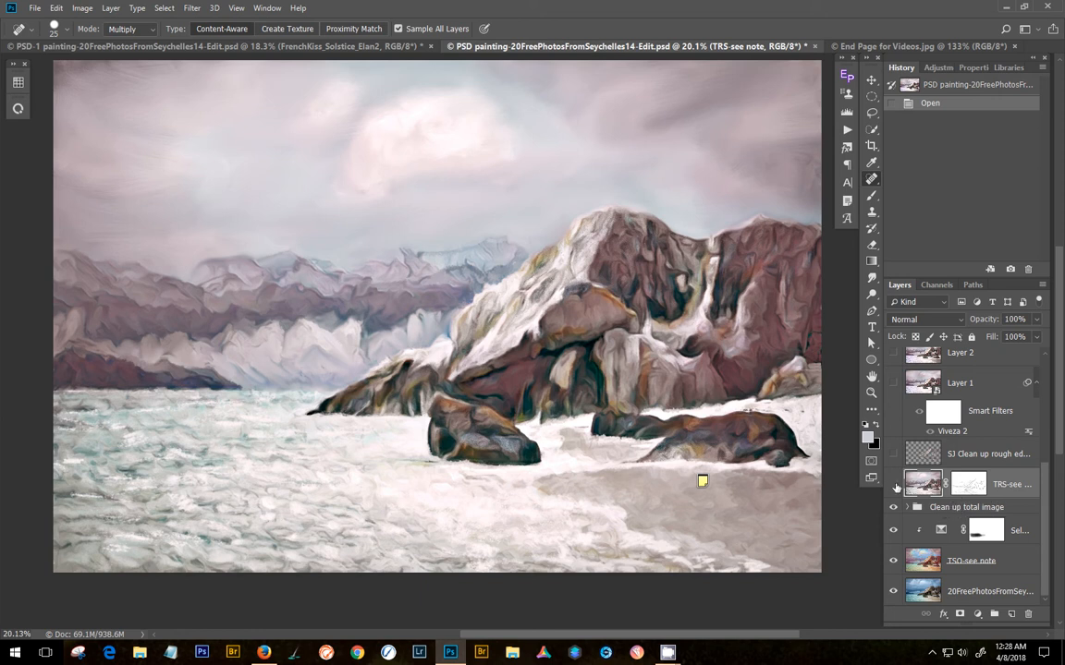
left_click(895, 487)
left_click(896, 487)
scroll(630, 423, "up", 2)
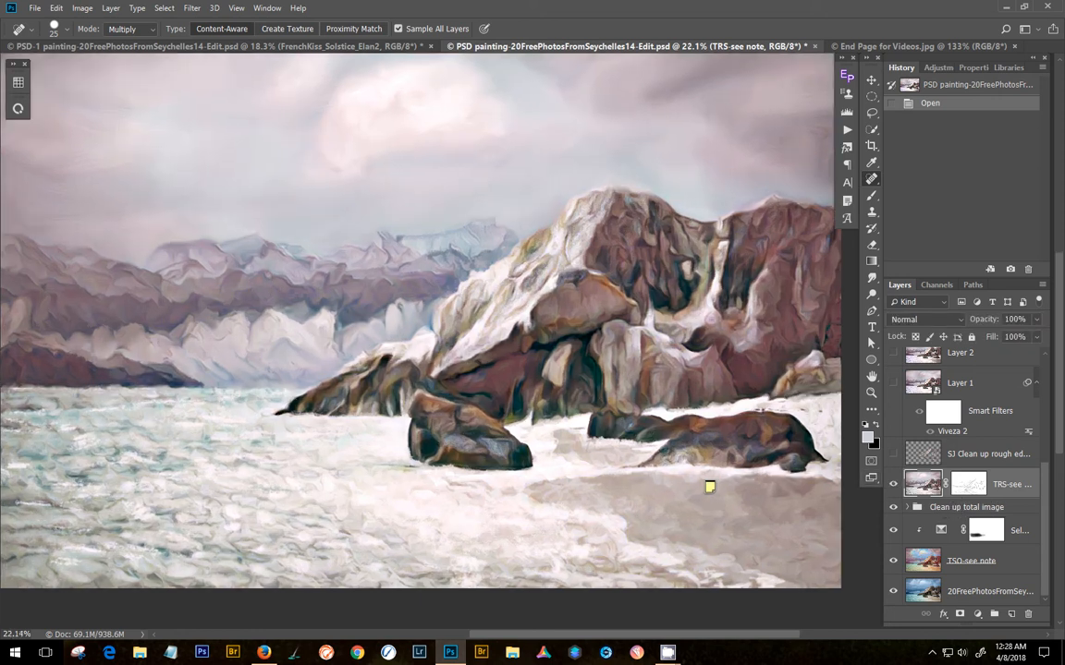
scroll(630, 423, "down", 2)
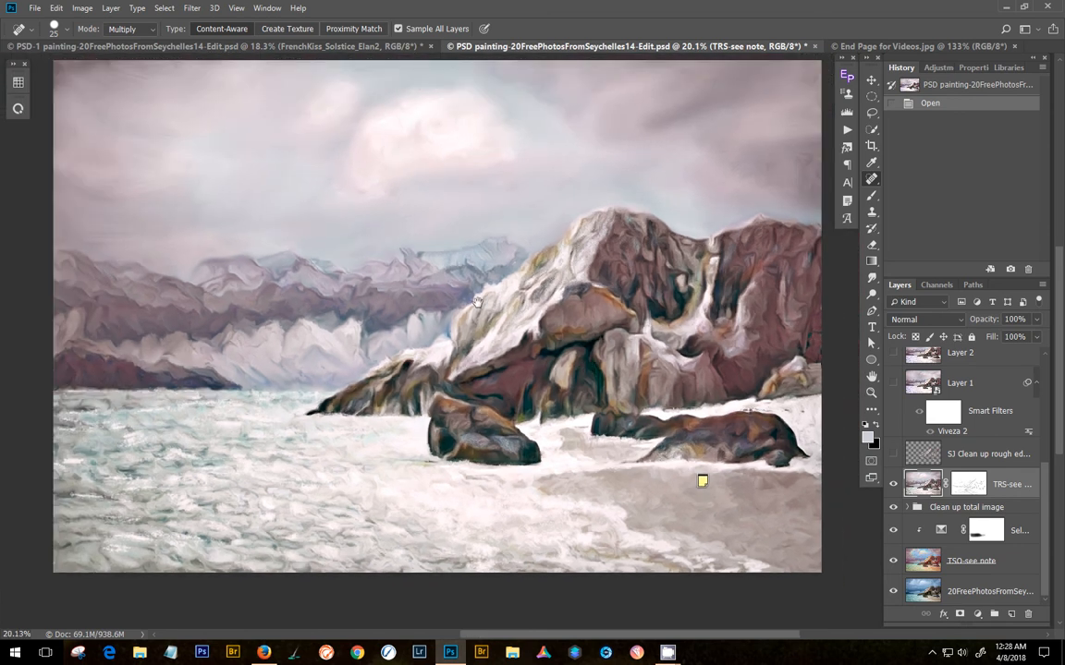
mouse_move(565, 311)
left_mouse_down()
mouse_move(577, 355)
mouse_move(579, 330)
left_mouse_up()
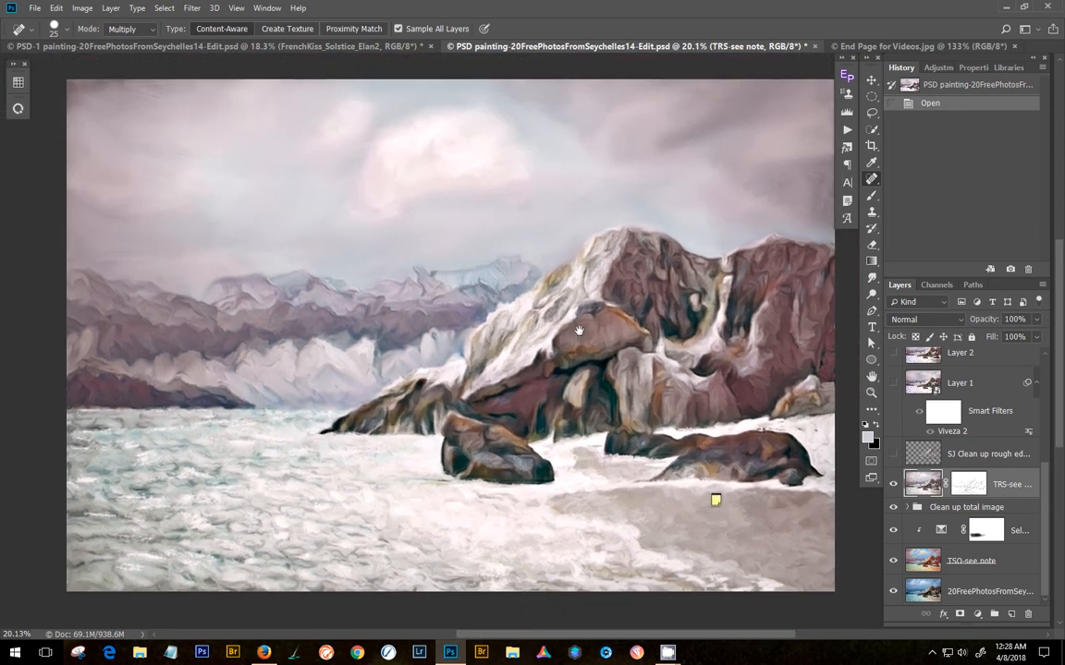
Step: Open the note pinned on the beach, read the Topaz Studio and clean-up settings to the end, and close it
double_click(716, 501)
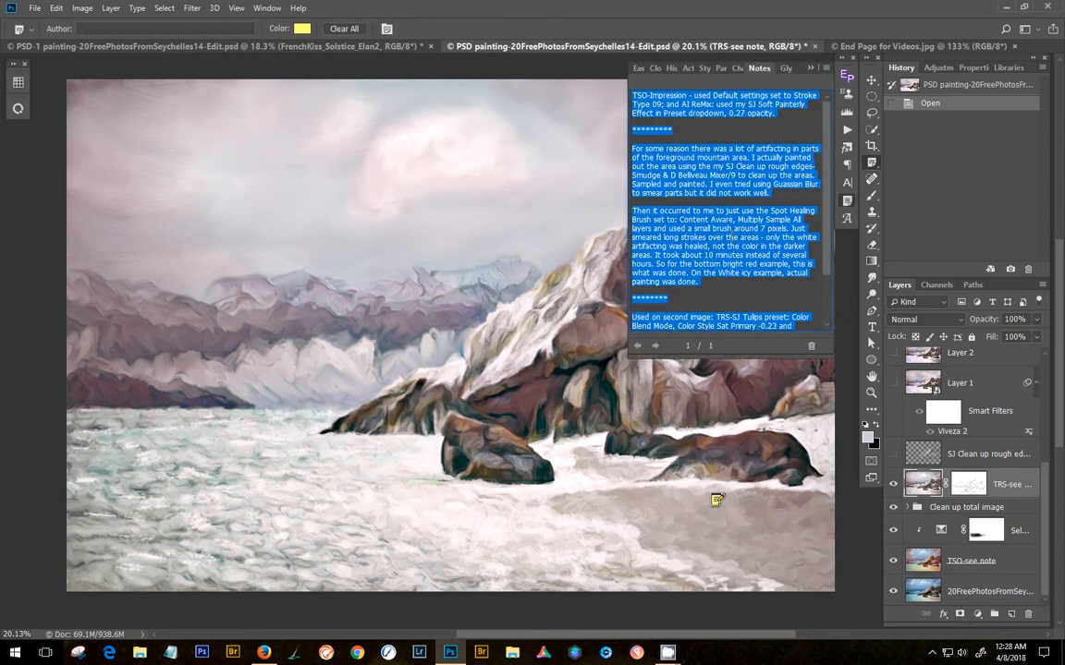
left_click(733, 232)
scroll(723, 211, "down", 3)
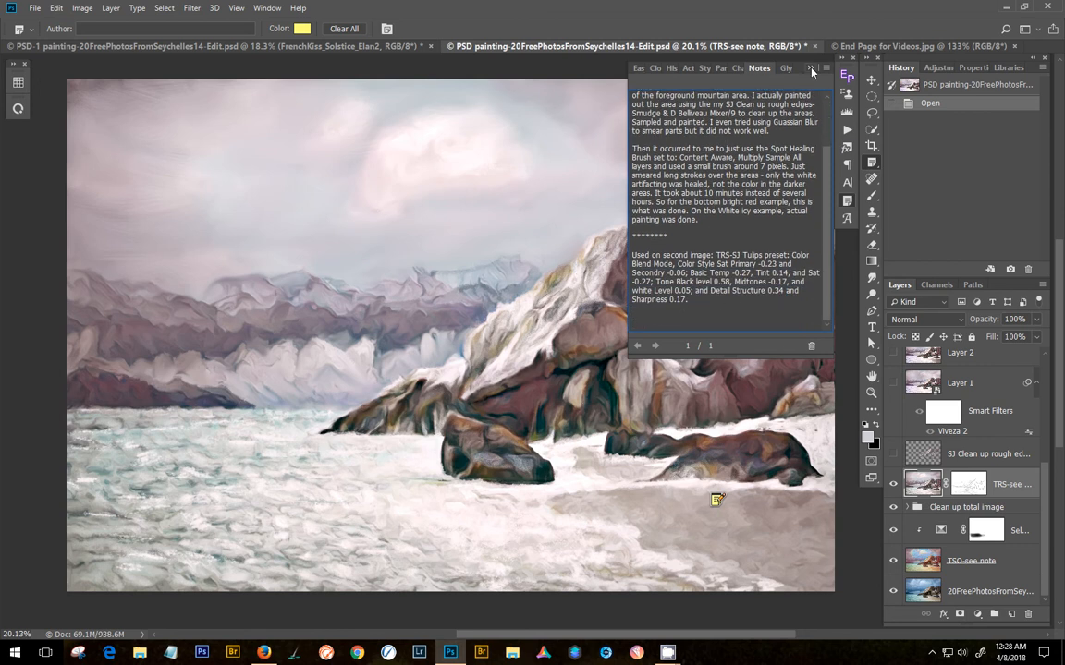
left_click(811, 69)
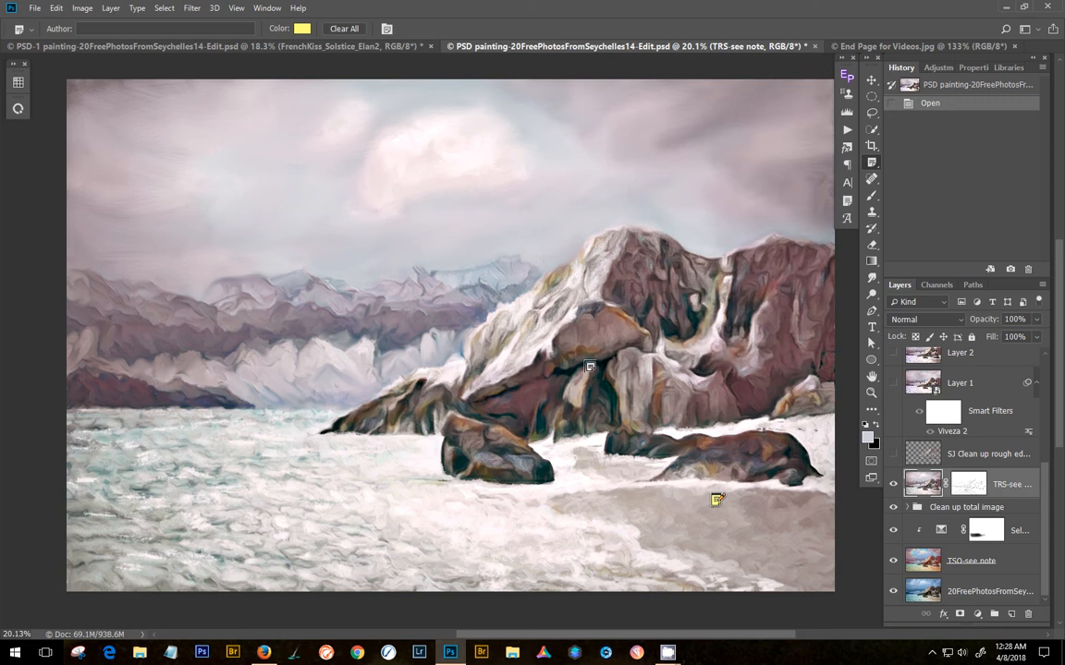
Step: Activate the Brush tool and make the SJ Clean up rough edges layer and the Viveza 2 Layer 1 visible
key("b")
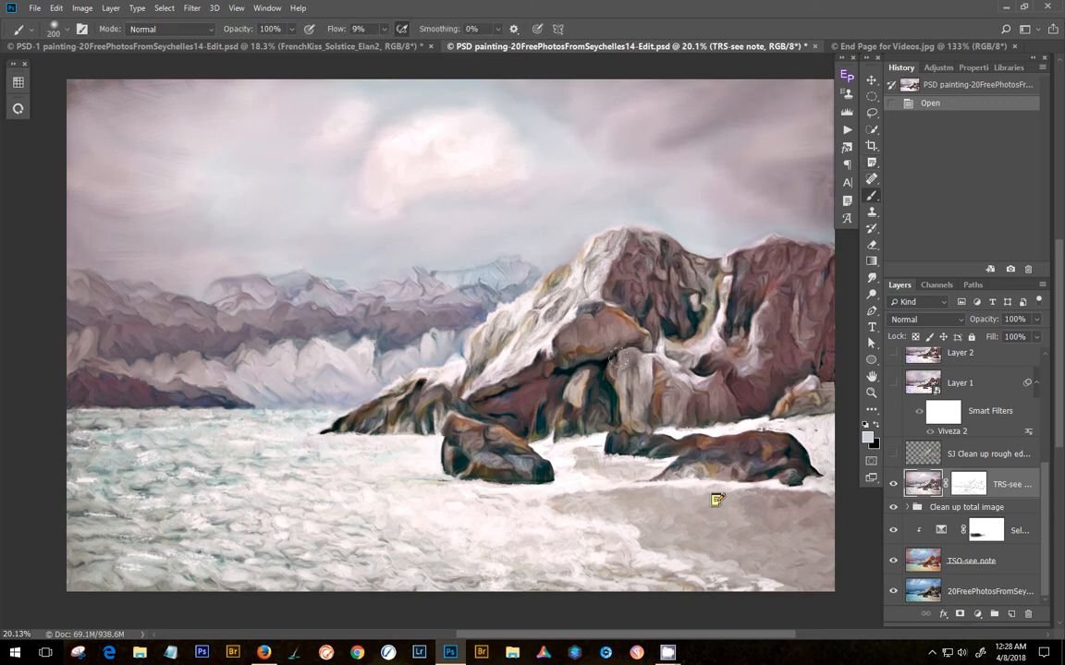
left_click(894, 455)
left_click(893, 387)
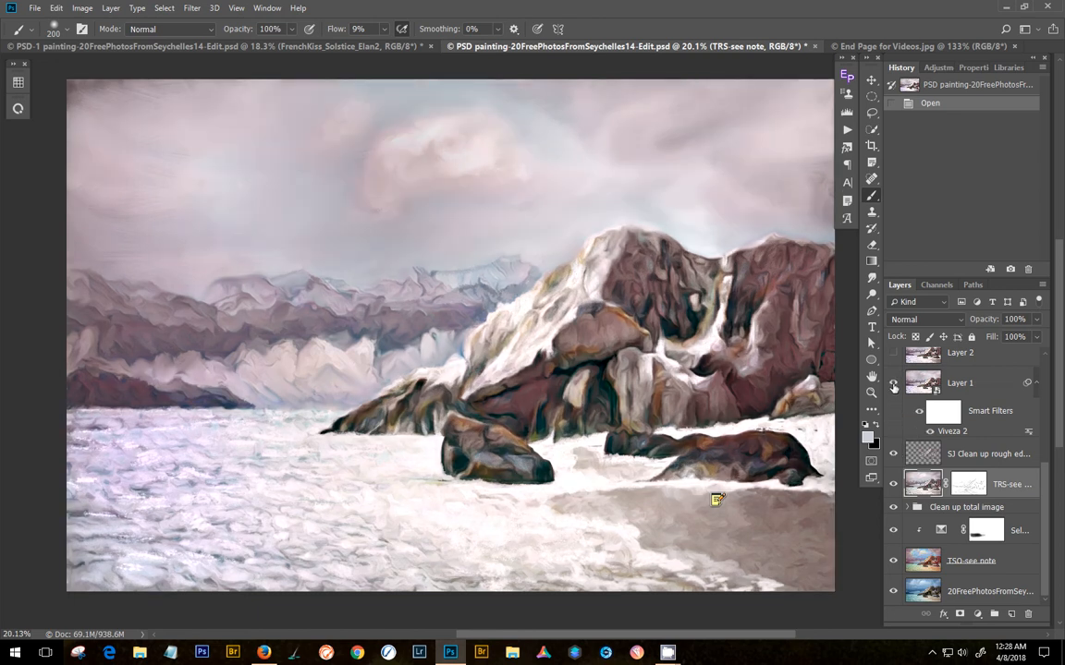
Step: Make Layer 2, the Curves Dodge and Burn group and the SJ Great Fur Brush layer visible
scroll(907, 413, "up", 4)
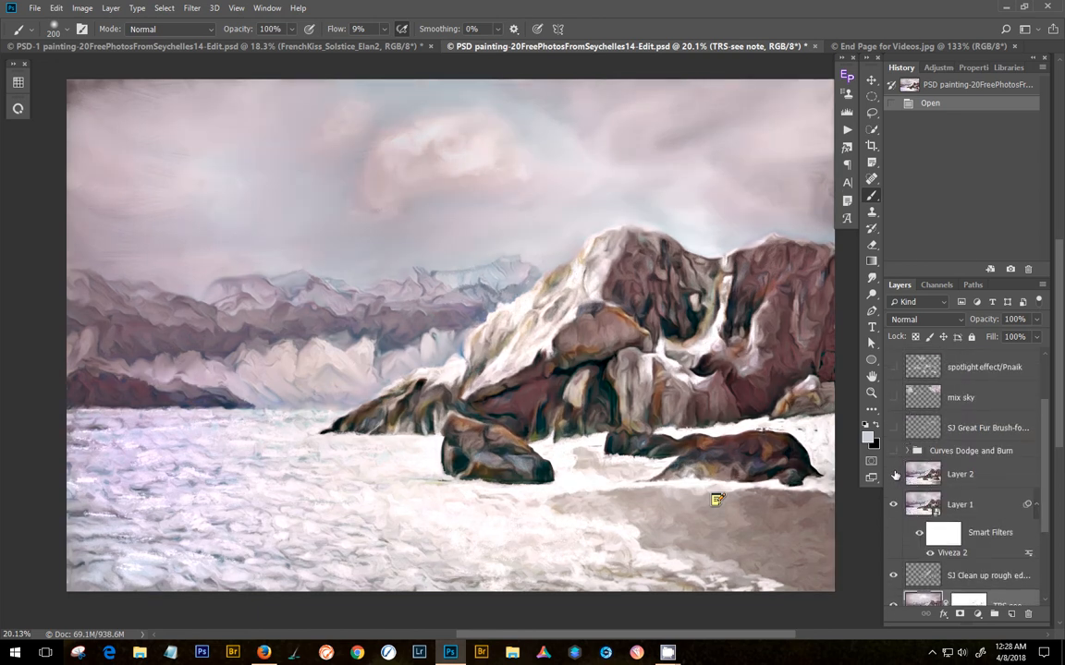
left_click(895, 462)
left_click(893, 450)
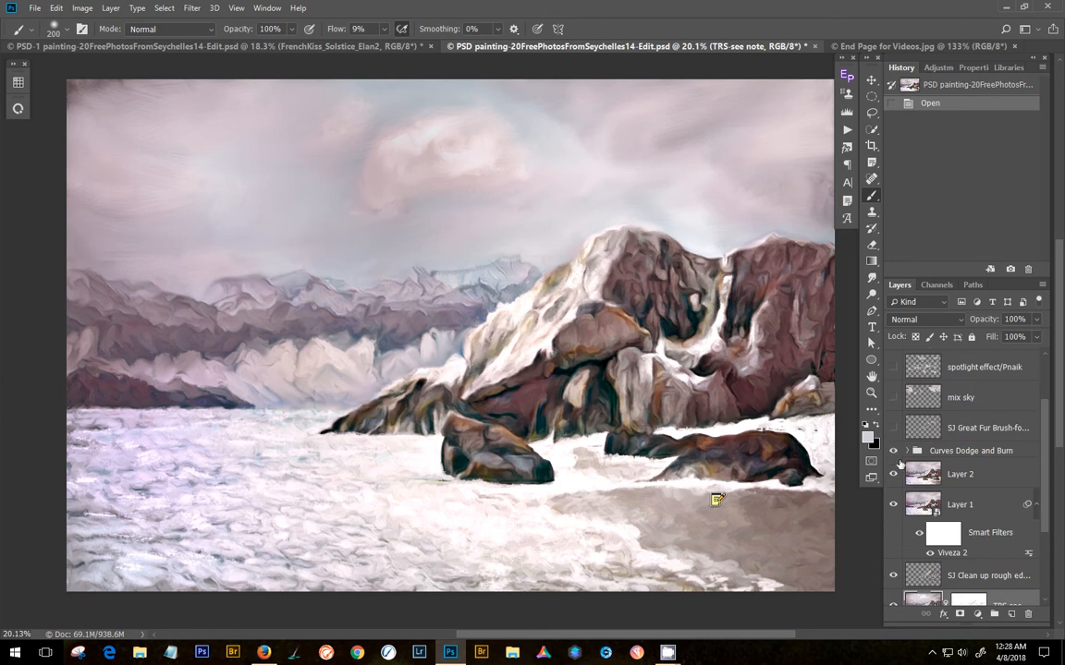
scroll(896, 471, "up", 2)
left_click(894, 490)
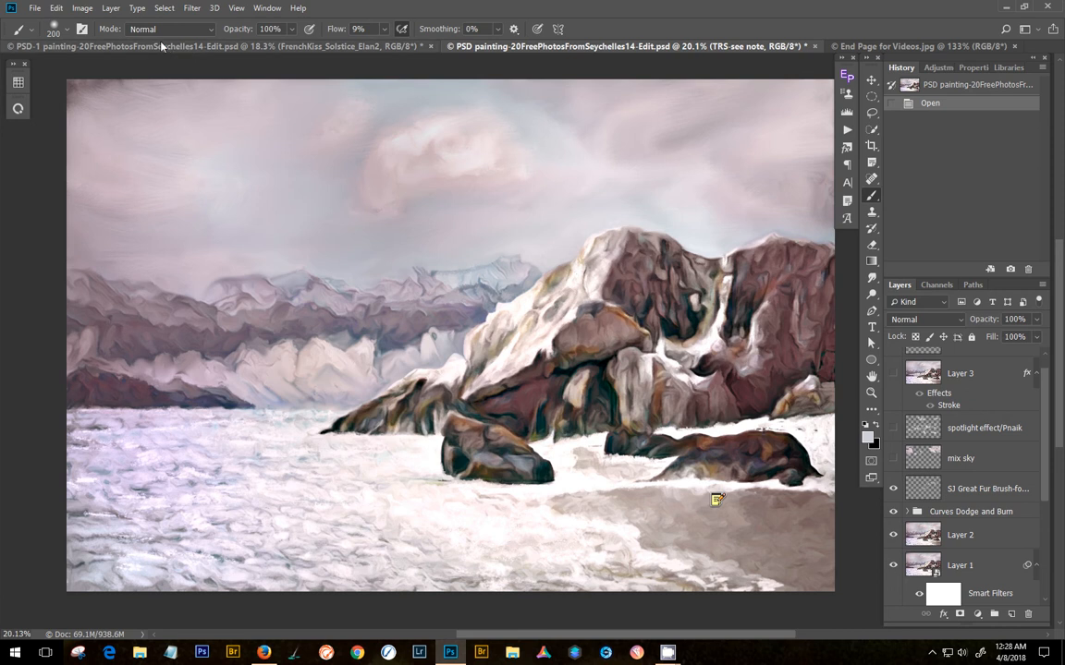
Step: Open the brush presets and look through the SJ GO TO Brushes and SJ SPECIFIC BRUSHES groups
left_click(82, 29)
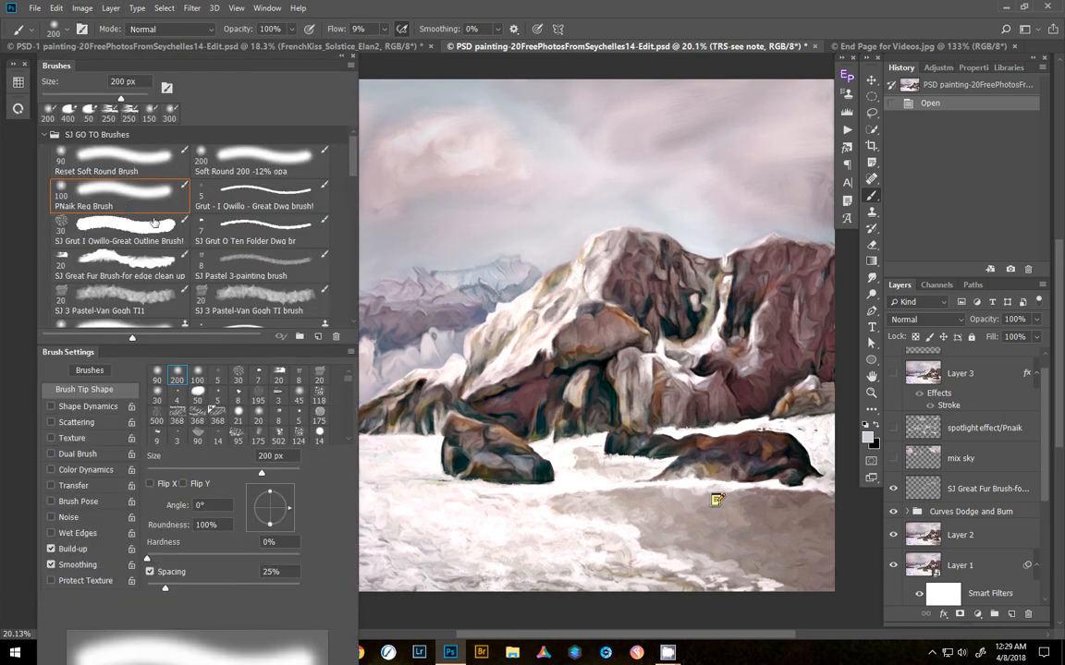
scroll(234, 260, "down", 1)
scroll(234, 260, "up", 1)
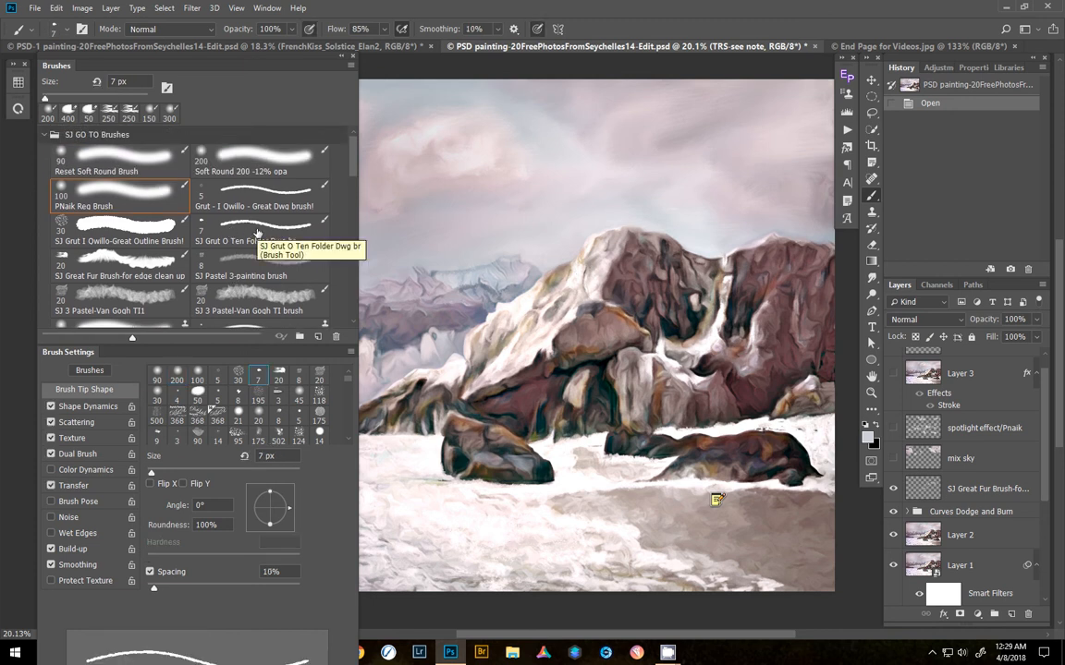
scroll(342, 200, "down", 4)
scroll(341, 201, "down", 5)
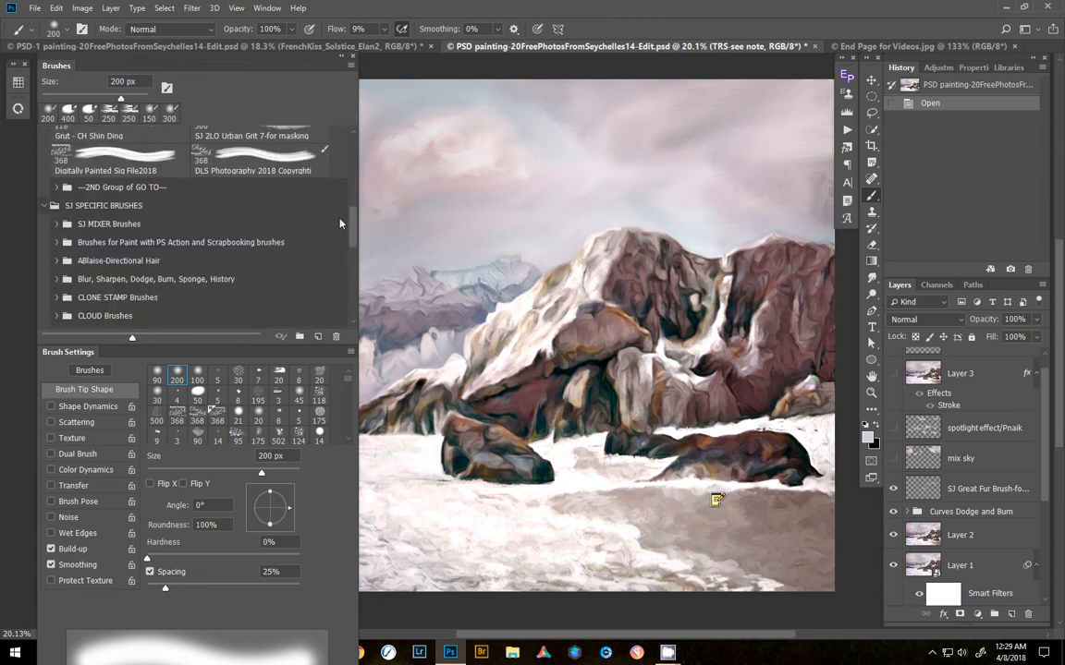
scroll(339, 224, "up", 1)
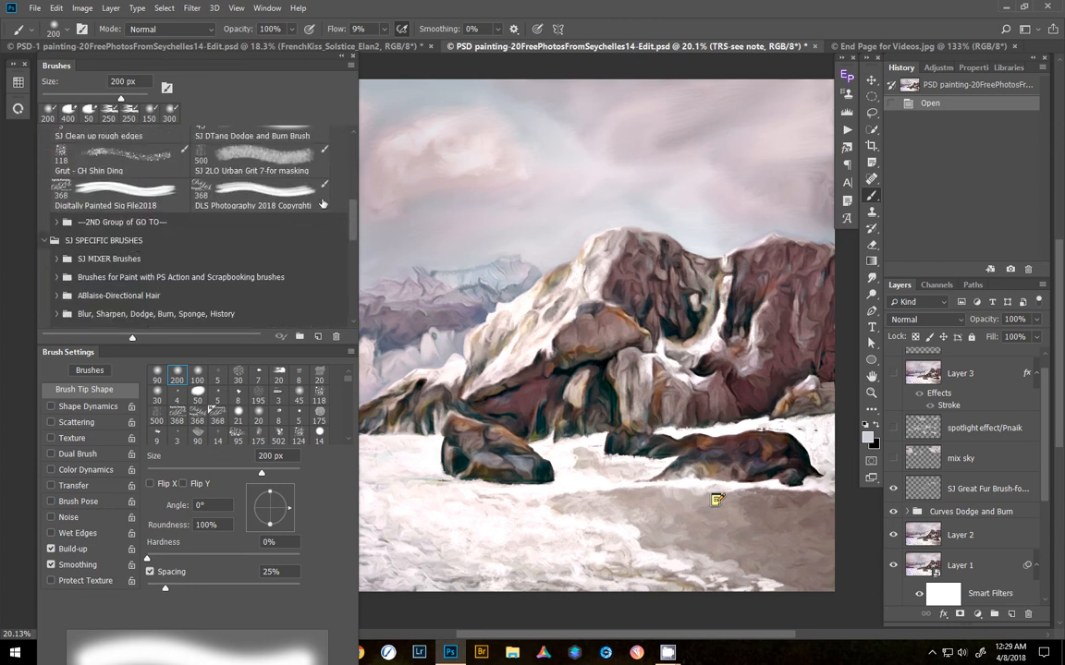
scroll(351, 209, "down", 4)
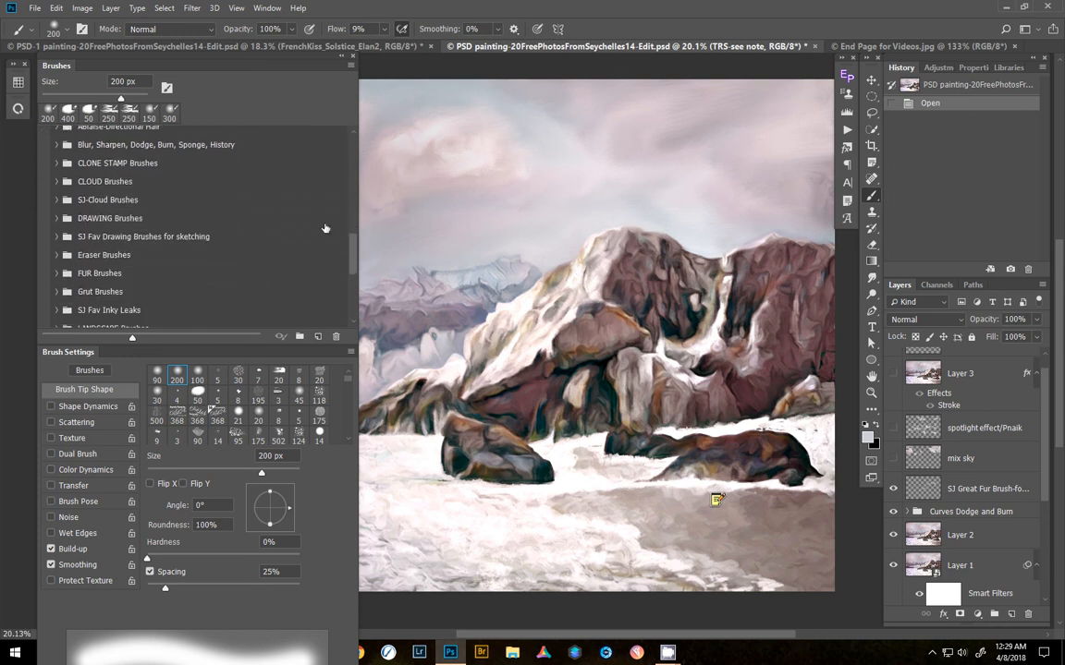
Step: Expand the CLOUD Brushes group, examine its presets, and collapse it again
left_click(120, 182)
left_click(58, 183)
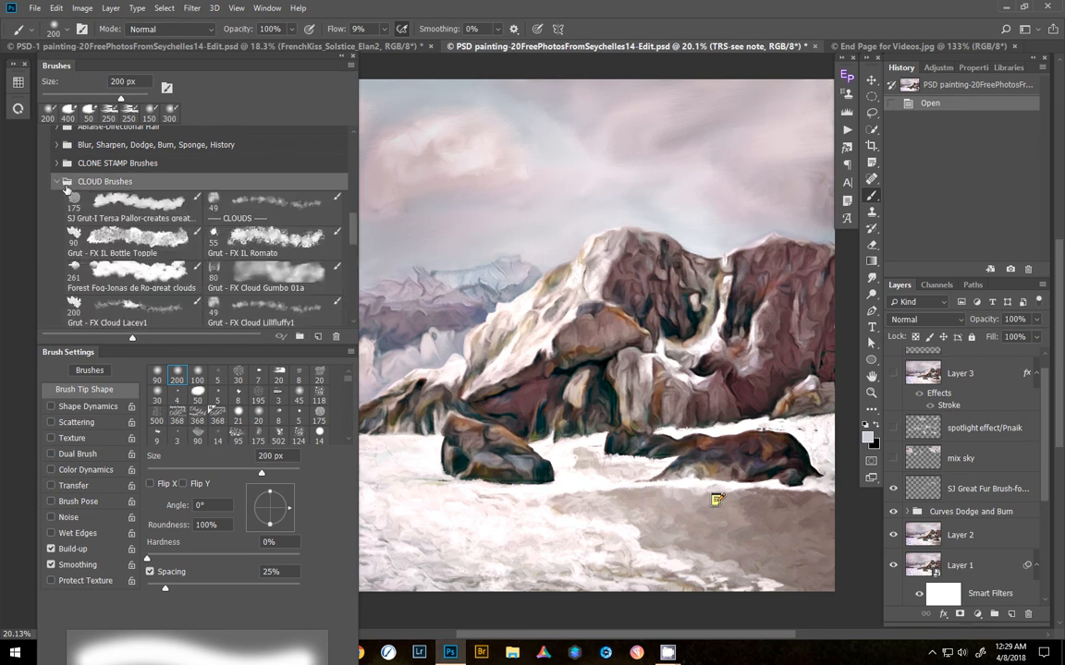
scroll(173, 264, "down", 3)
scroll(173, 264, "up", 4)
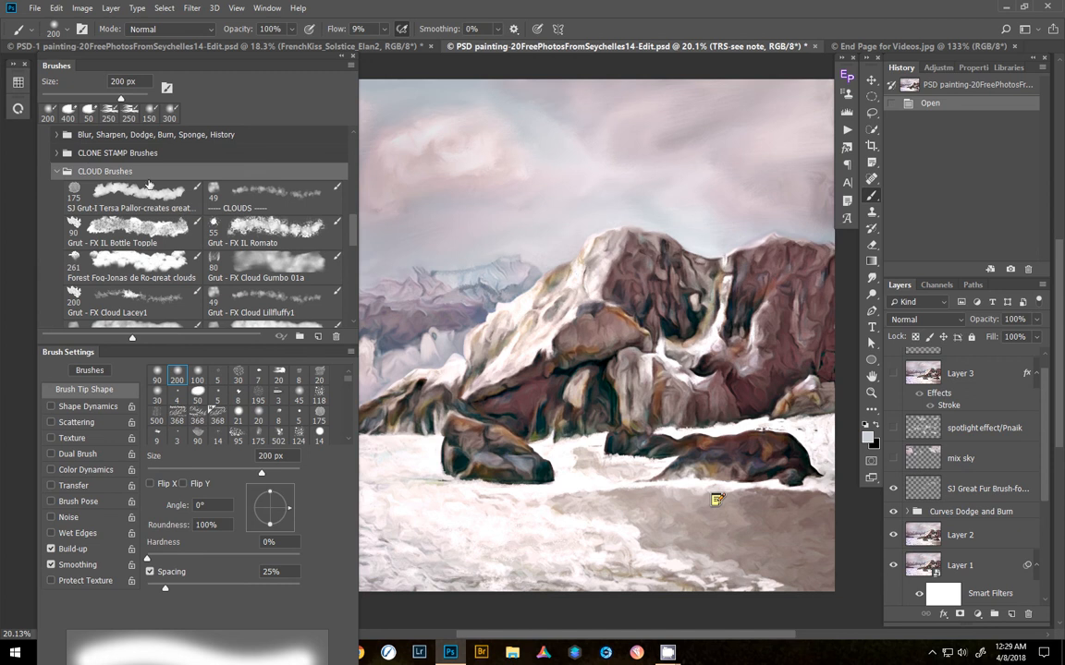
left_click(57, 173)
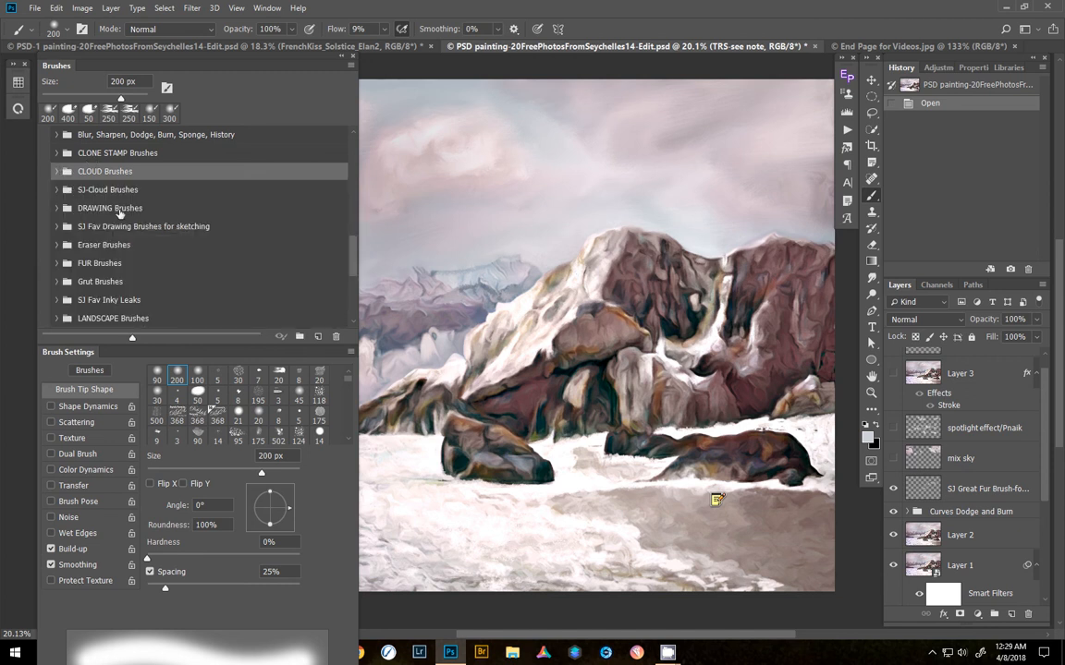
Step: Look through the presets in the LANDSCAPE Brushes group, collapse it, and close the brush panels
scroll(124, 228, "down", 3)
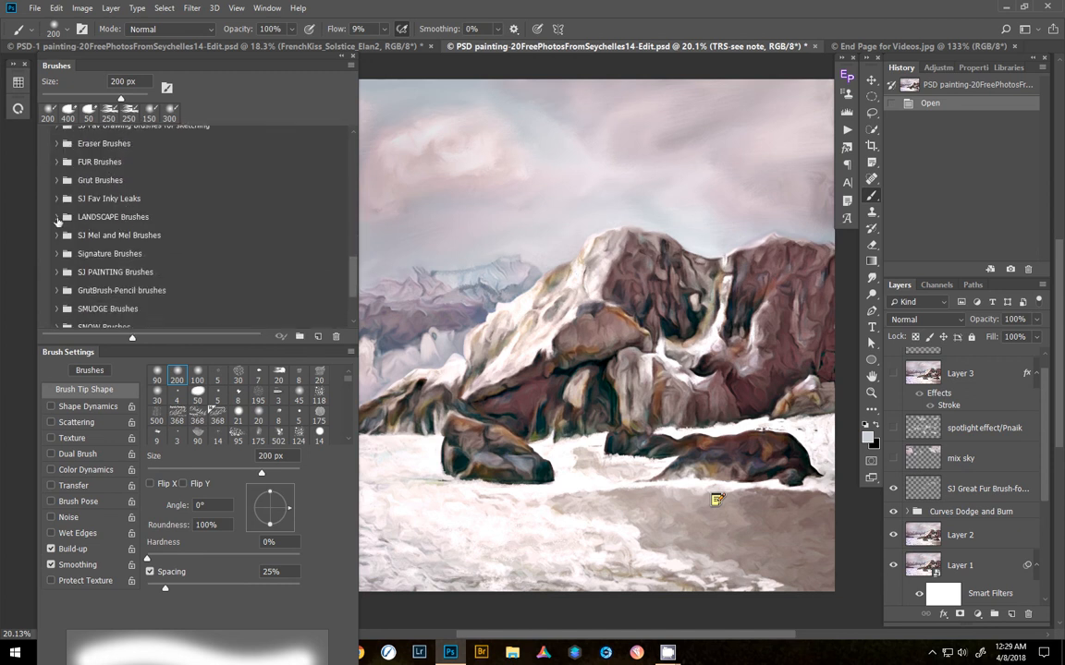
left_click(58, 218)
scroll(189, 265, "down", 3)
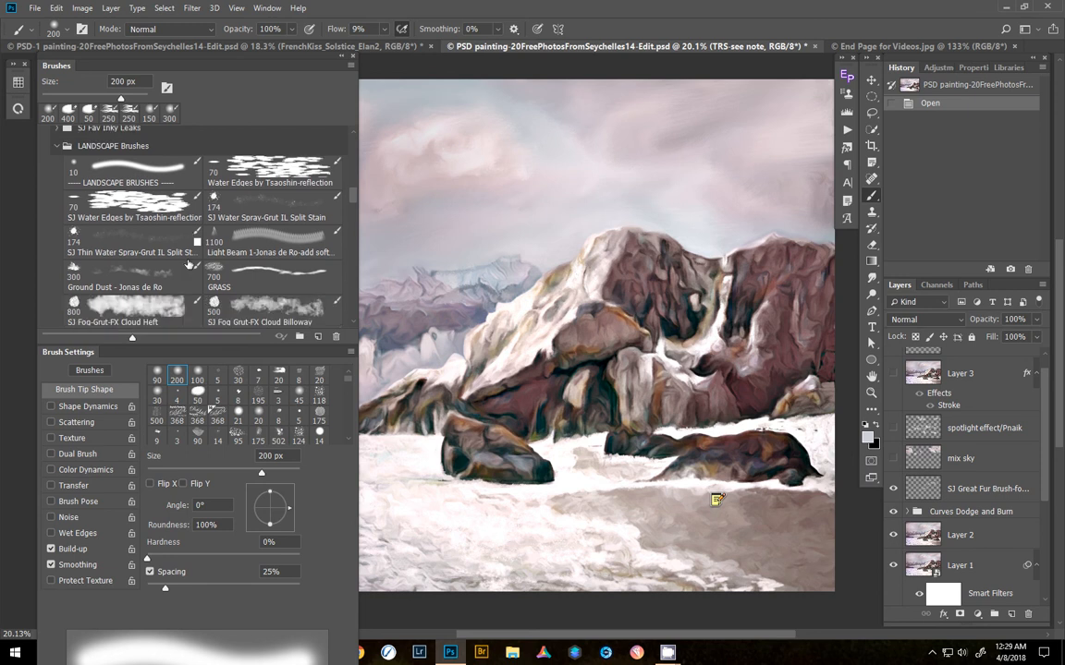
scroll(189, 266, "down", 10)
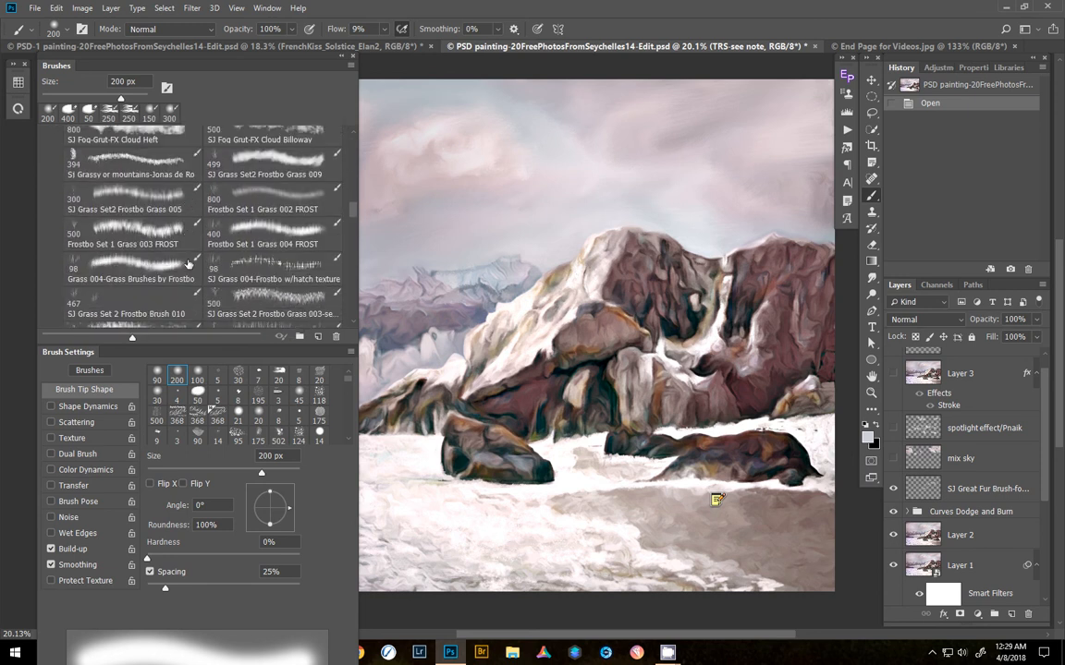
scroll(188, 265, "down", 6)
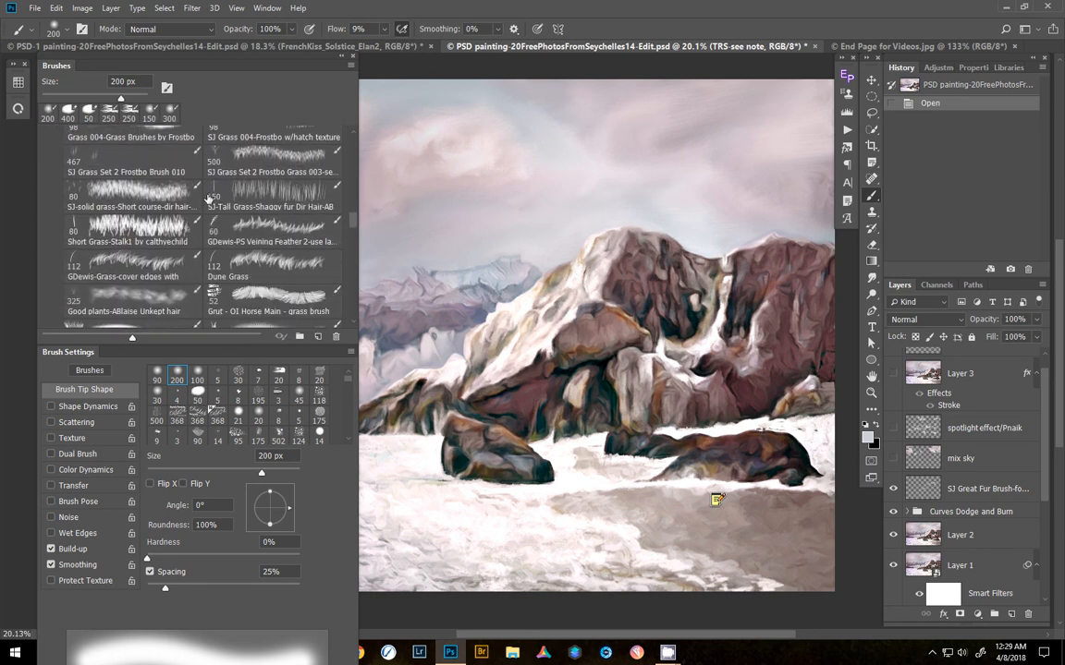
scroll(209, 196, "up", 10)
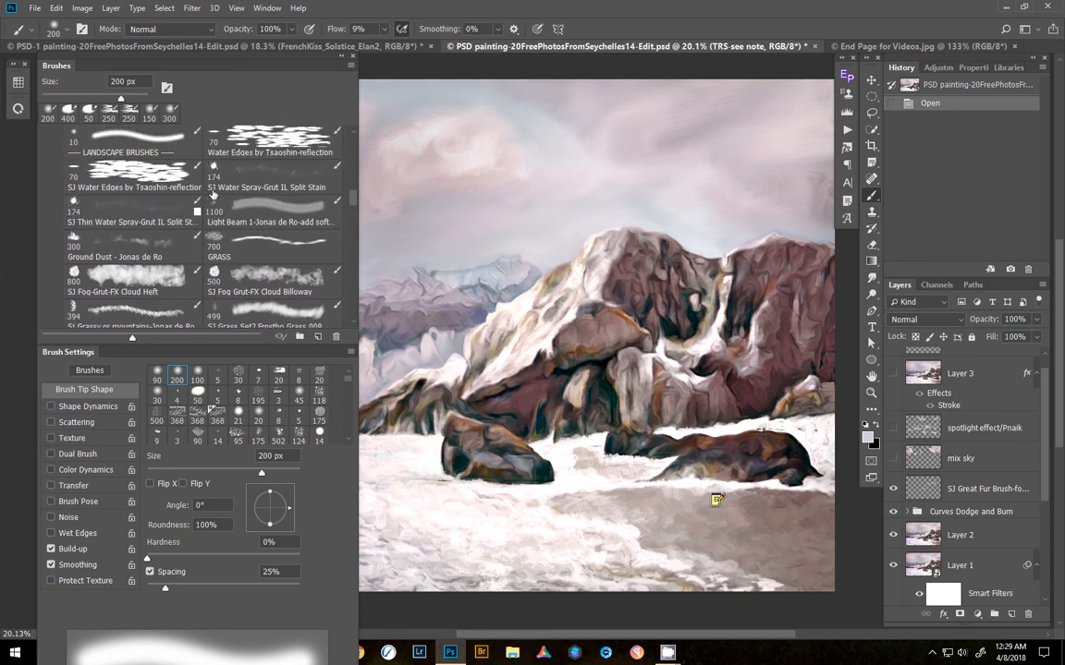
scroll(213, 194, "up", 8)
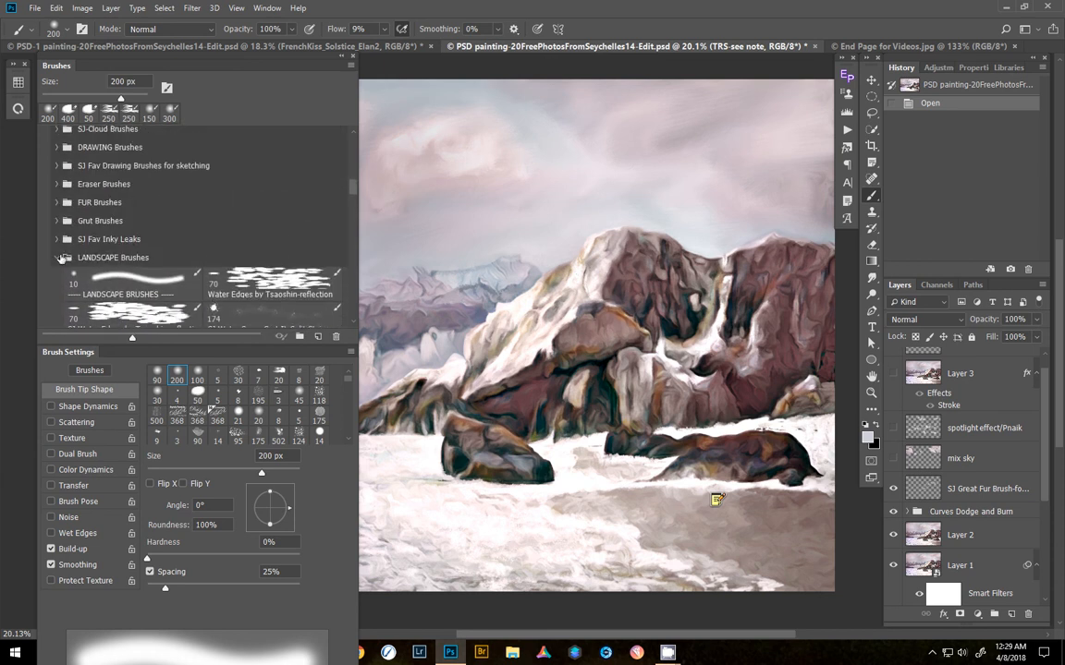
left_click(61, 257)
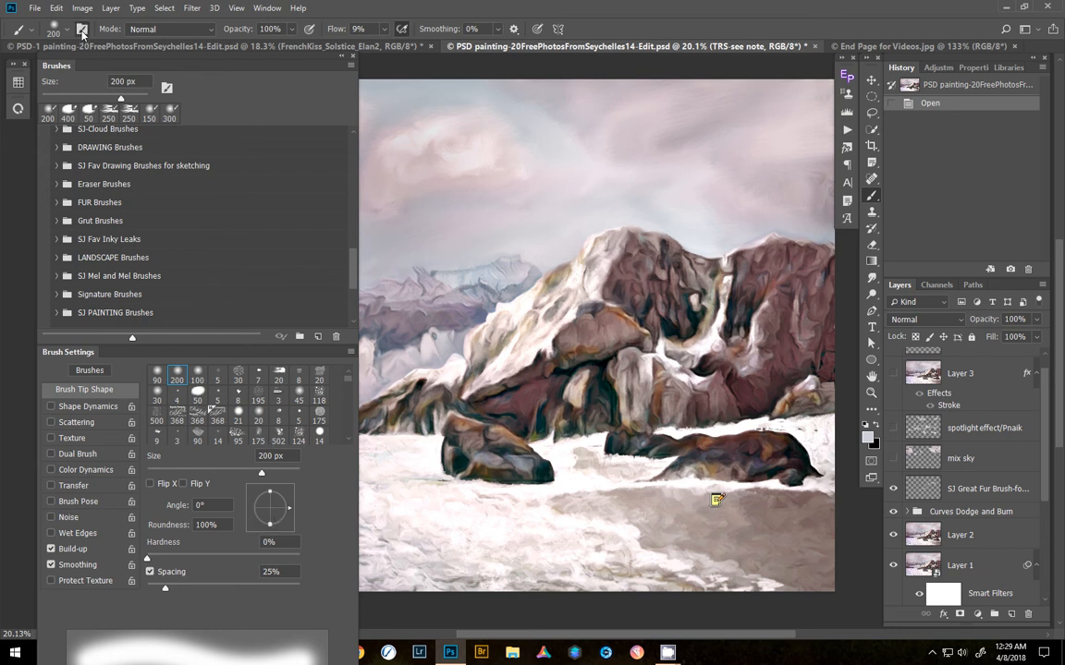
left_click(81, 29)
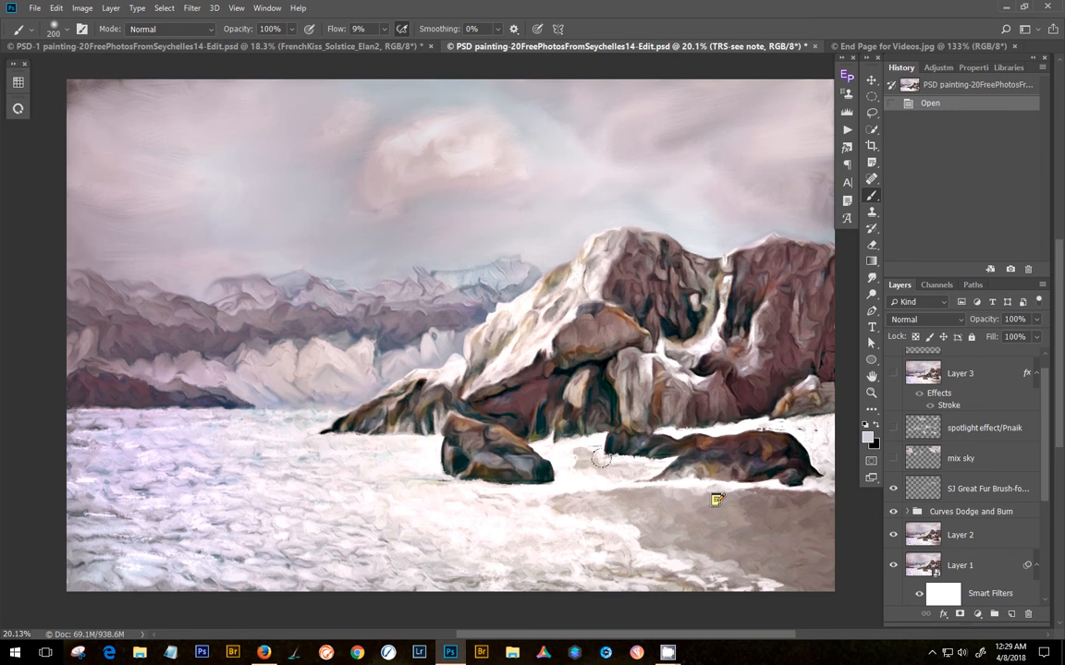
Step: Make the mix sky, spotlight effect/Pnaik, Layer 3 and Layer 4 layers visible and view the whole signed painting
scroll(998, 448, "up", 1)
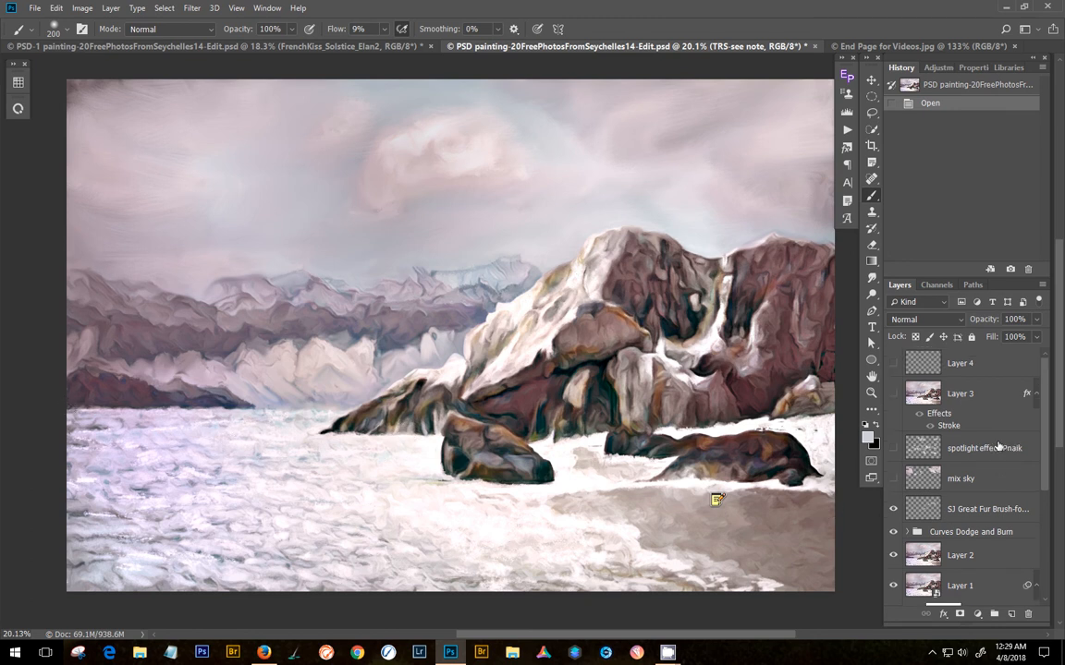
left_click(893, 478)
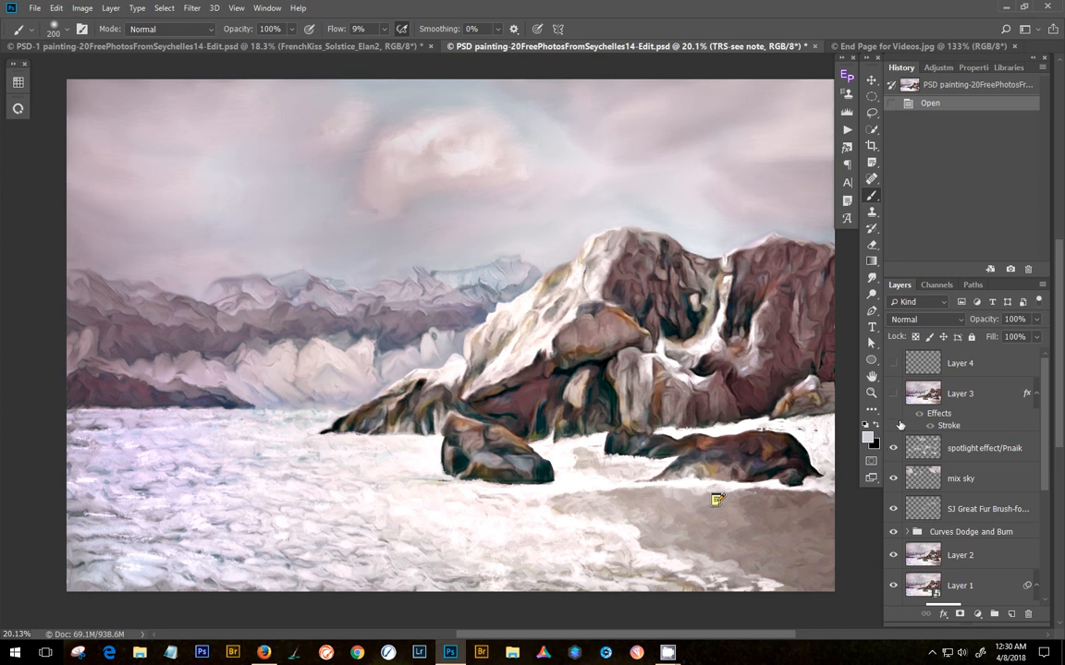
left_click(893, 363)
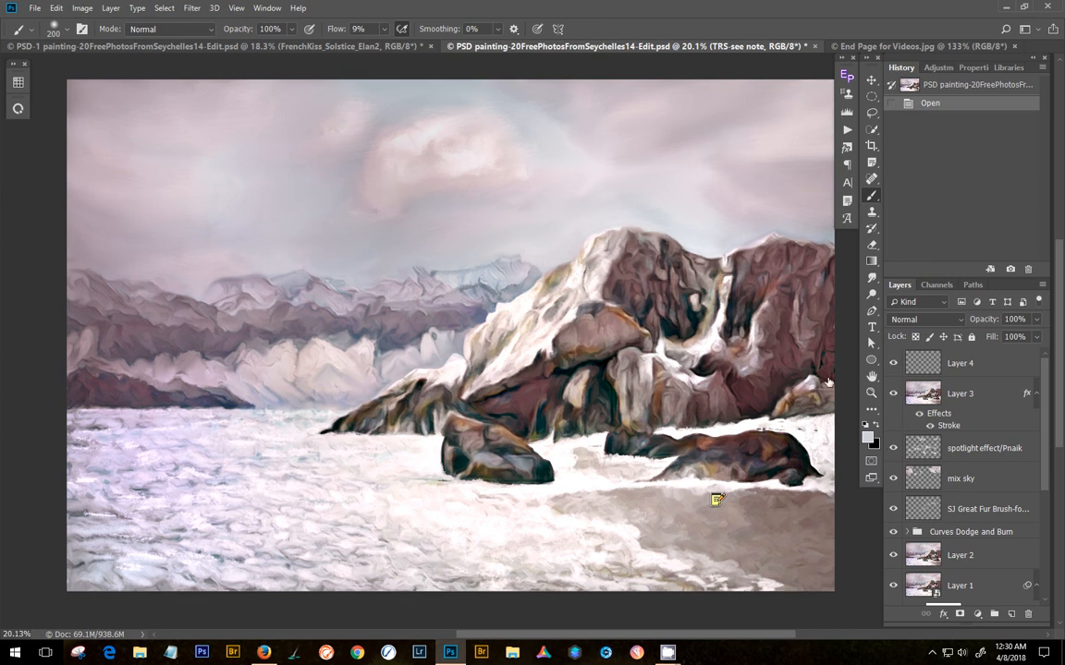
scroll(712, 499, "down", 2)
scroll(682, 487, "up", 1)
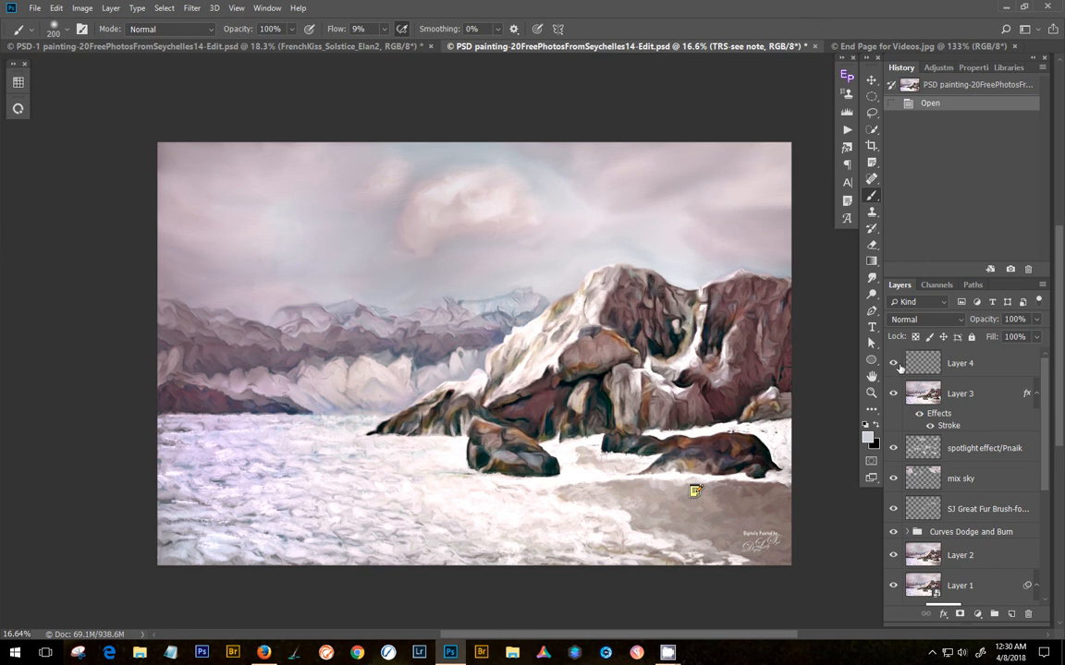
Step: Hide Layer 4 and Layer 3 and review the layers beneath them
left_click_drag(900, 367, 894, 395)
scroll(933, 427, "down", 2)
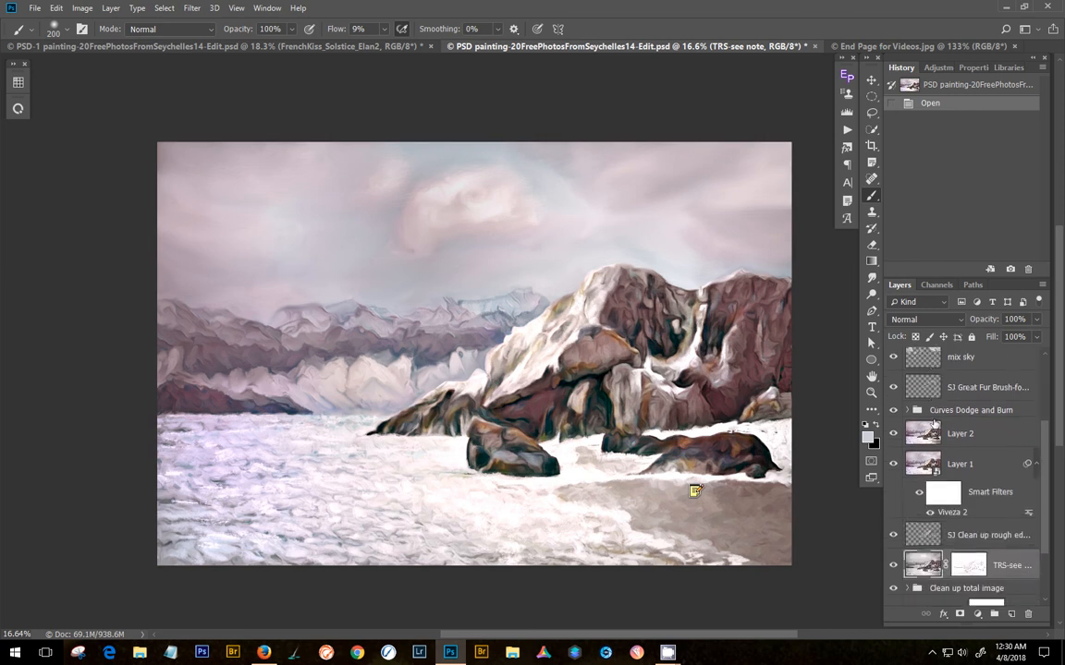
scroll(933, 427, "up", 4)
Step: Clear the Stroke layer style from Layer 3 and make that layer visible
left_click(977, 394)
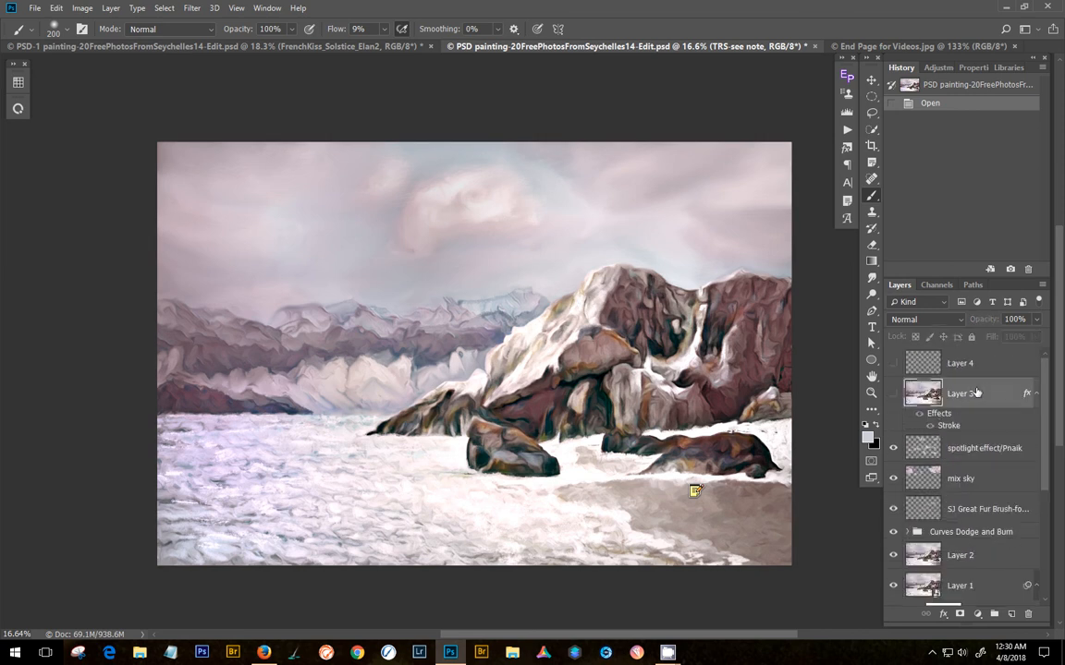
right_click(1014, 399)
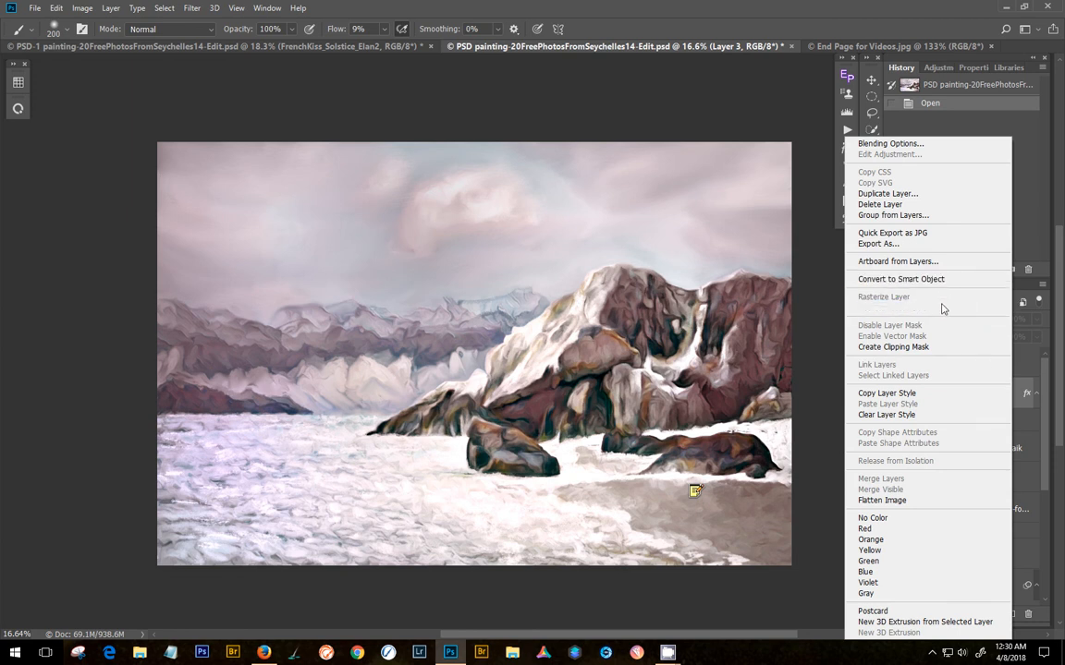
left_click(932, 414)
left_click(893, 394)
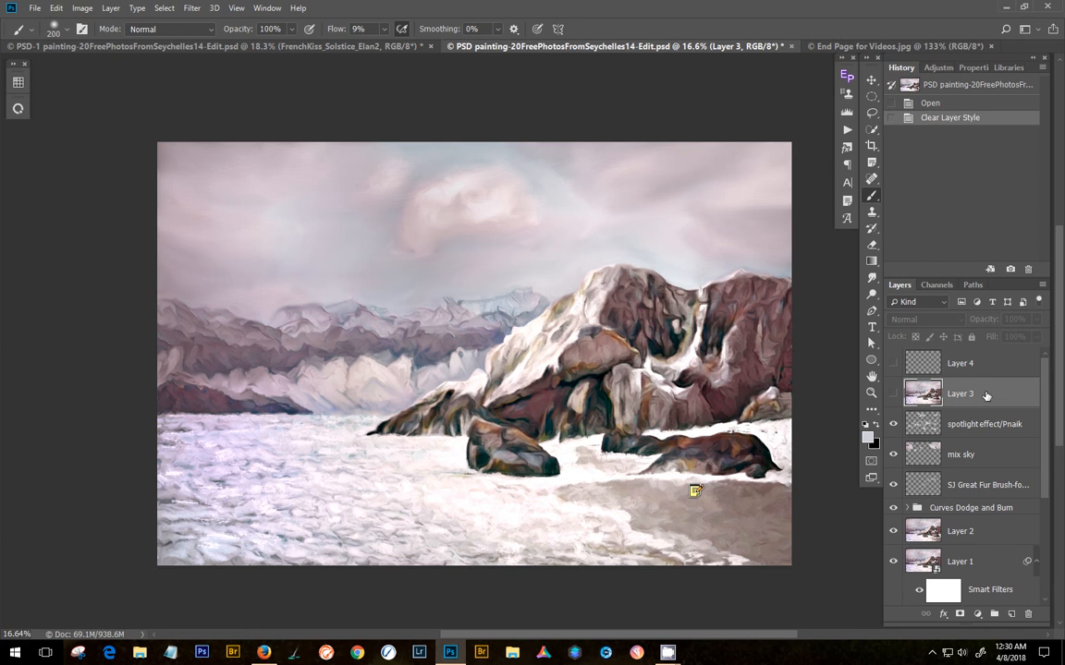
Step: Open Layer 3 in the Topaz photoFXlab filter
left_click(191, 9)
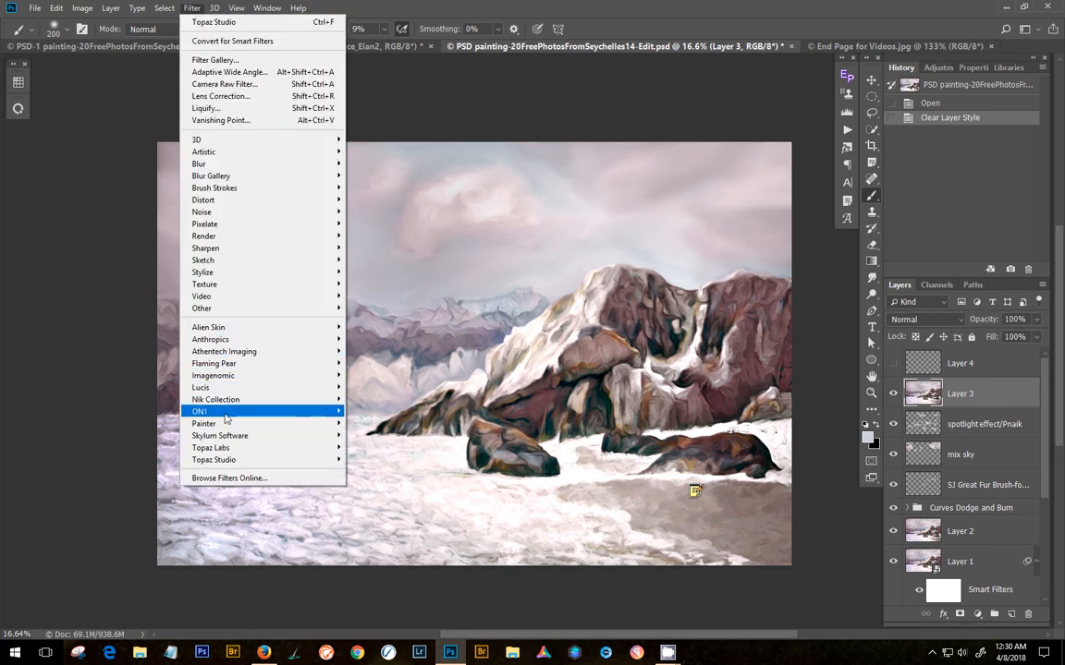
mouse_move(210, 447)
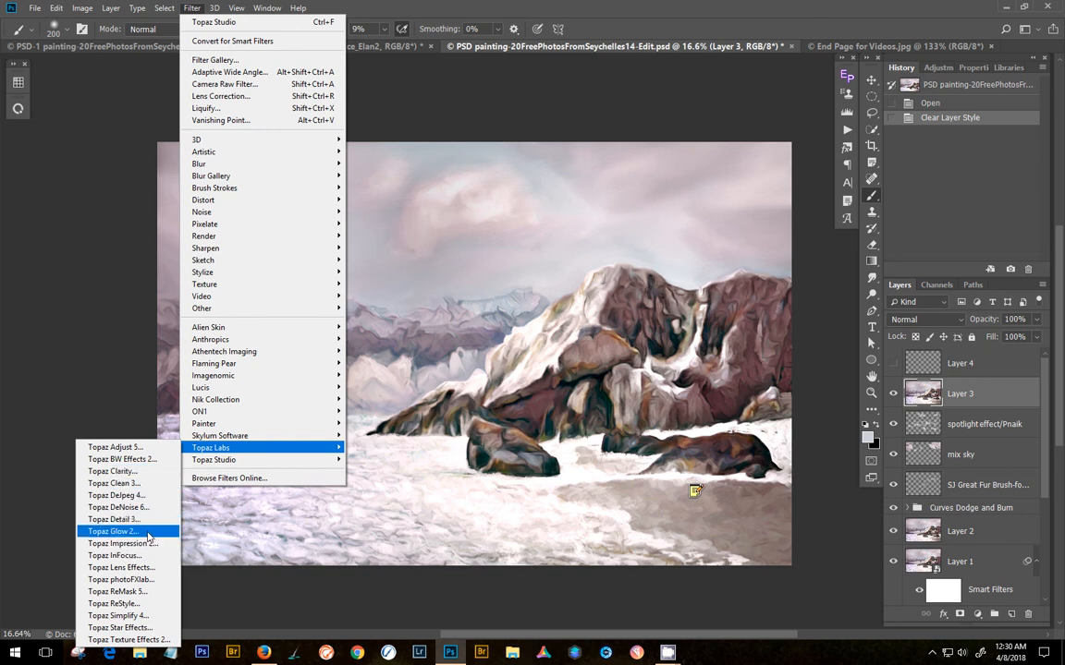
left_click(120, 579)
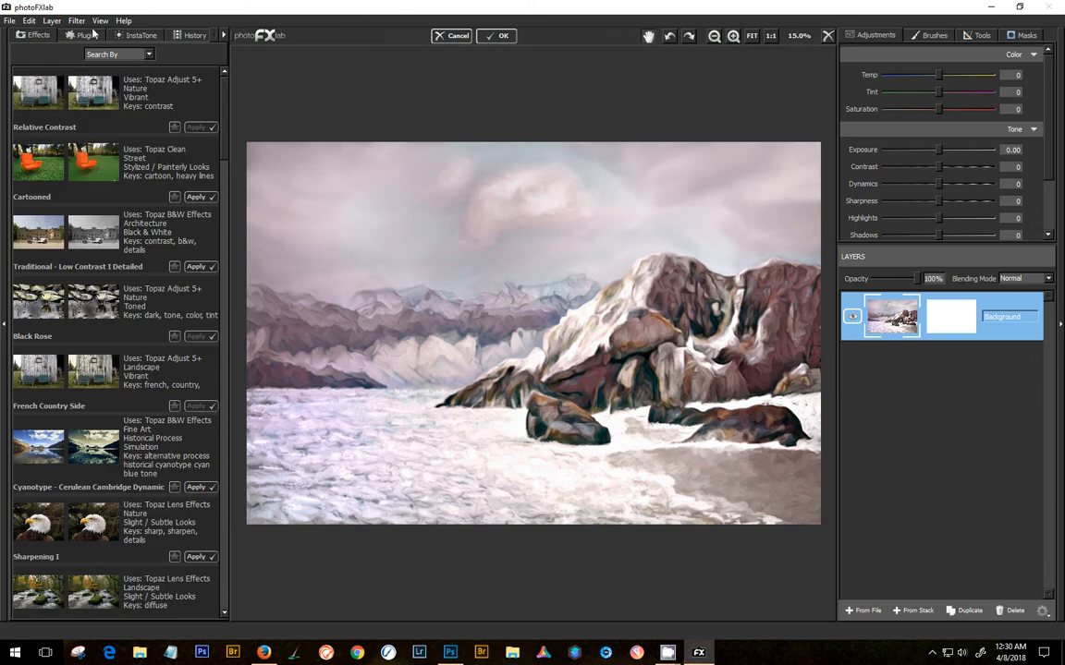
Step: Preview InstaTone colour matches from the My Photo Source images, including the pale beach trees and the dark river scene
left_click(140, 36)
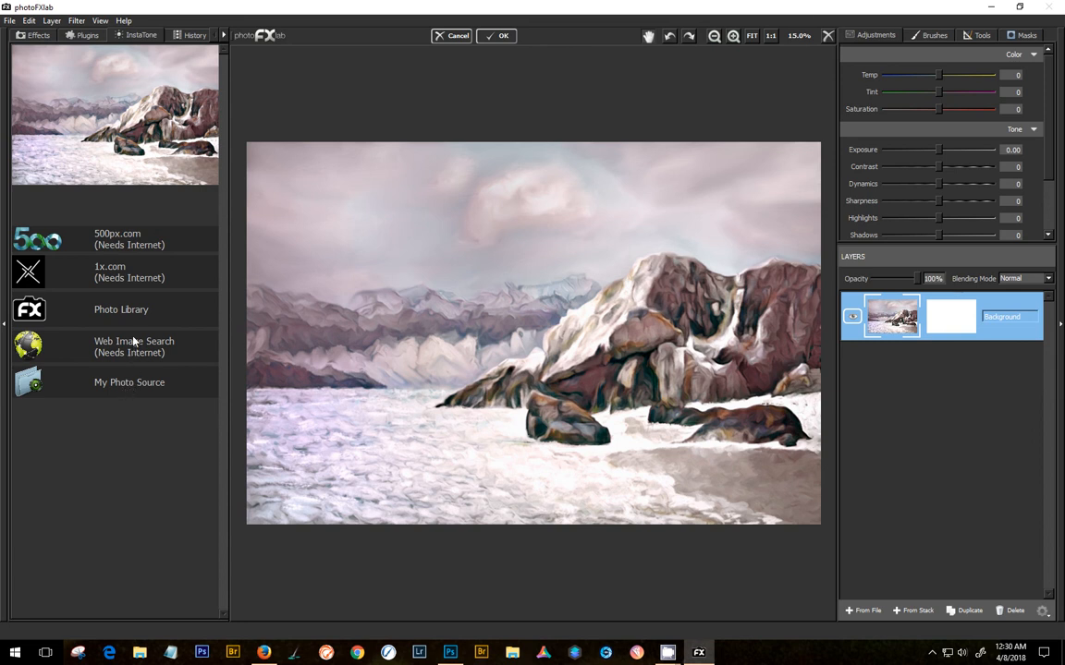
left_click(134, 382)
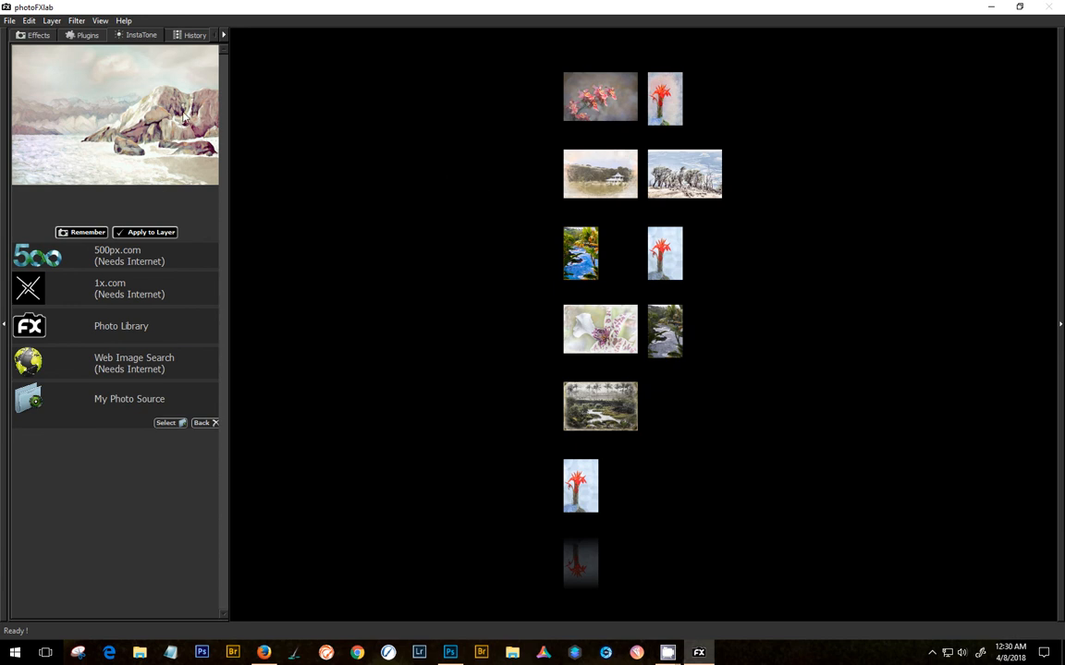
left_click(675, 177)
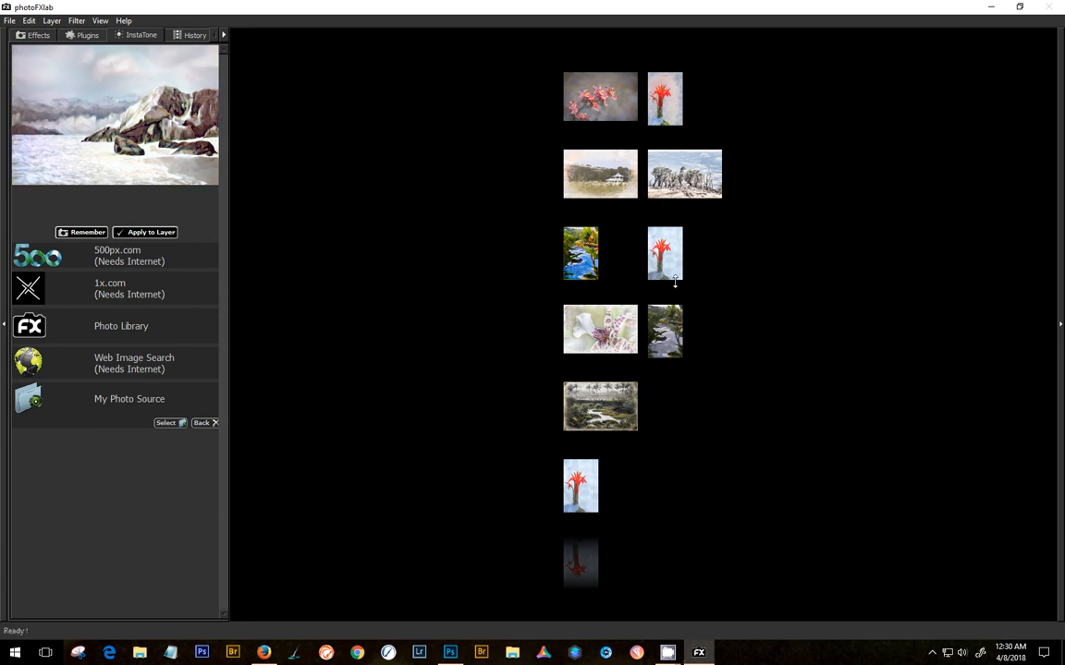
left_click(668, 330)
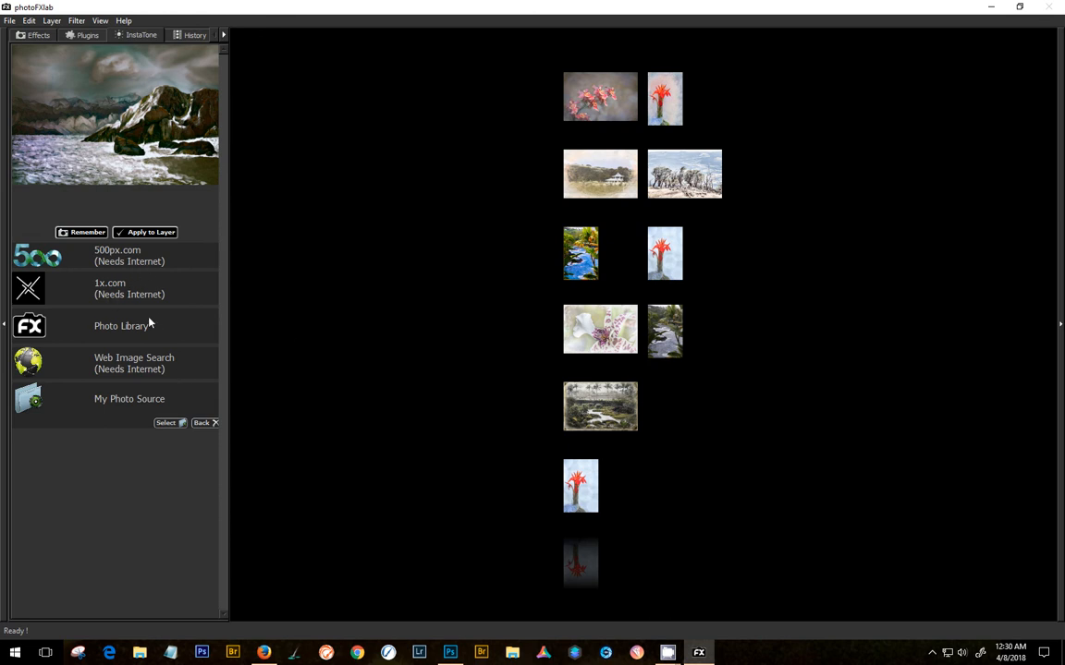
Step: Load the InstaTone Photo Library, preview the tones of the grey lakeside castle photo, and remember that source
left_click(145, 364)
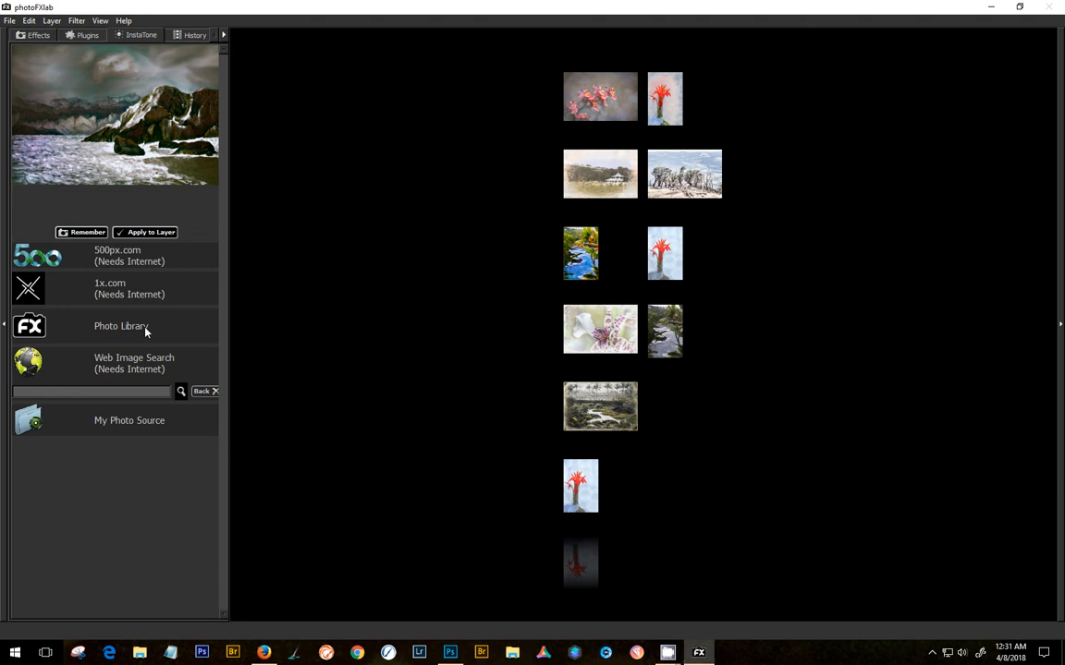
left_click(145, 329)
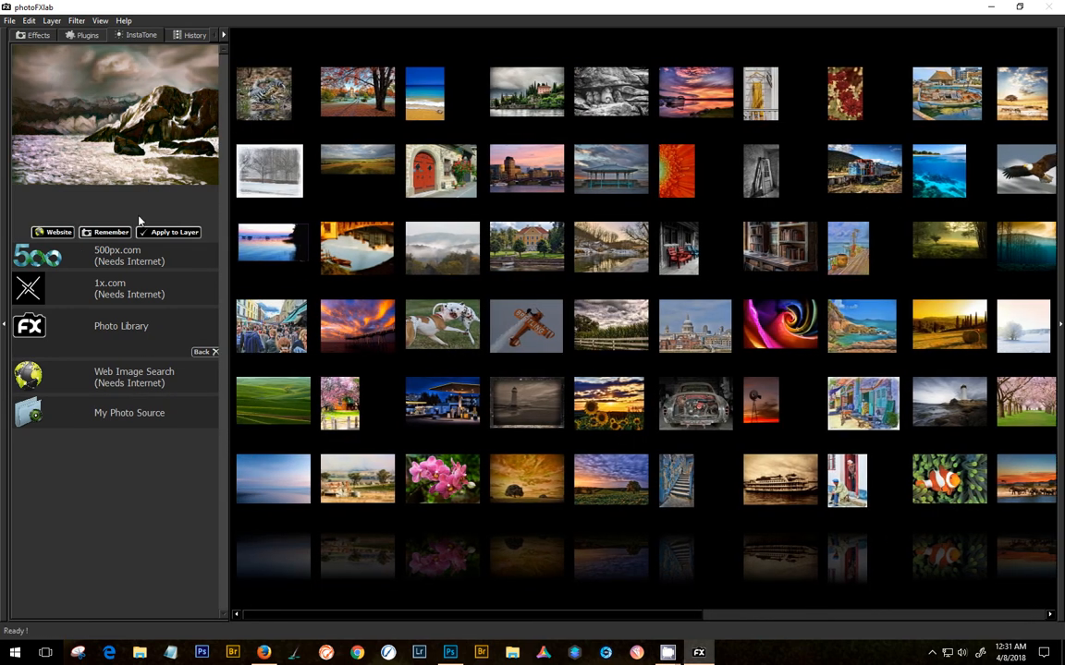
left_click(536, 107)
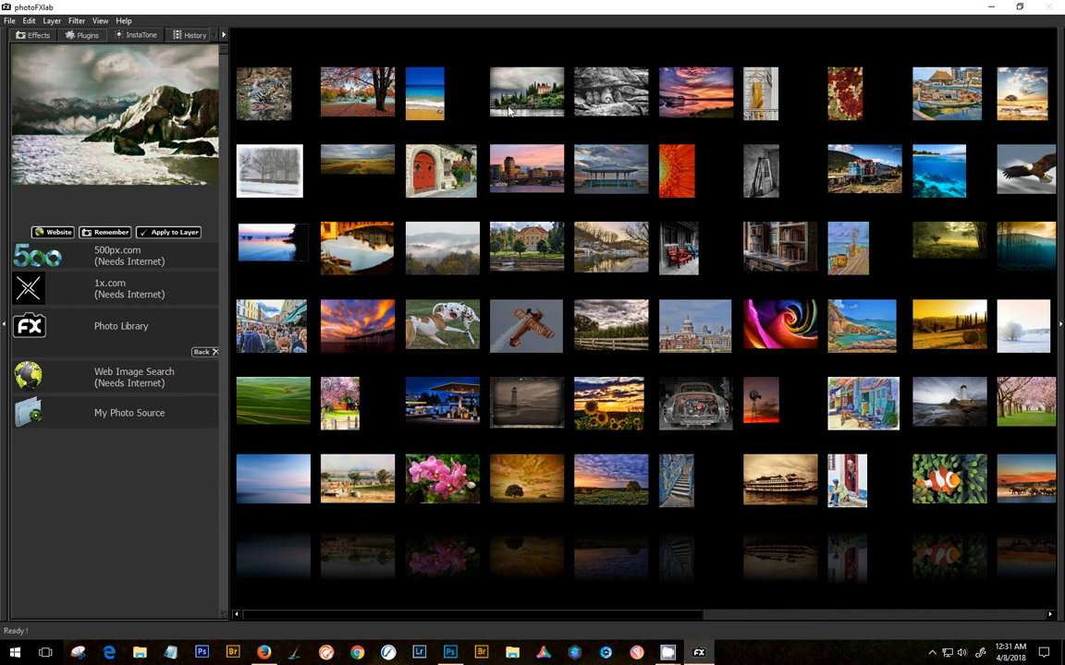
left_click(121, 232)
Step: Preview the misty hills and red door photos as InstaTone sources and remember the red door one
left_click(453, 256)
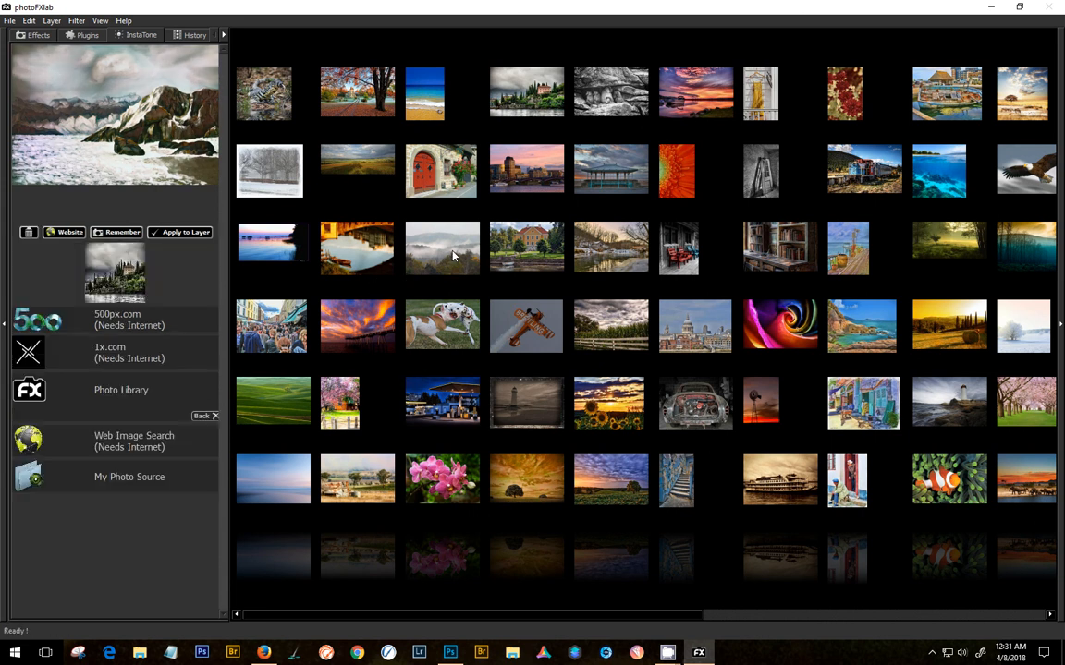
left_click(404, 168)
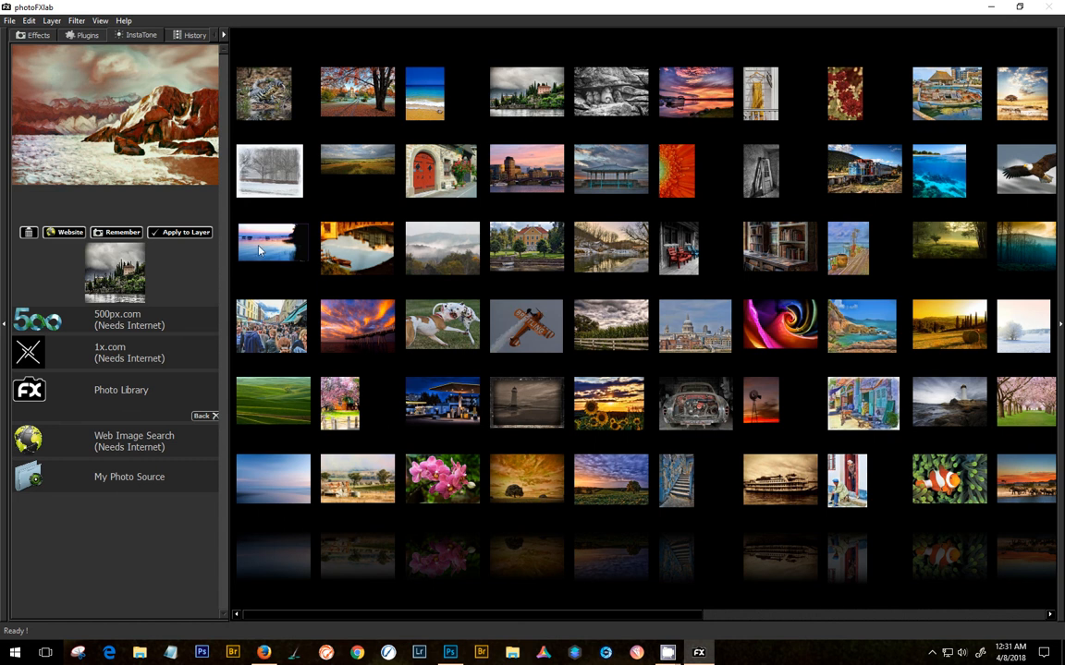
left_click(116, 232)
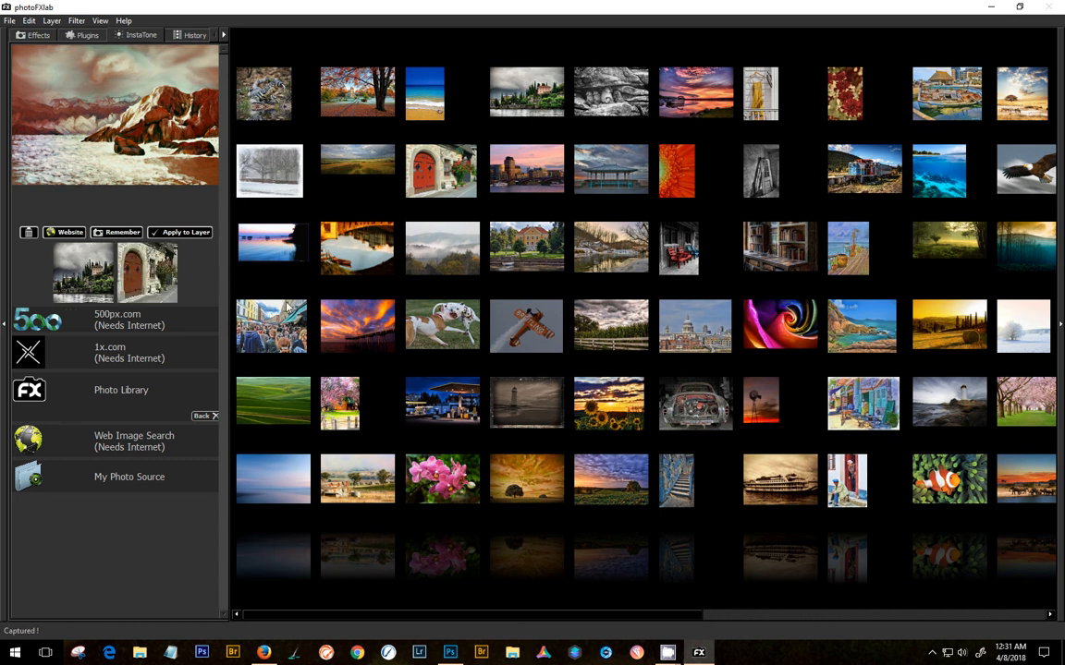
Step: Apply the remembered lakeside castle tones to the layer and accept the photoFXlab result back into Photoshop
left_click(84, 288)
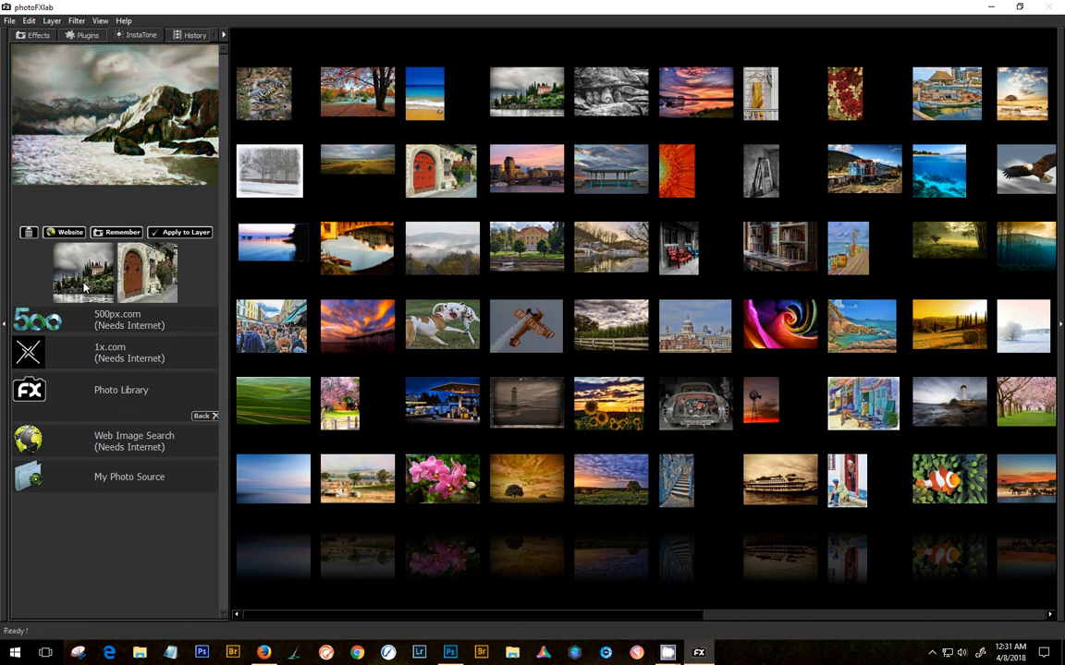
left_click(172, 232)
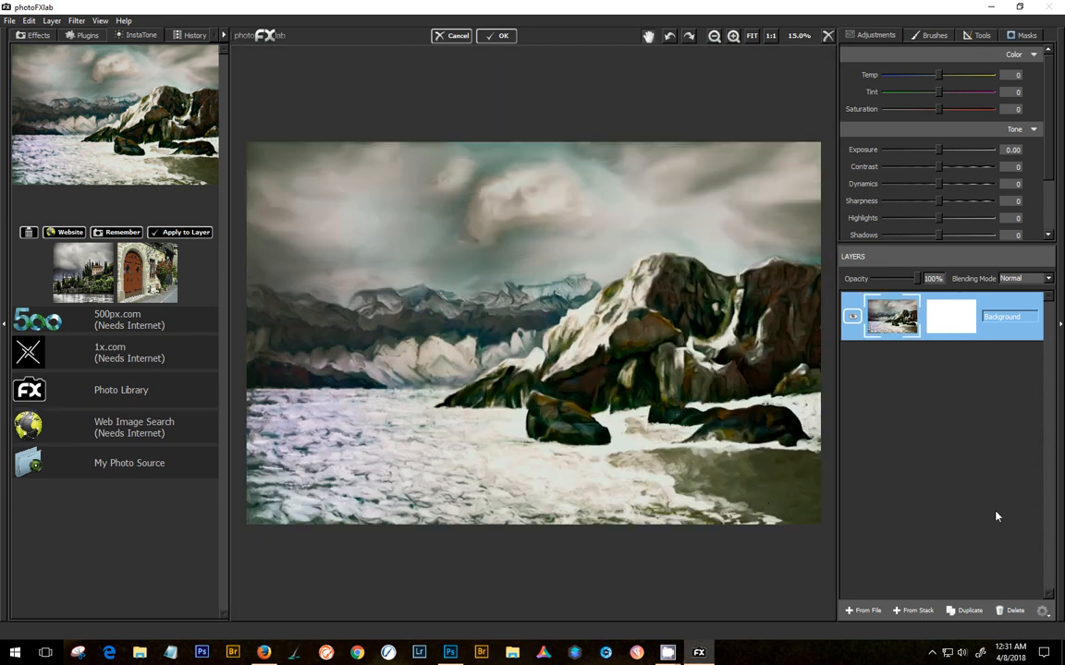
left_click(505, 40)
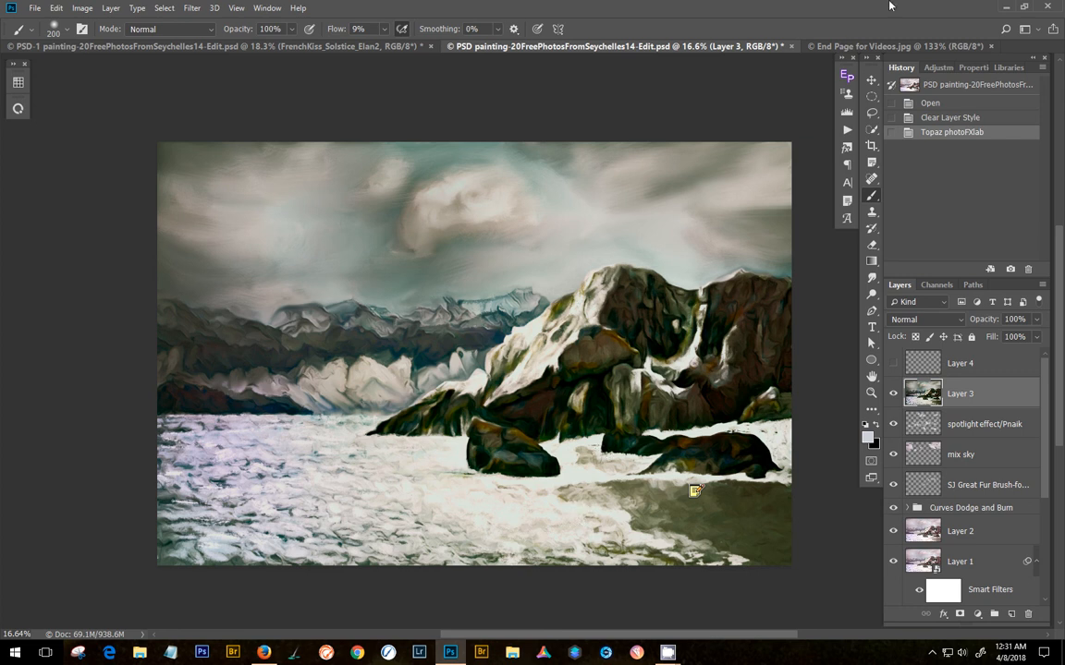
Step: Switch to the End Page for Videos.jpg document
left_click(880, 46)
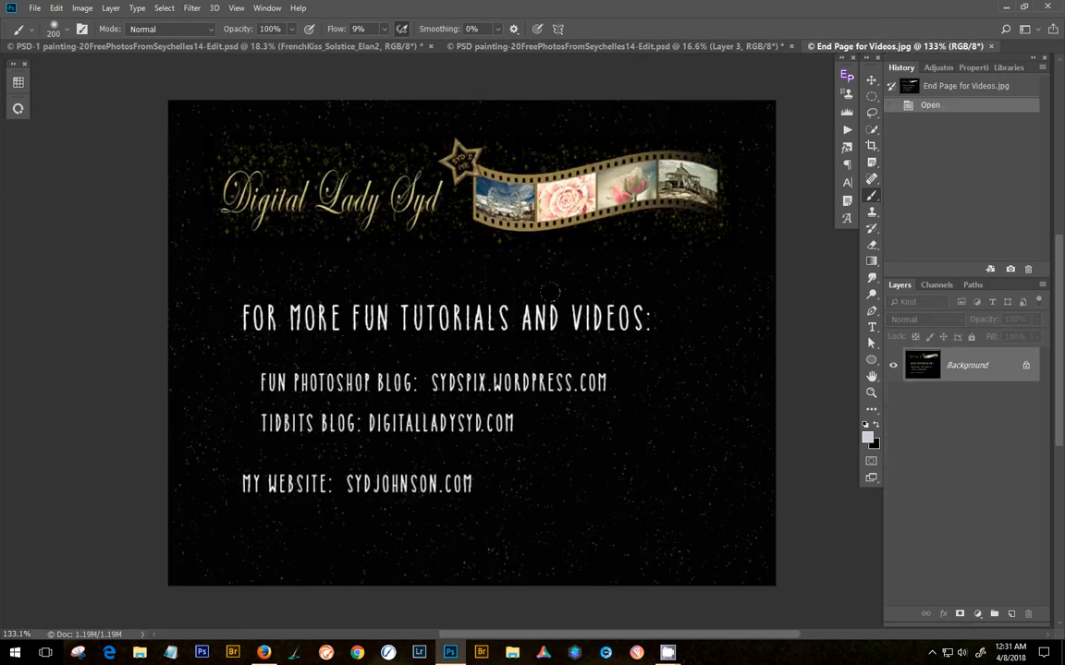